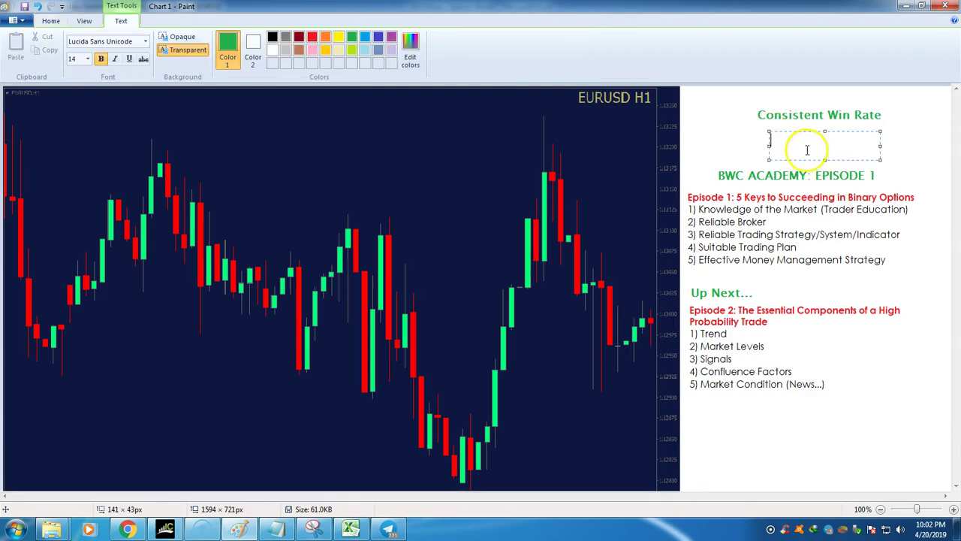
Enter the text "60+% Win Rate" in the text box under the Consistent Win Rate heading and commit it
text(60&)
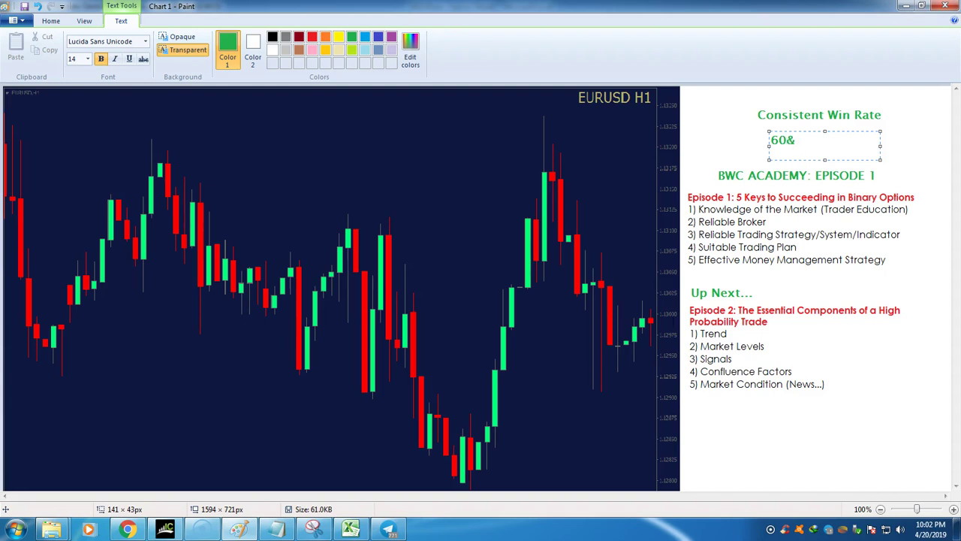
key(BackSpace)
text(% + Win Rate)
click(787, 140)
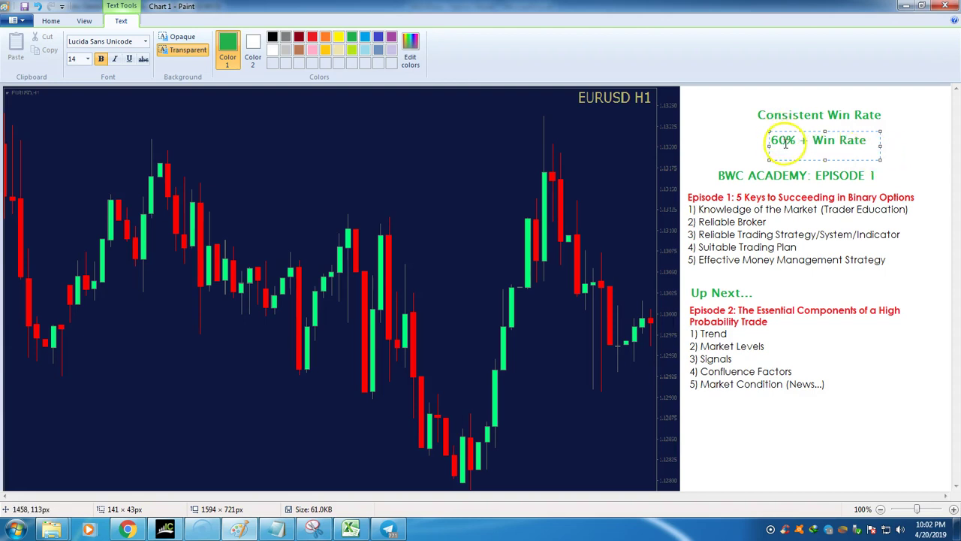
text(+)
click(807, 141)
key(Delete)
key(Delete)
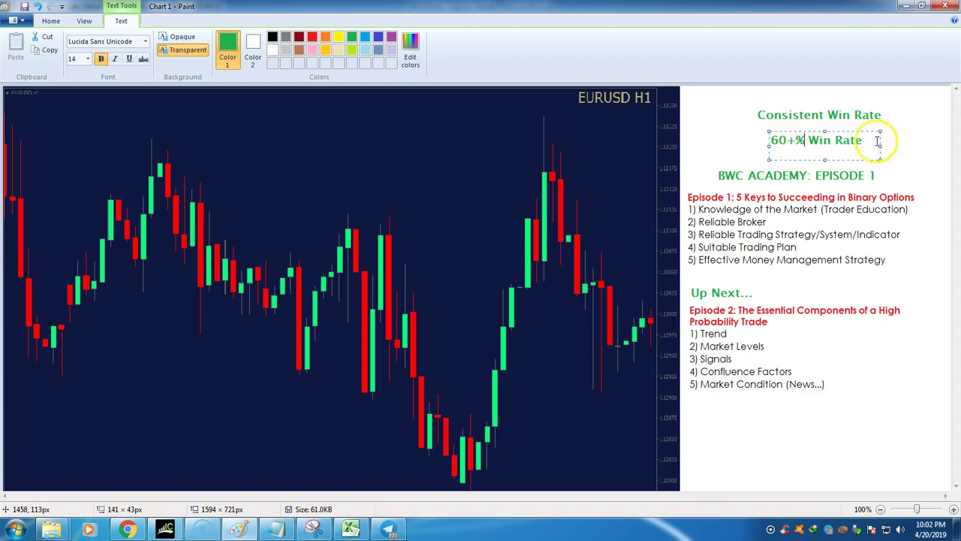
click(825, 112)
click(310, 209)
click(384, 258)
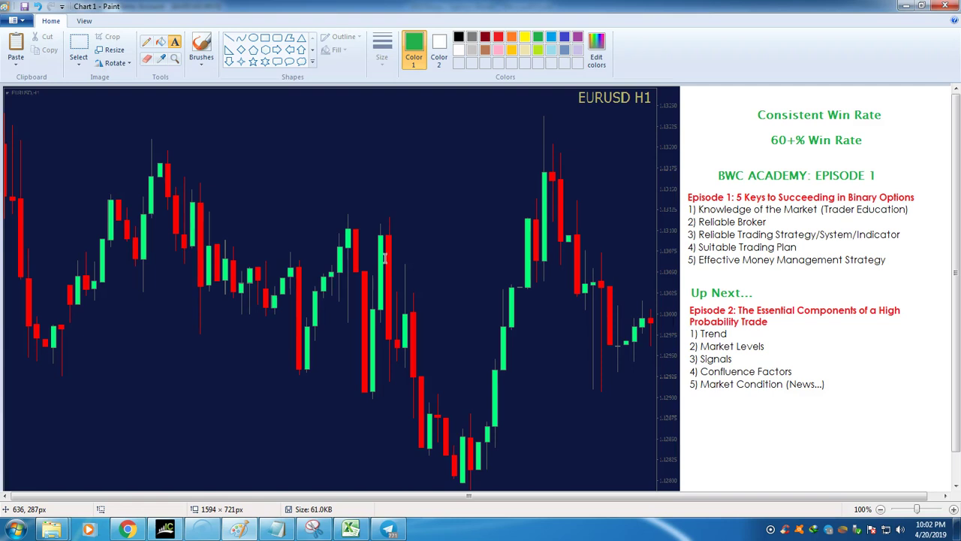
Switch to the 2019 Binary Options Model workbook in Excel and show the 60% ITM_$1000 sheet
click(352, 531)
click(77, 500)
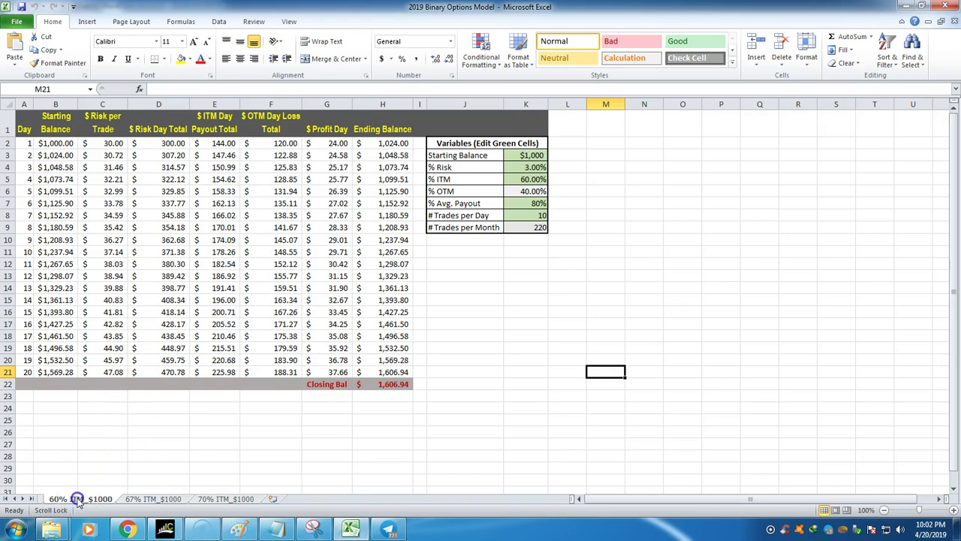
click(173, 424)
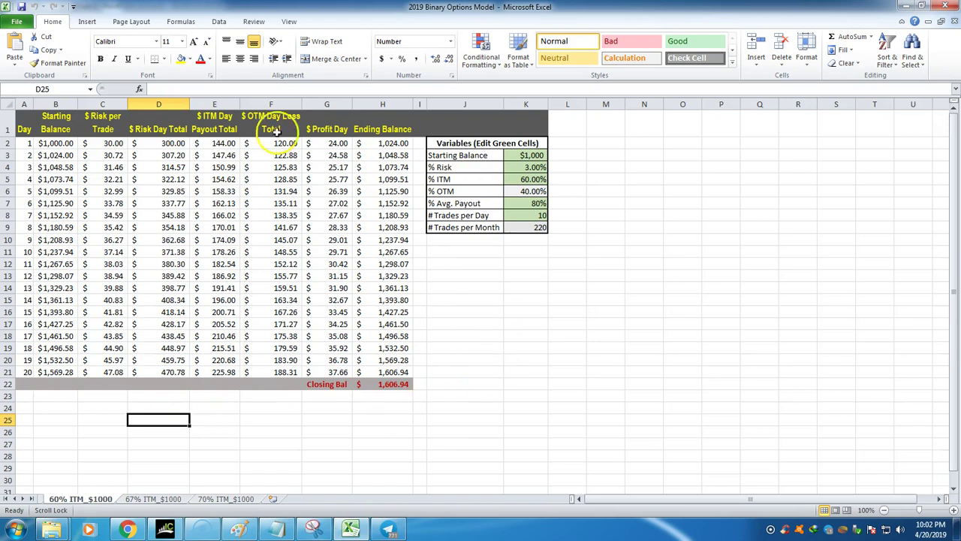
click(440, 423)
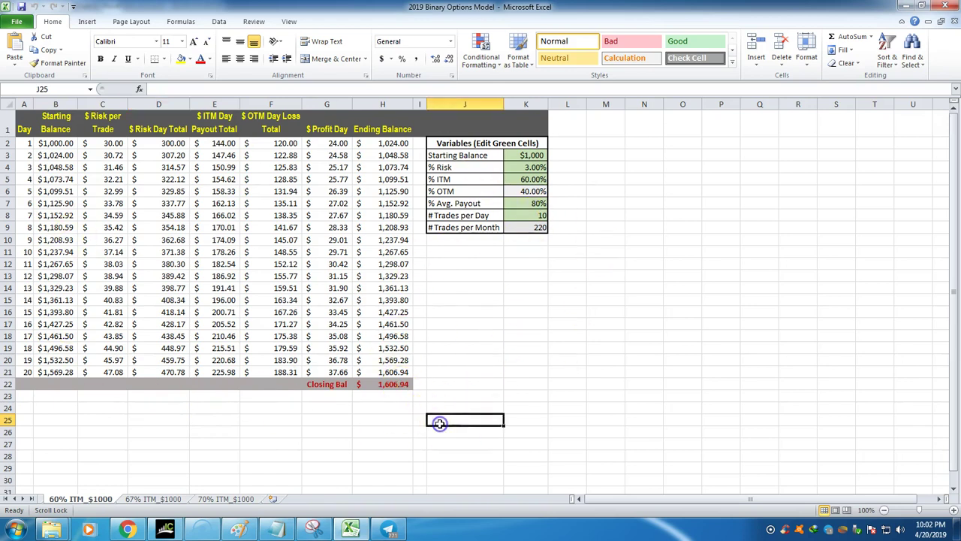
click(246, 431)
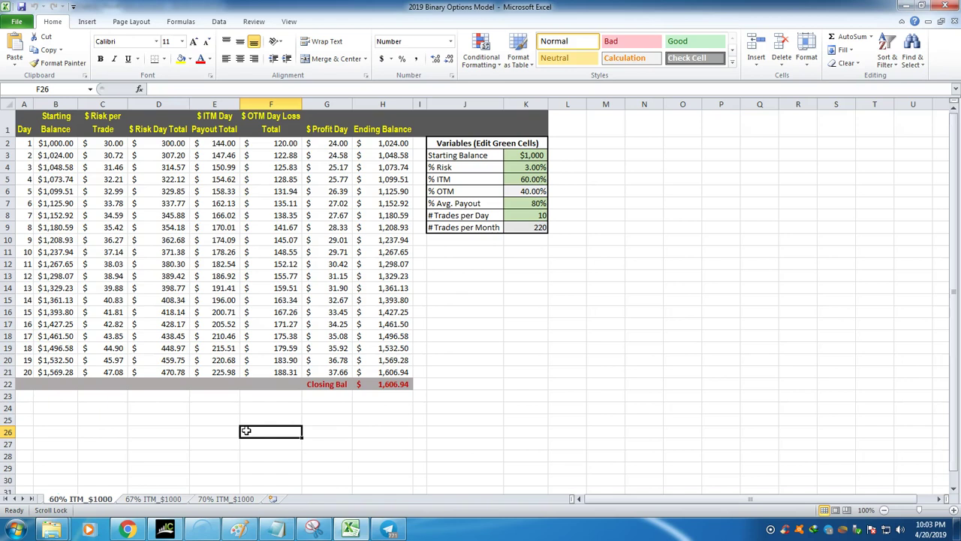
click(465, 398)
Examine the starting balance, % Risk, trades per day, % ITM, % OTM and average payout cells in the Variables table
click(531, 154)
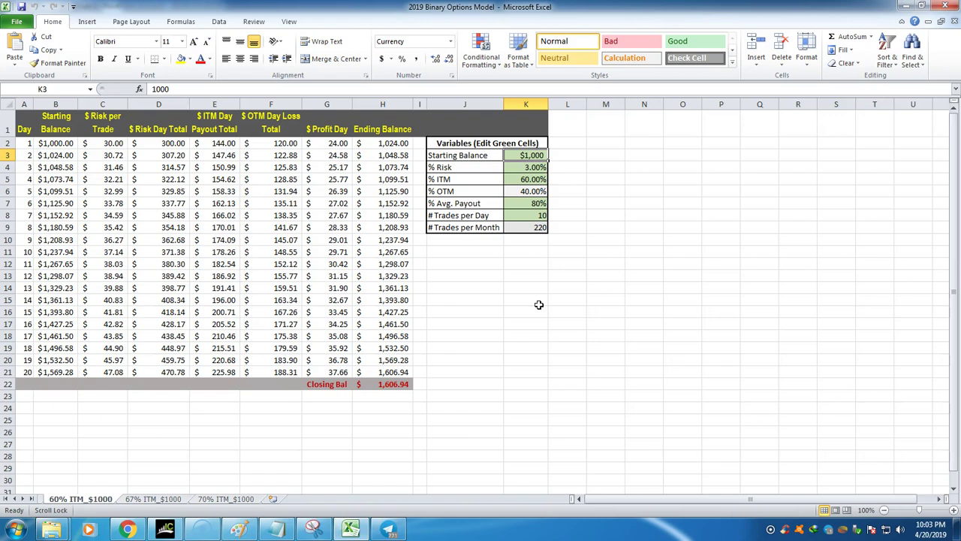
click(532, 155)
click(554, 289)
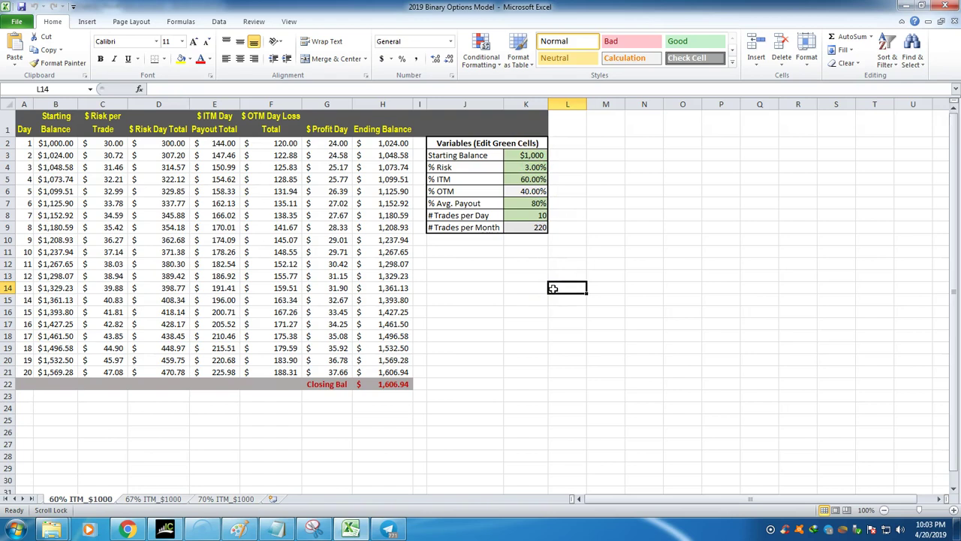
click(532, 167)
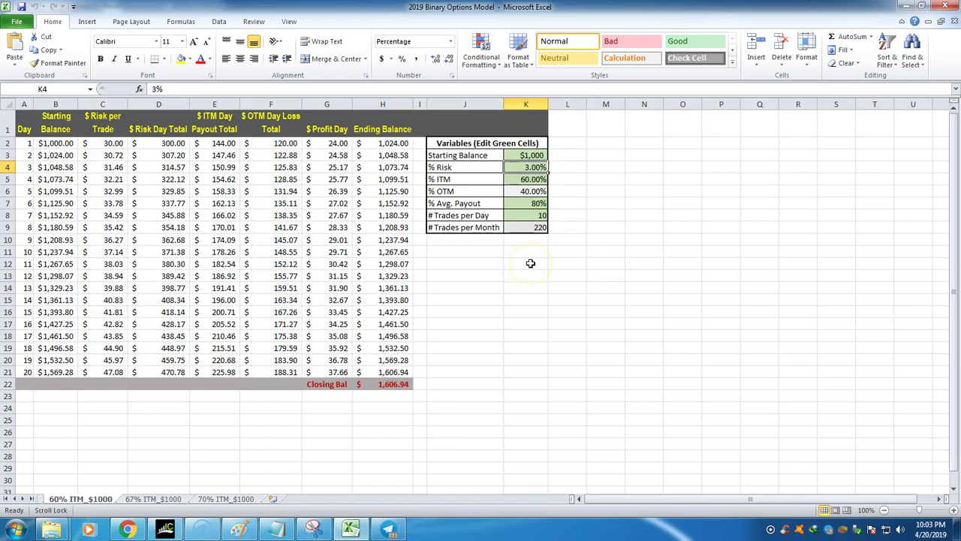
click(534, 154)
click(542, 166)
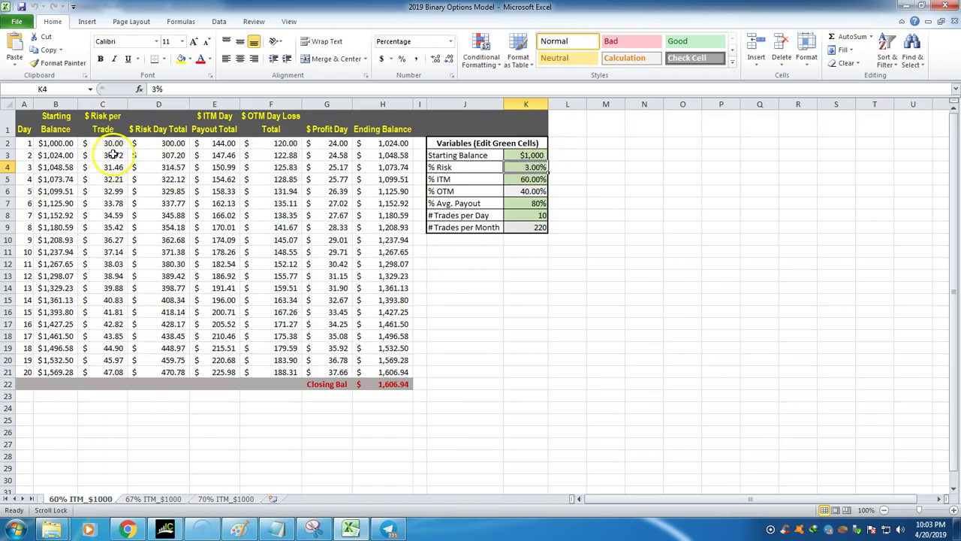
click(621, 323)
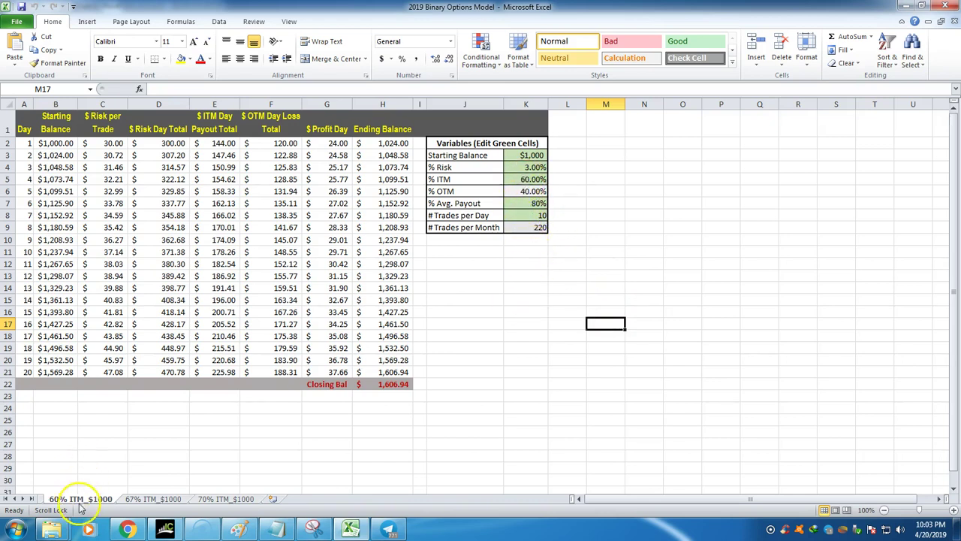
click(532, 215)
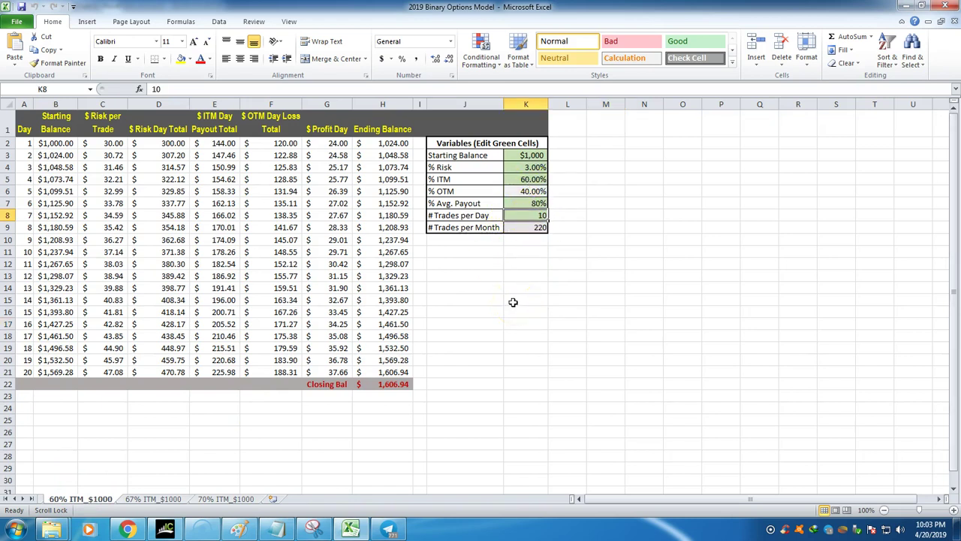
click(528, 179)
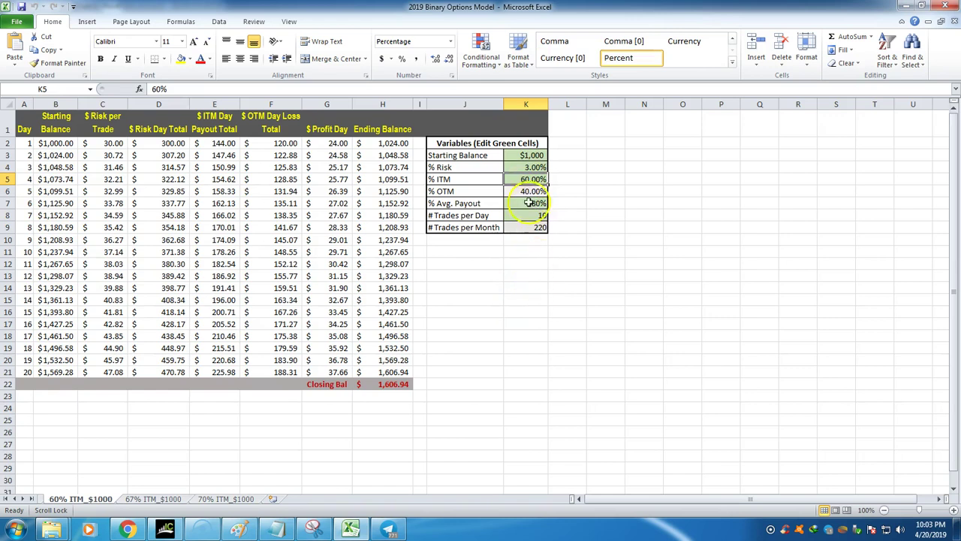
click(528, 190)
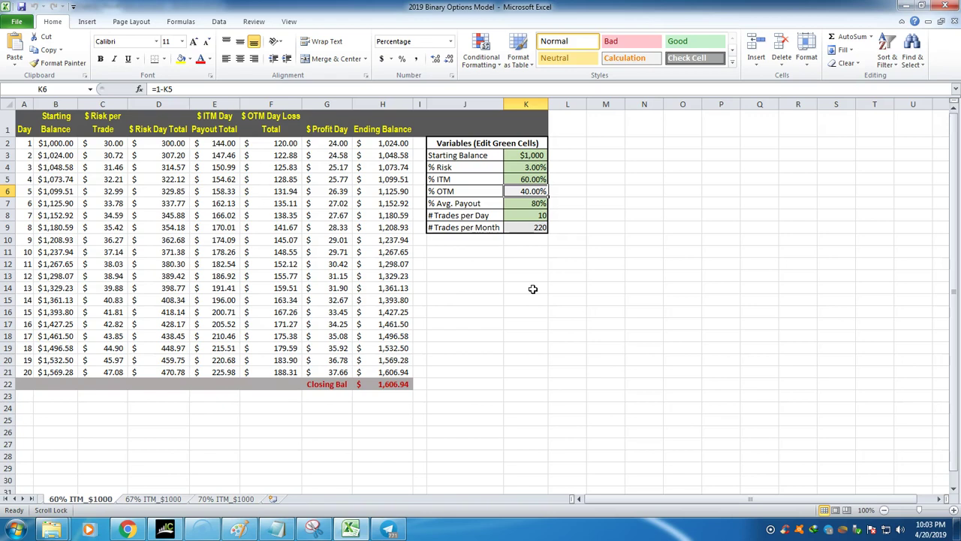
click(533, 290)
click(530, 202)
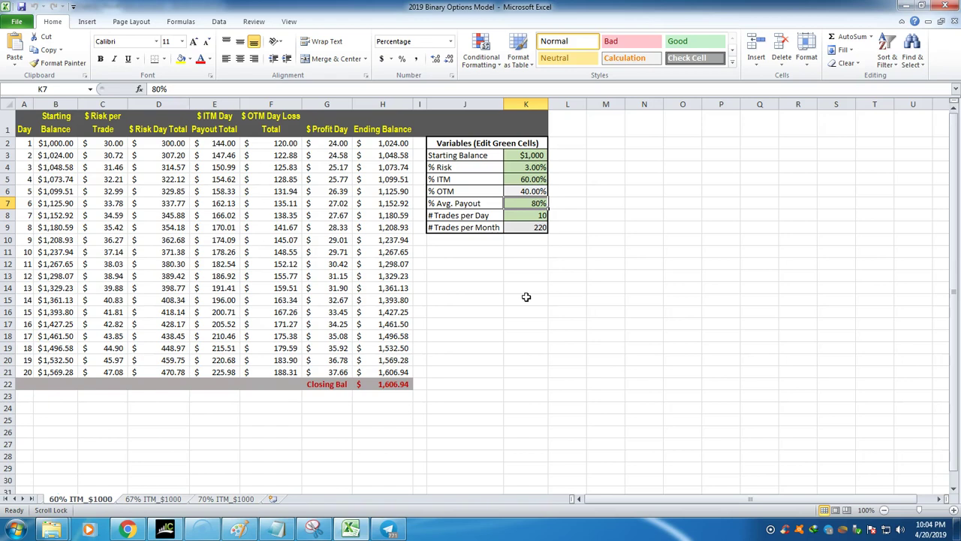
Enter a winning-trade row in K15:M15 reading "Win (ITM)", "75-85%" and "Profit"
click(526, 297)
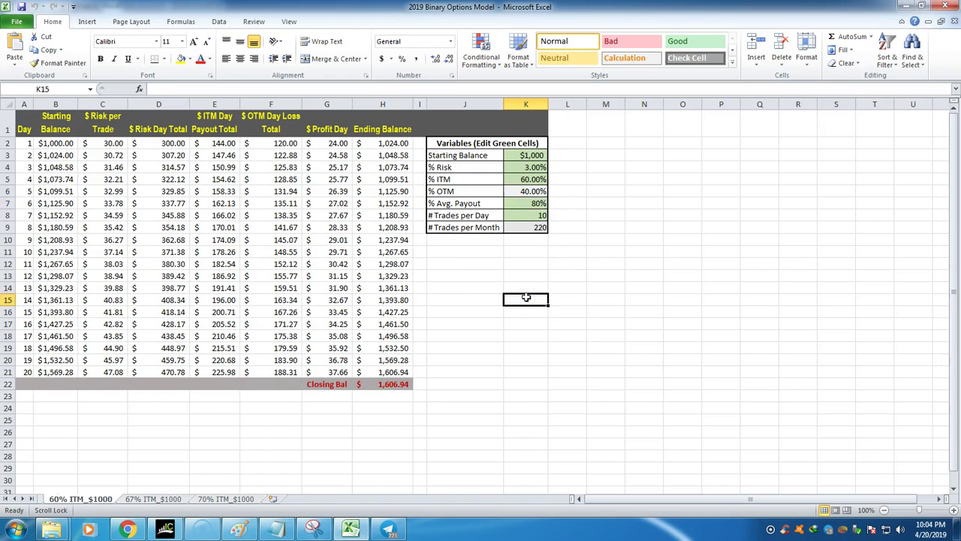
text(Win ()
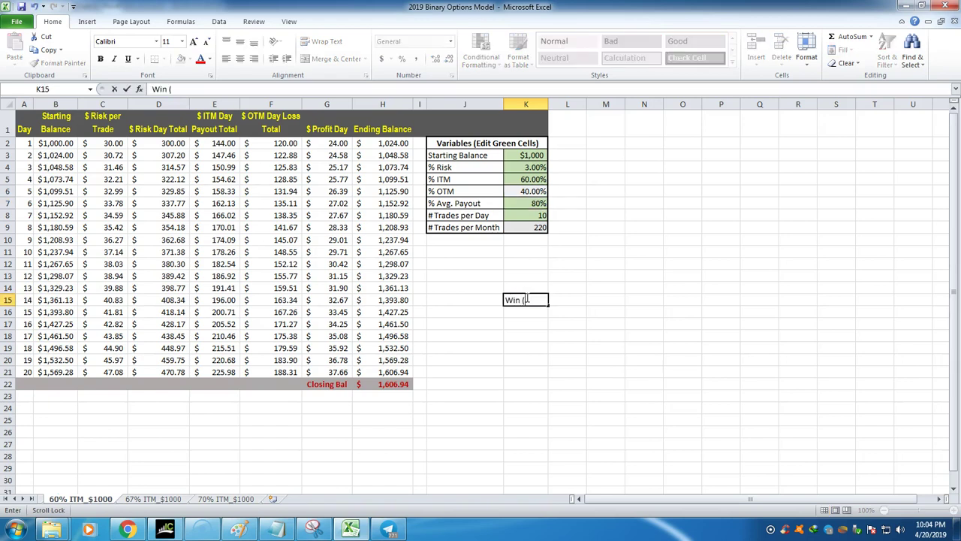
text(ITM))
key(Tab)
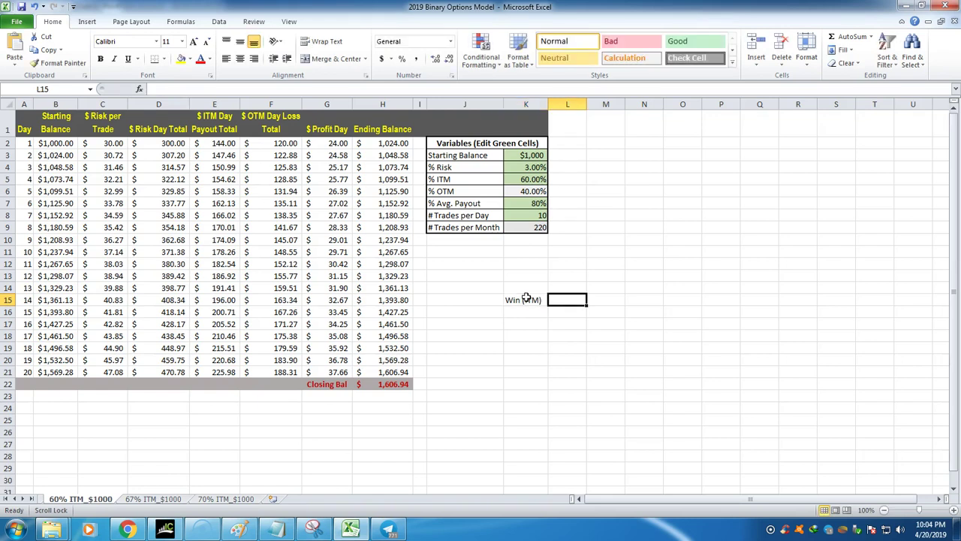
text(75-85%)
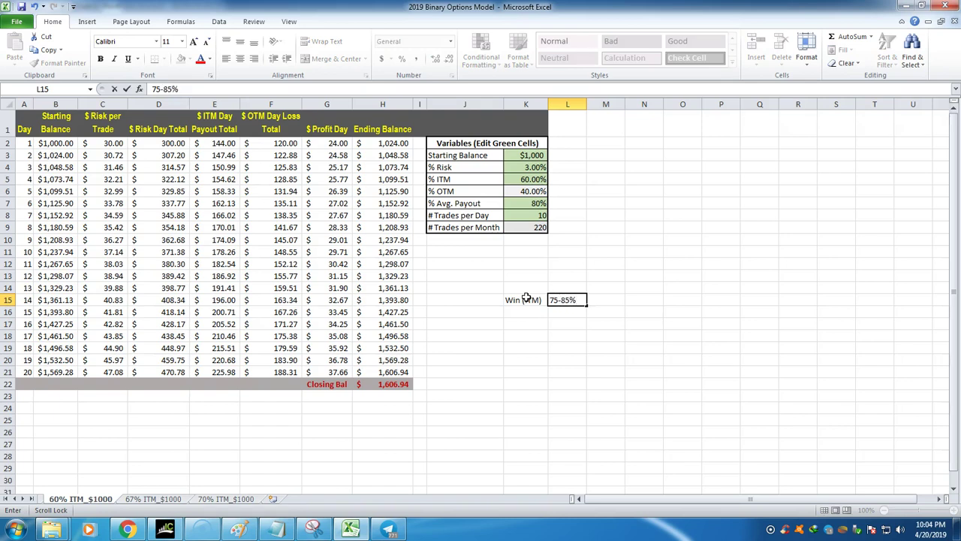
click(606, 299)
text(P)
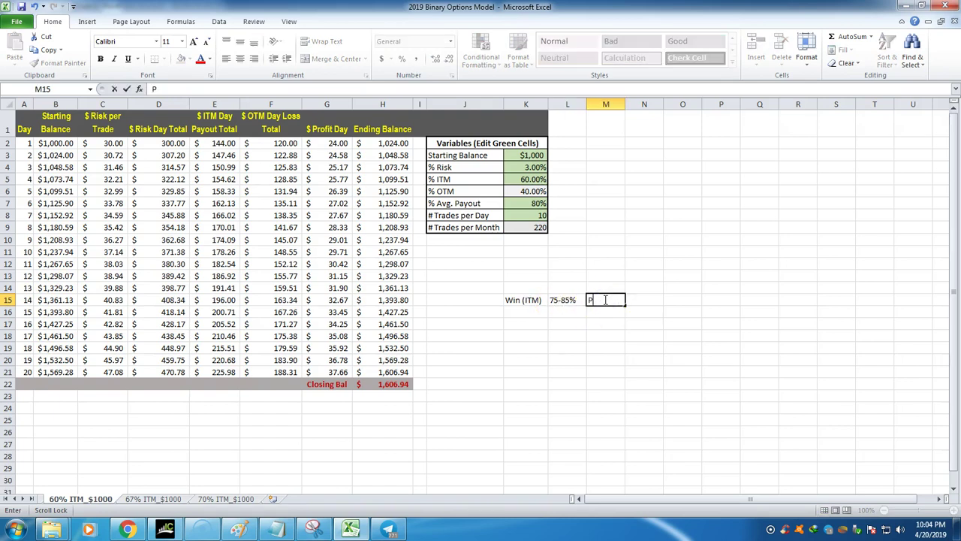
text(rofit)
click(567, 358)
Enter a losing-trade row in K16:M16 reading "Lose (OTM)", "100%" and "Loss"
click(526, 308)
text(Lose )
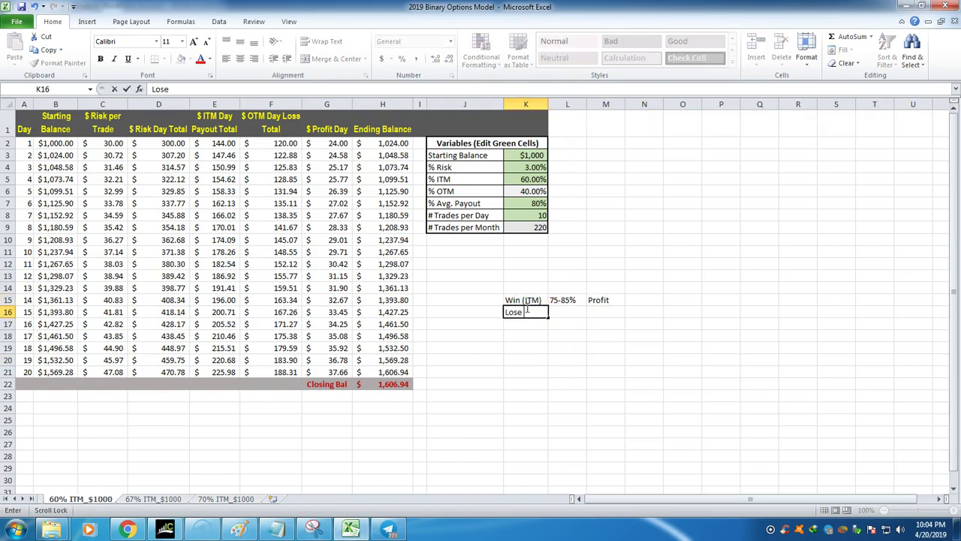
text((OTM))
key(Tab)
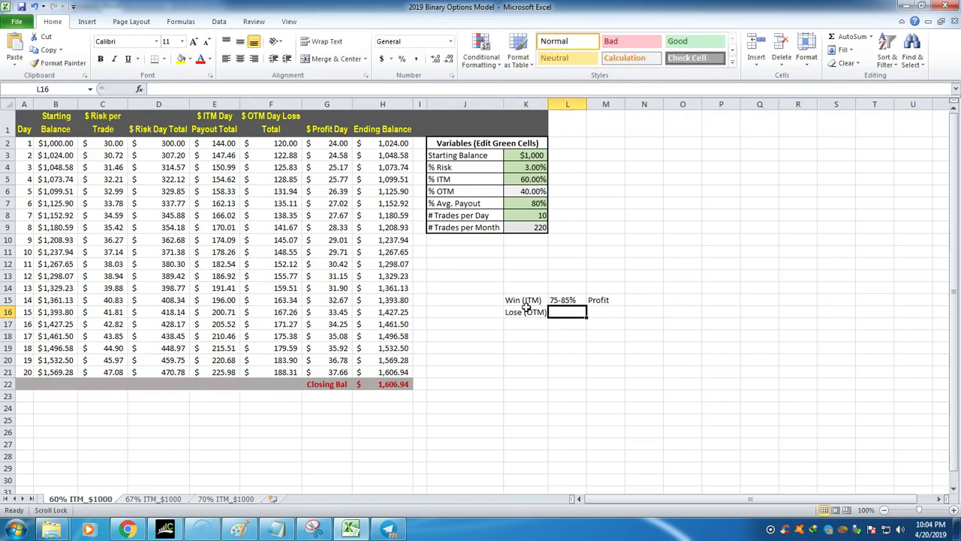
text(100%)
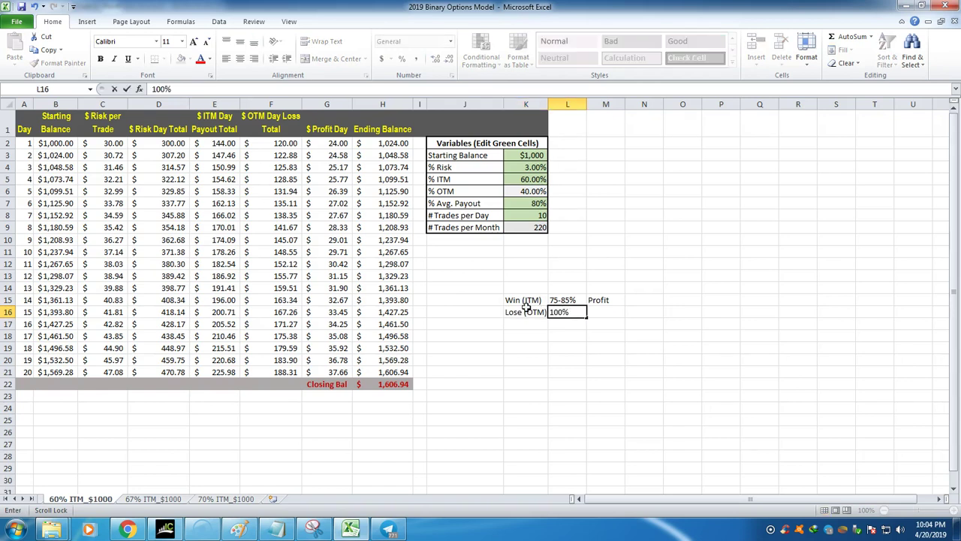
click(592, 310)
text(Loss)
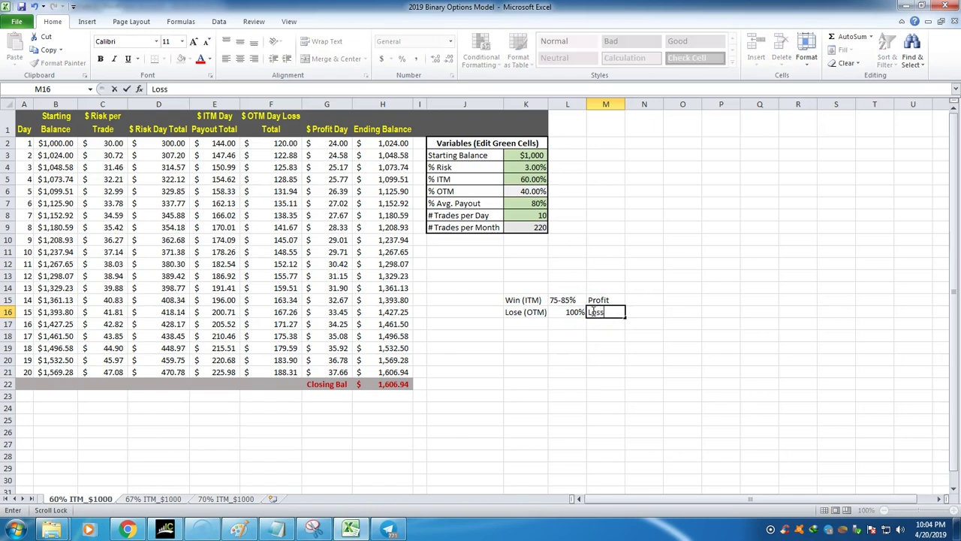
click(568, 345)
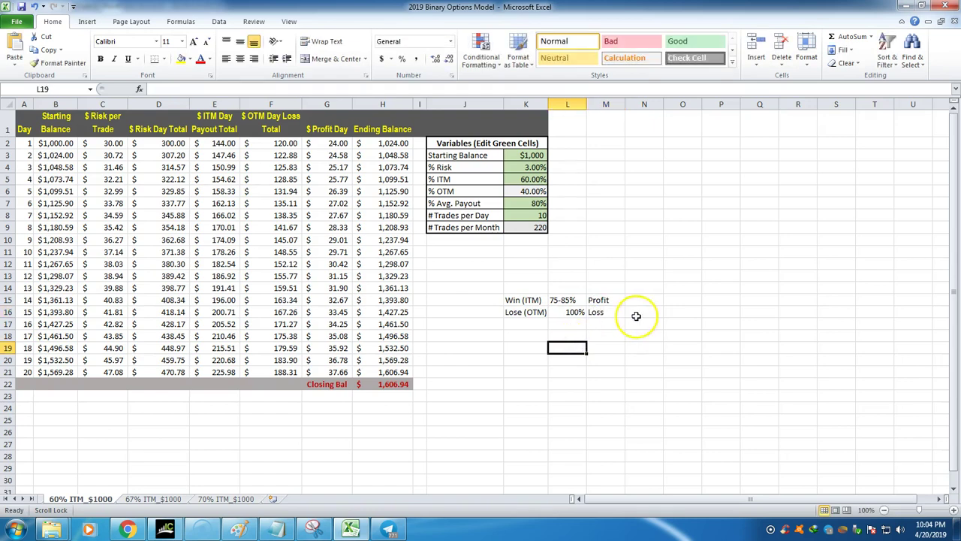
Examine the win and lose rows in K15:M16, comparing the payout percentage with the loss percentage
drag(521, 299, 609, 311)
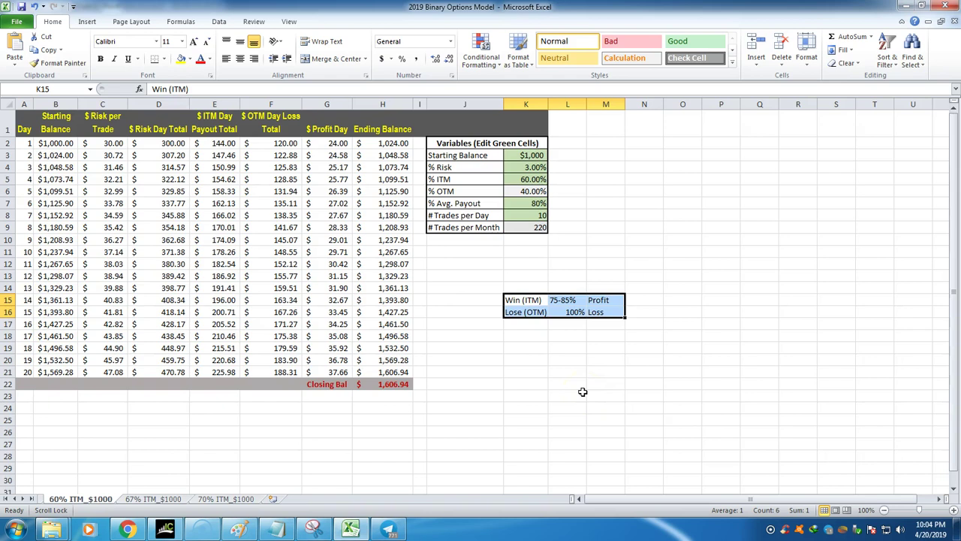
click(581, 392)
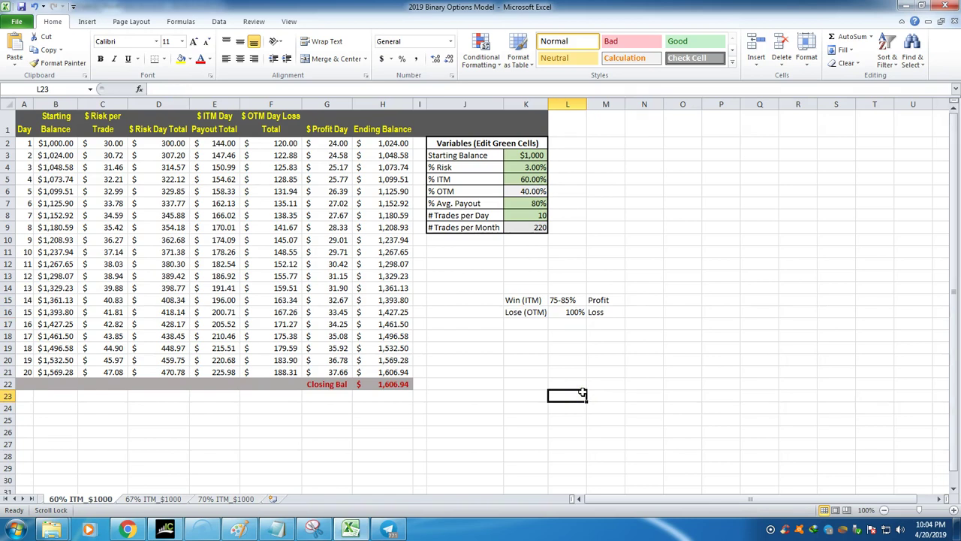
click(565, 347)
click(564, 300)
click(567, 361)
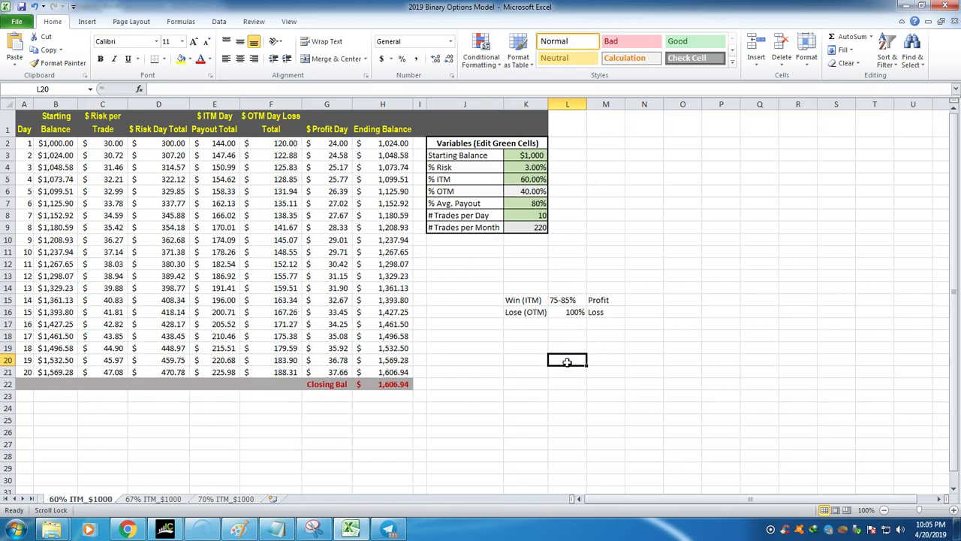
click(636, 301)
click(563, 299)
click(585, 368)
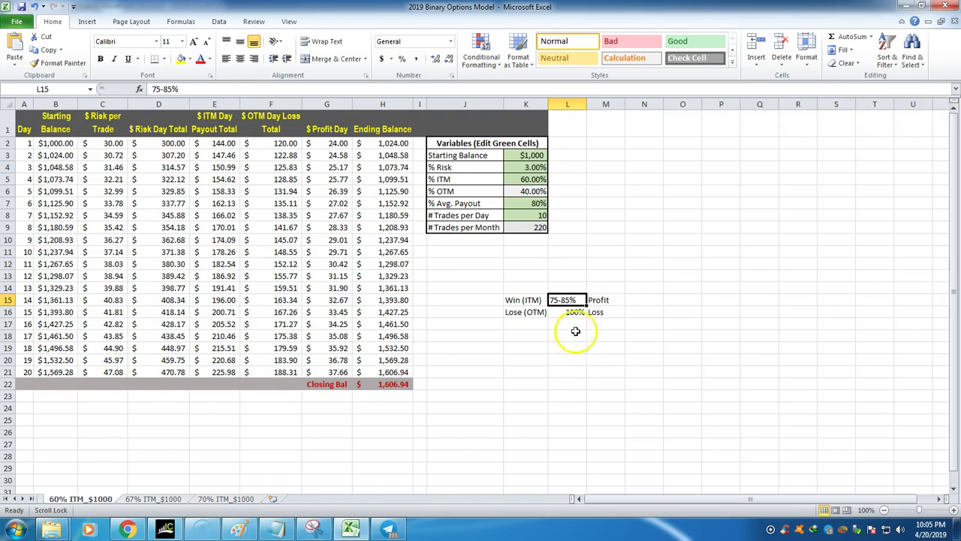
drag(563, 300, 567, 310)
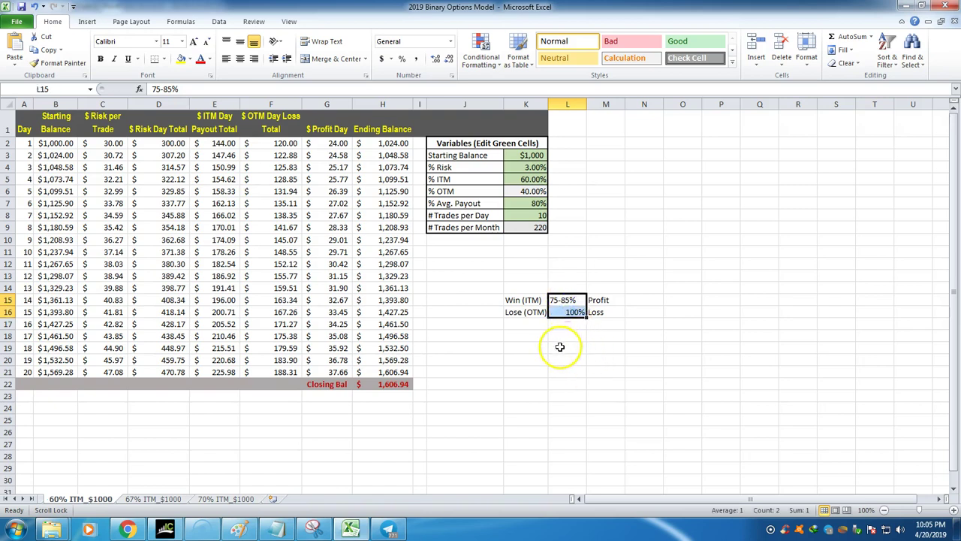
click(559, 347)
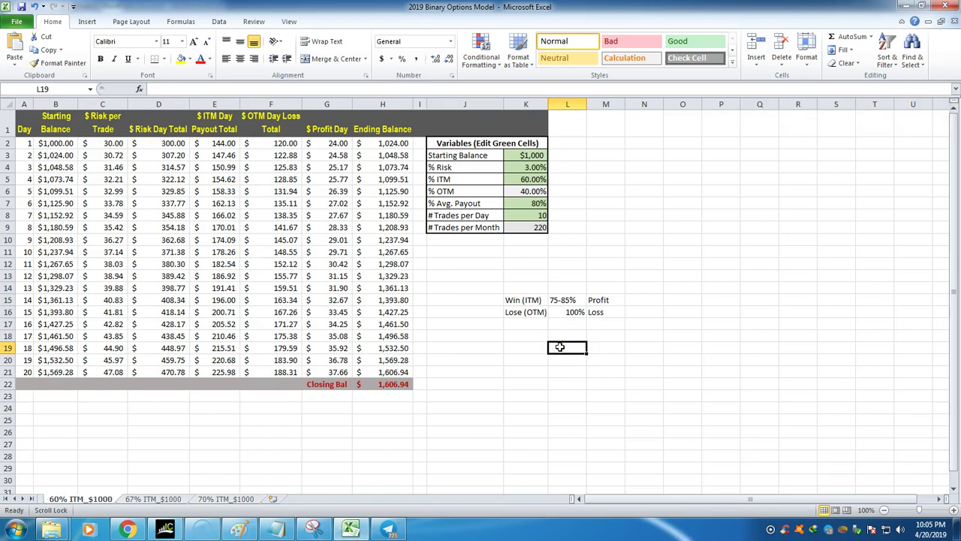
click(562, 301)
click(563, 362)
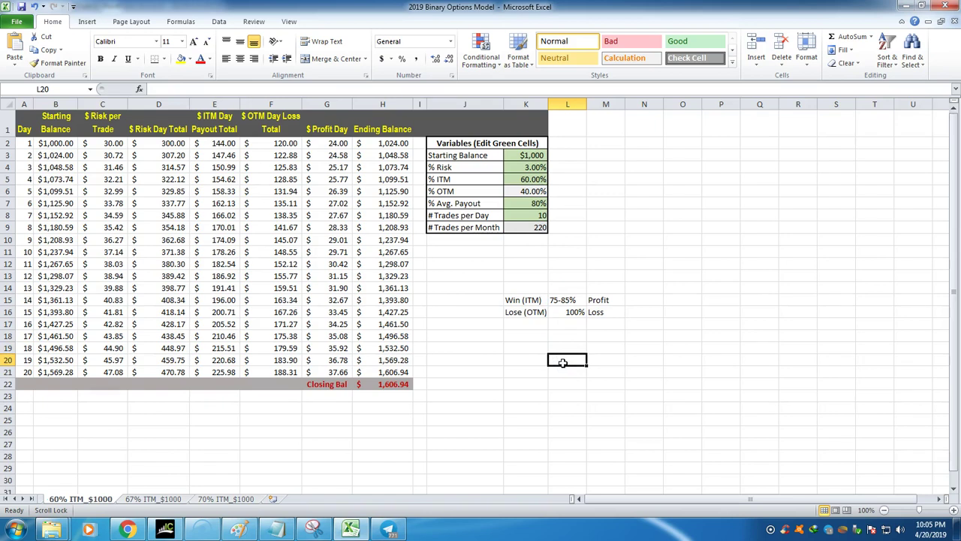
click(578, 310)
drag(574, 298, 572, 309)
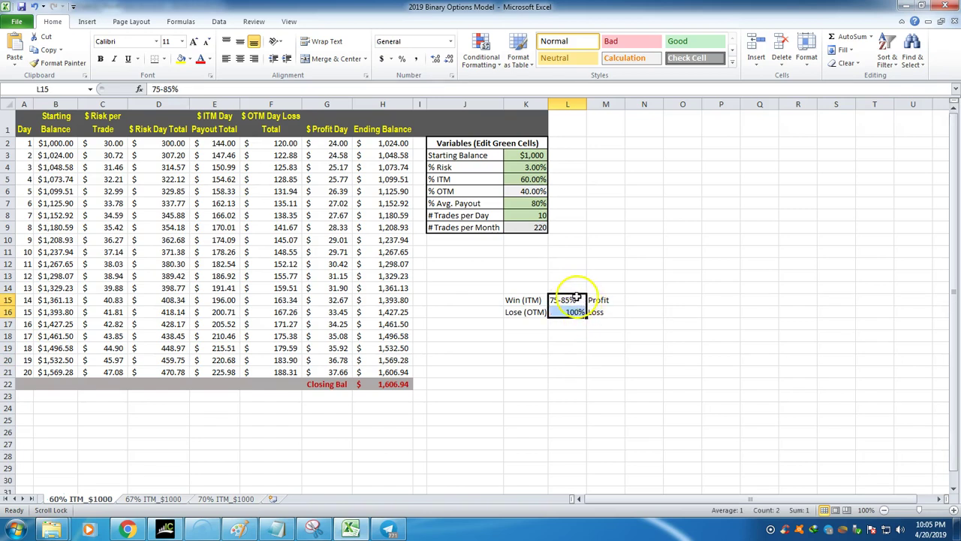
Enter a sample trade amount of $20 in O15, beside the win and lose rows
drag(574, 298, 570, 307)
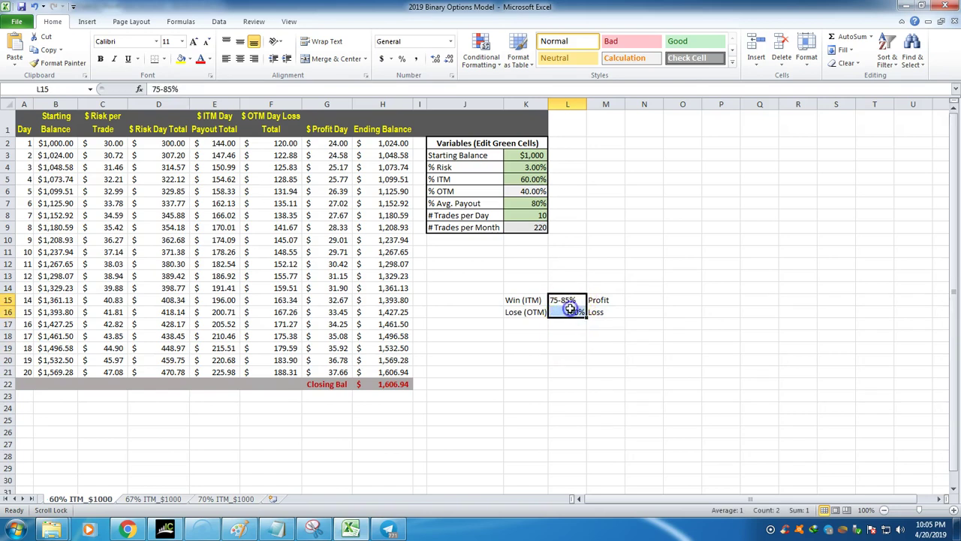
click(547, 389)
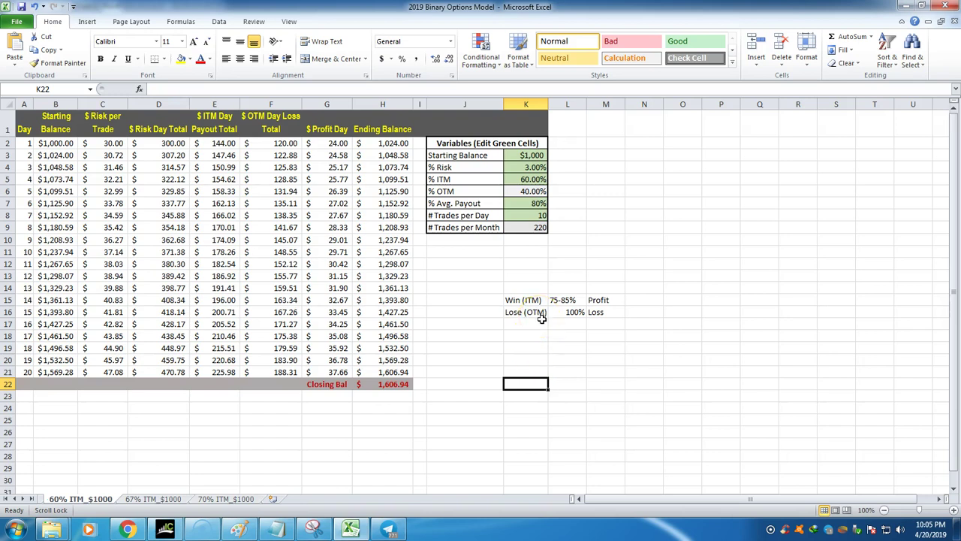
click(686, 299)
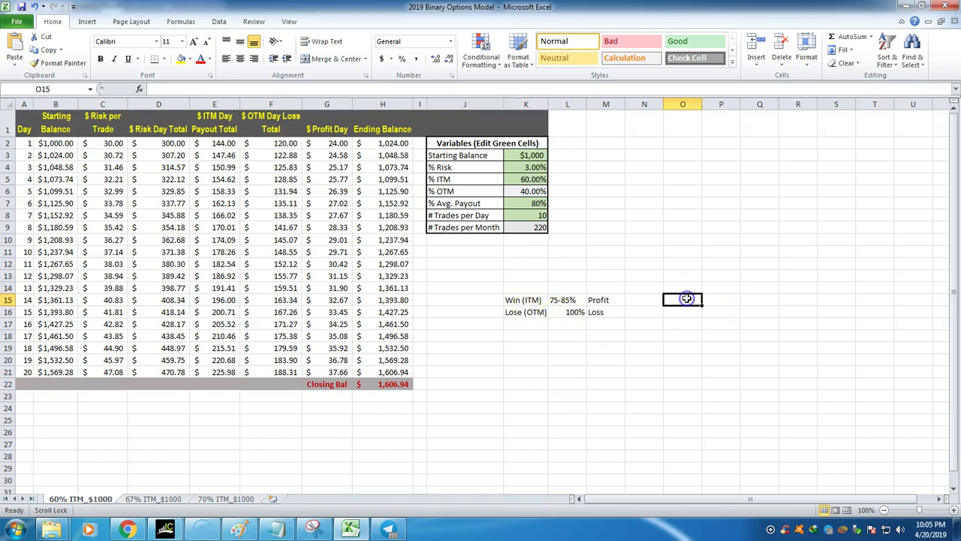
text($20)
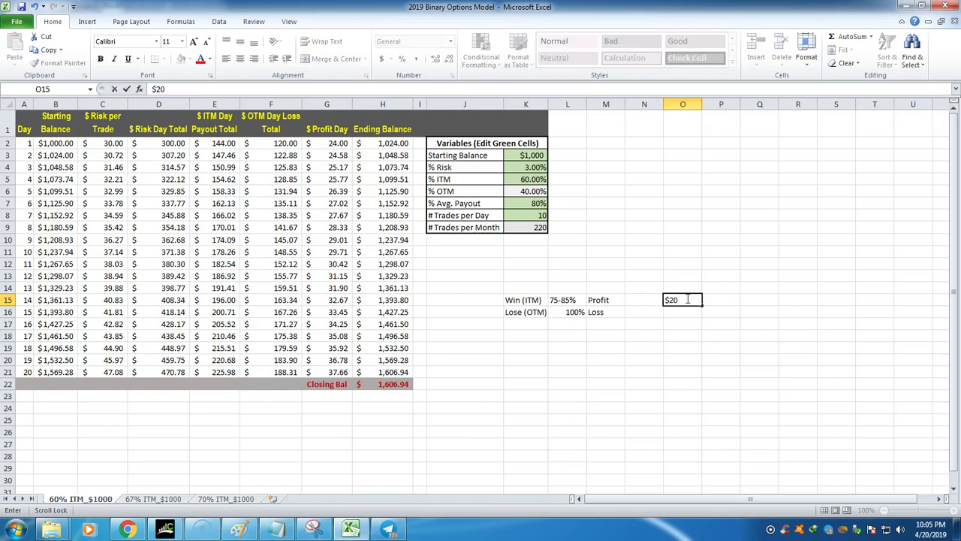
click(683, 372)
click(686, 300)
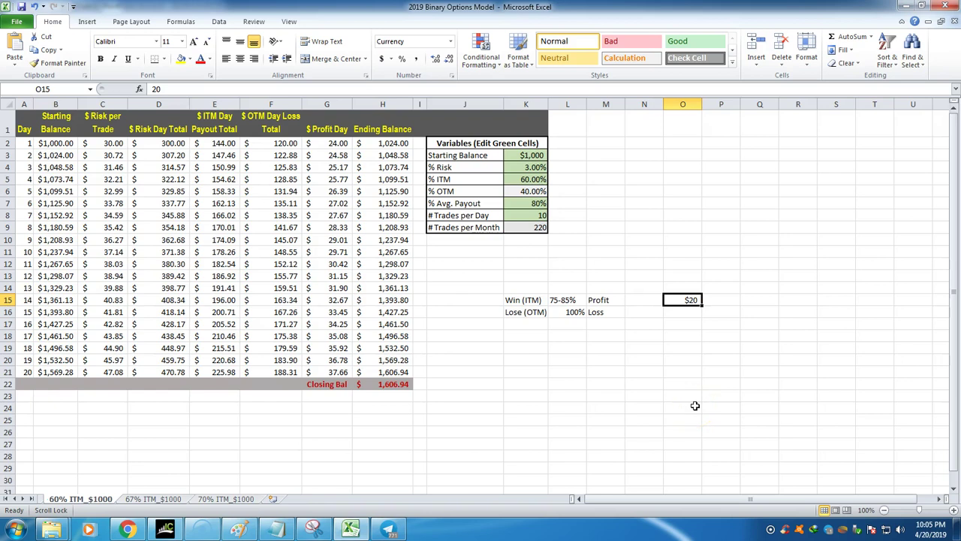
click(680, 302)
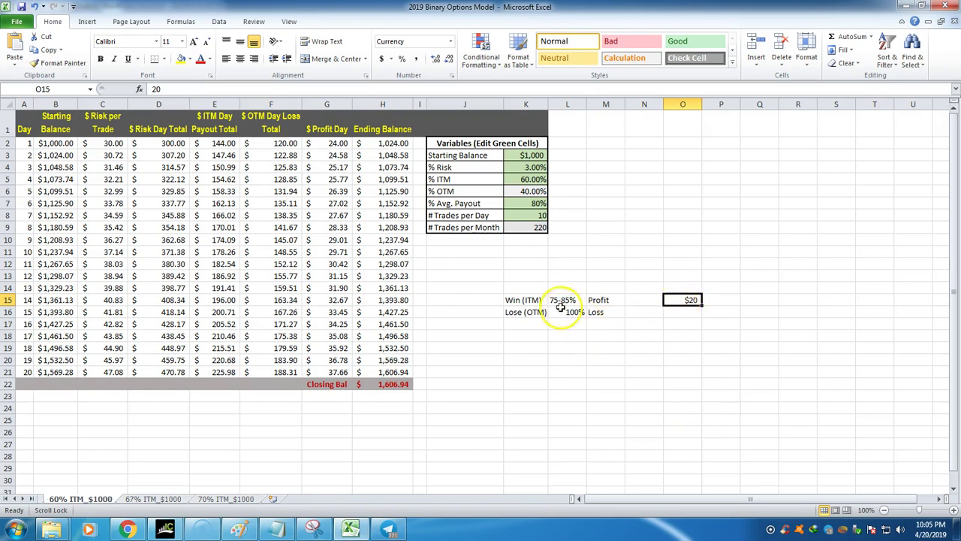
Calculate the 75% payout on the $20 trade in N18 with the formula =0.75*20
click(642, 334)
text(=)
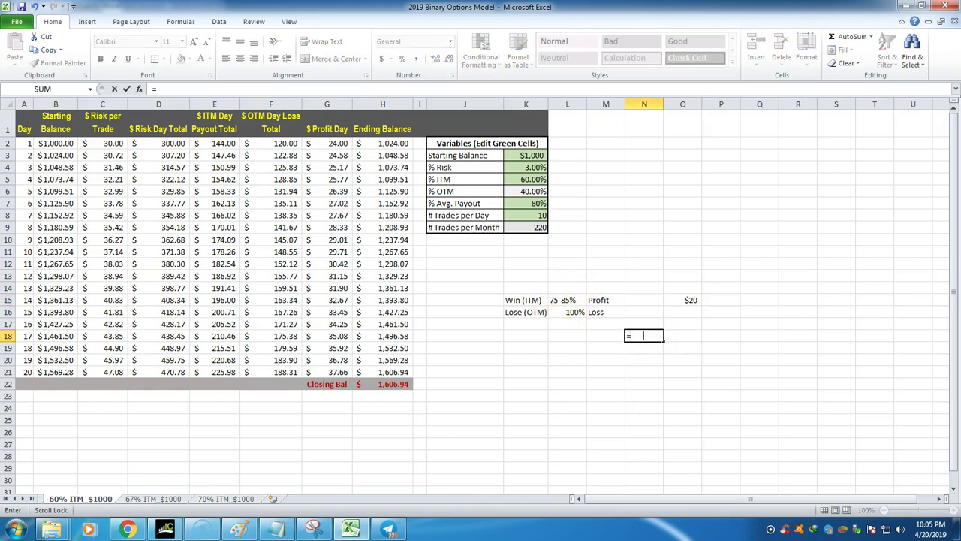
text(.75*20)
key(Return)
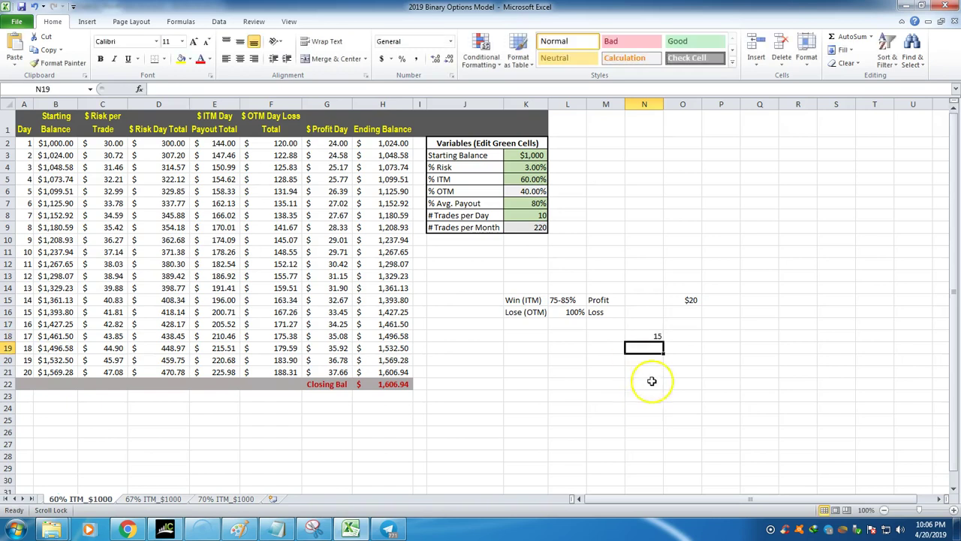
click(653, 333)
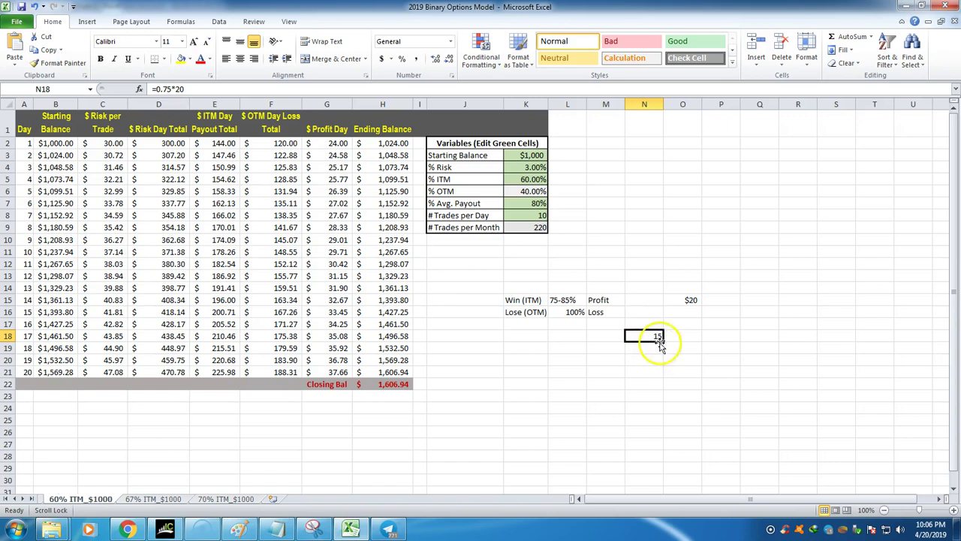
click(690, 301)
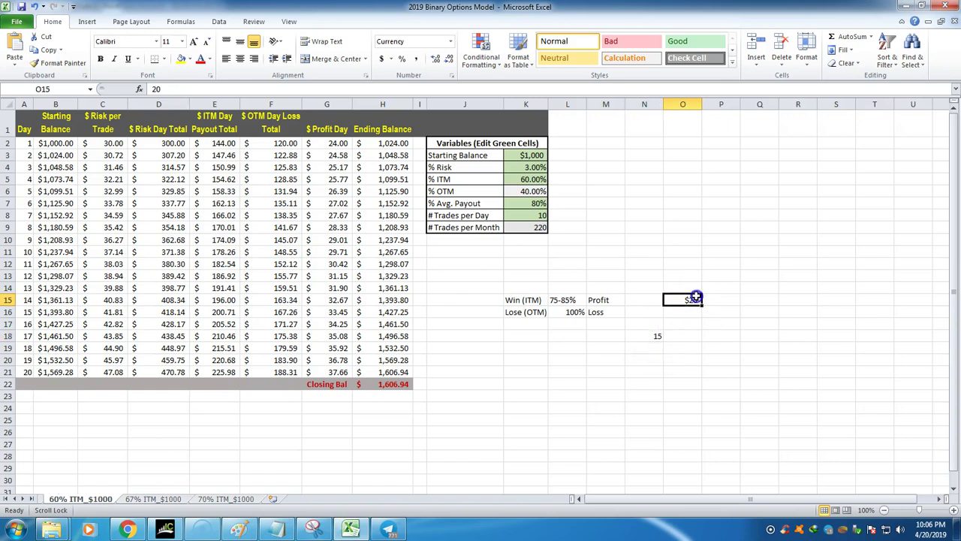
Clear the sample payout calculation in N18 and the trade amount in O15
click(660, 327)
key(Delete)
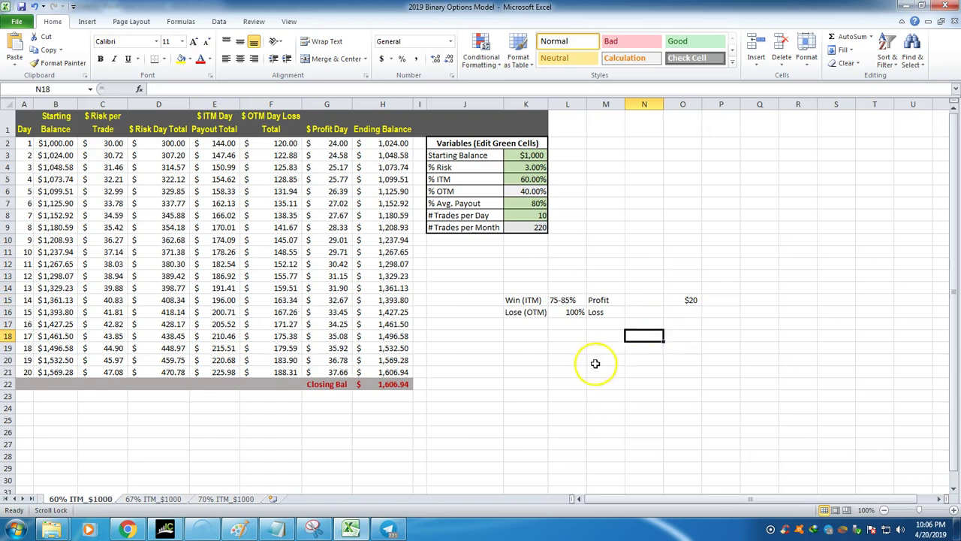
click(683, 302)
key(Delete)
click(678, 369)
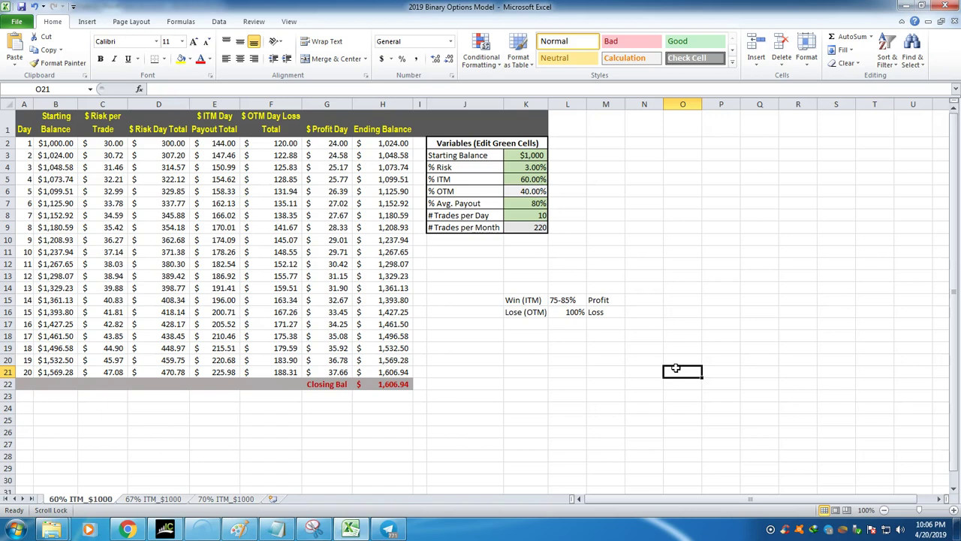
Enter the break-even win rate note "56% - BE" in M19, below the win and lose rows
click(613, 355)
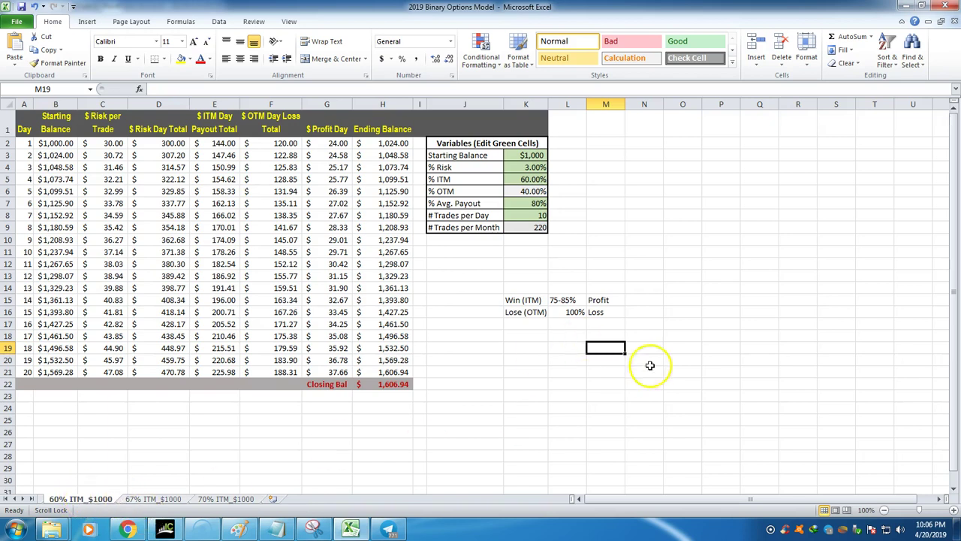
text(56%)
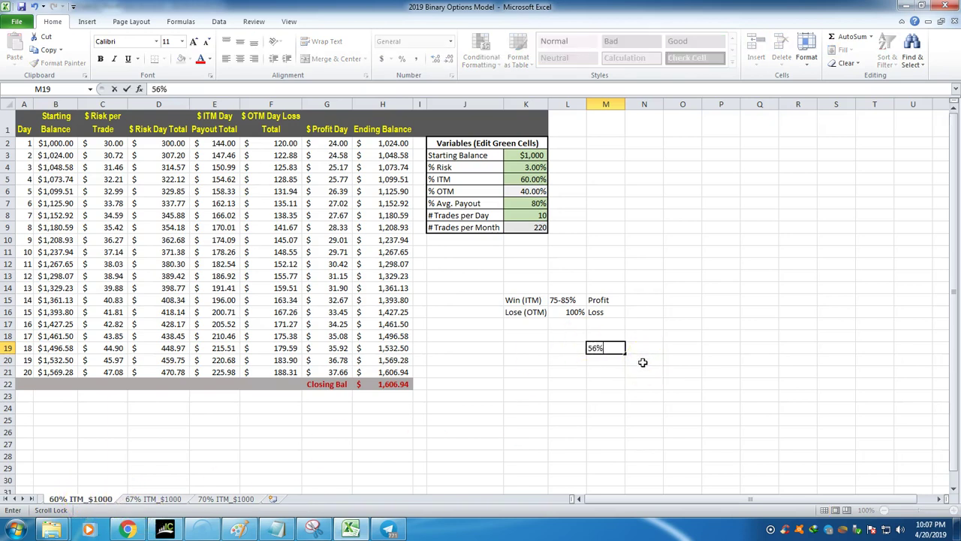
text( - BE)
click(631, 381)
click(605, 348)
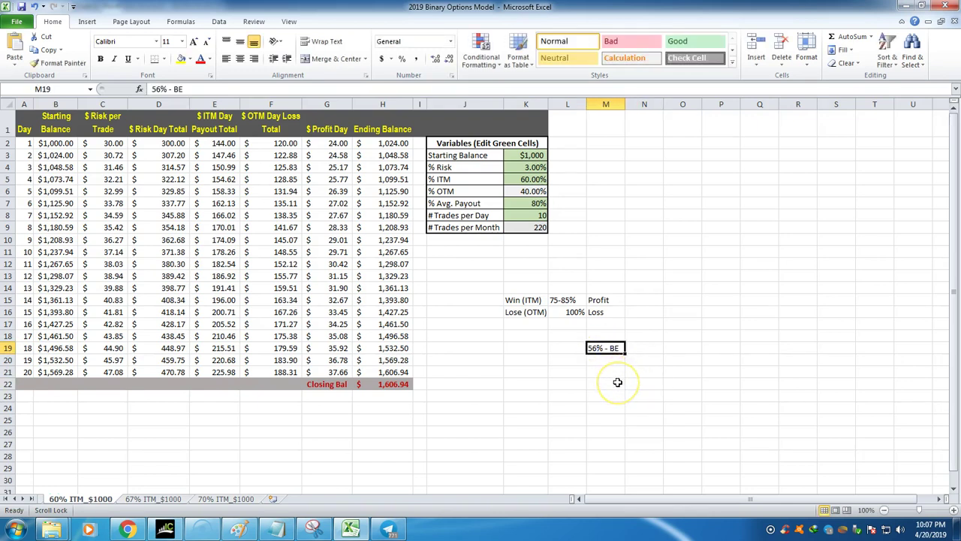
Clear the break-even note from M19
click(617, 382)
click(614, 349)
click(613, 384)
click(609, 347)
key(Delete)
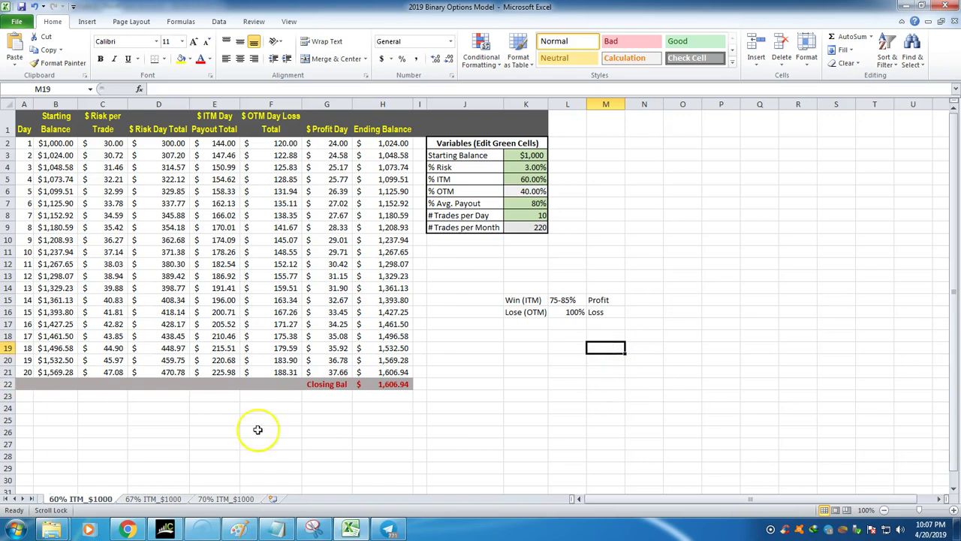
Review the win and lose rows, the 60% ITM_$1000 sheet's daily table and the starting balance variable
click(578, 410)
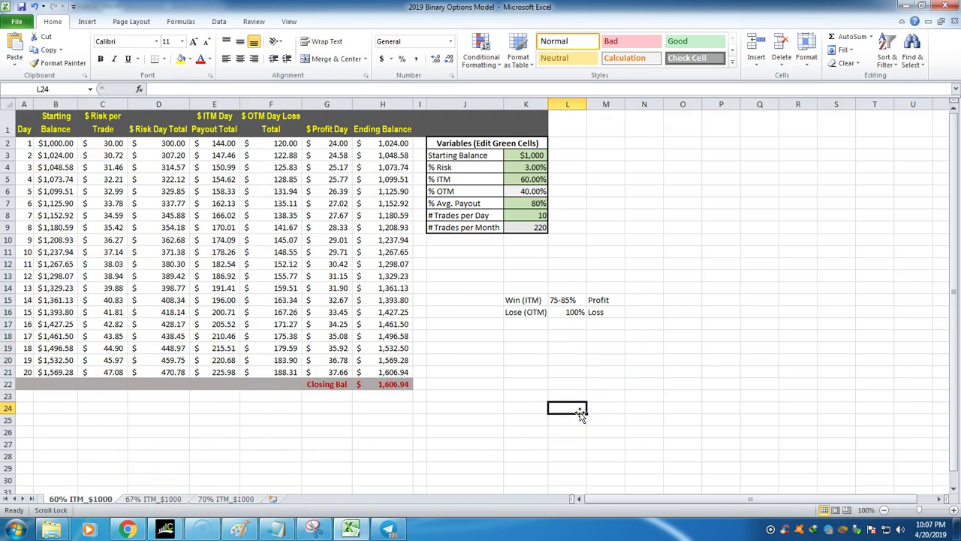
drag(524, 300, 614, 338)
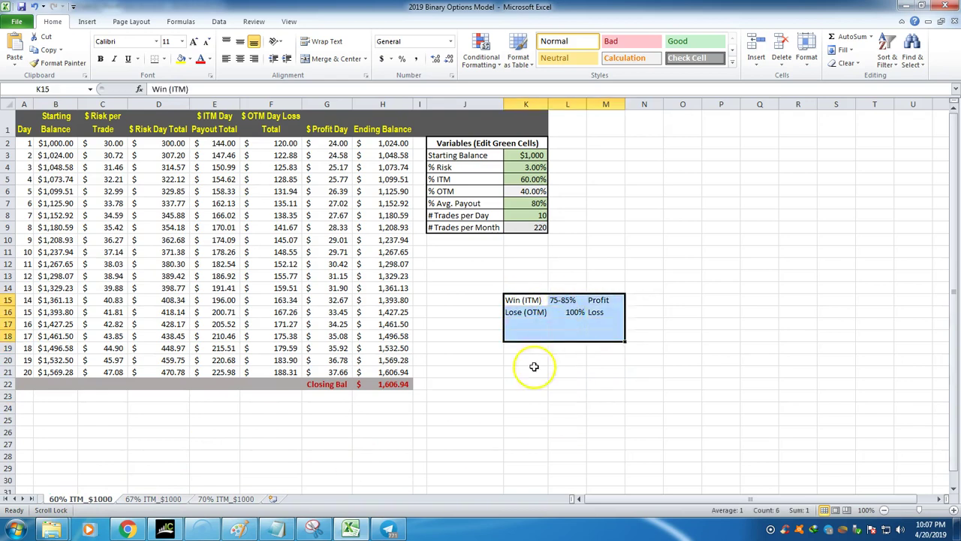
click(525, 408)
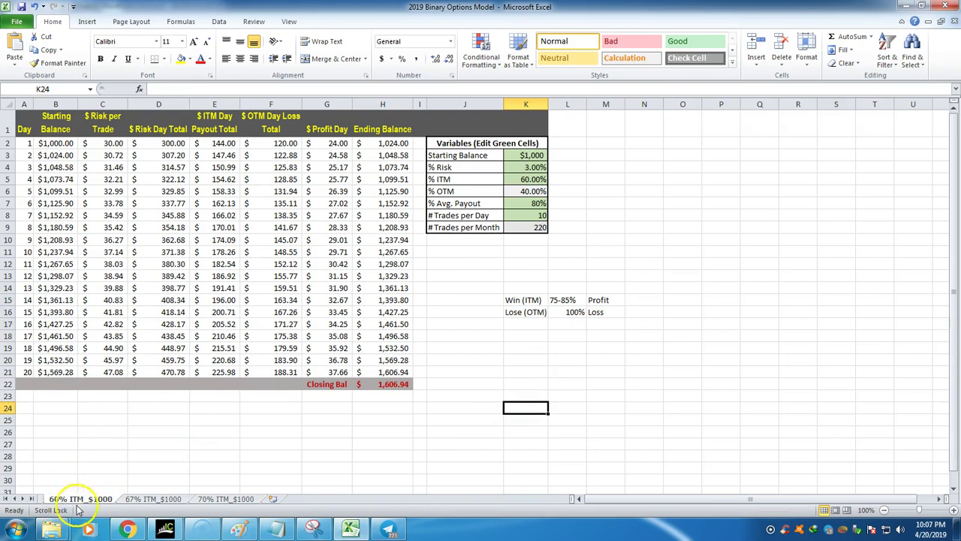
click(210, 215)
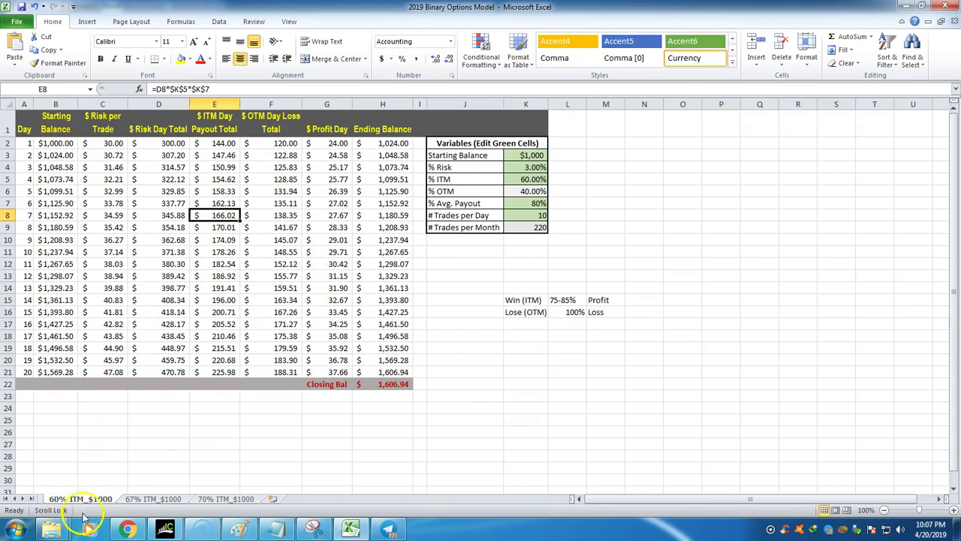
click(169, 409)
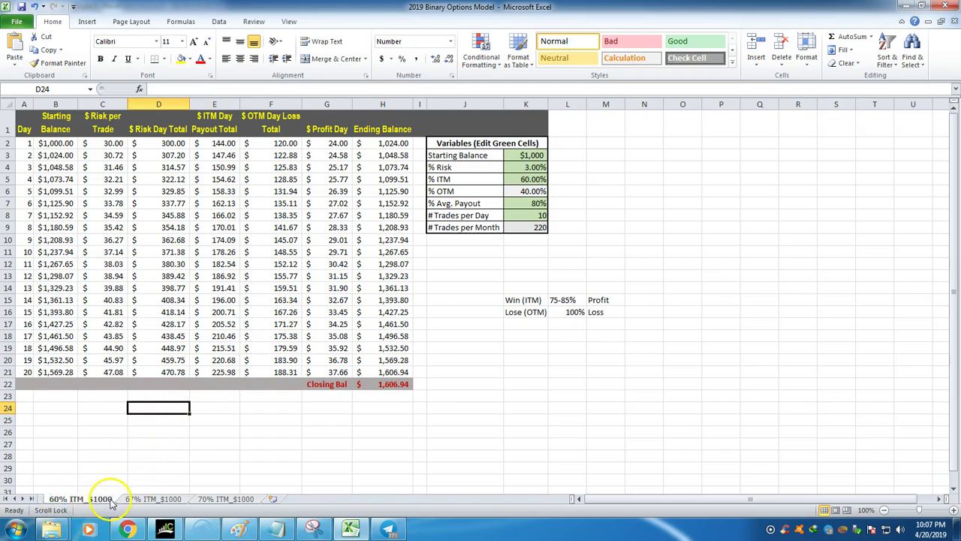
click(507, 407)
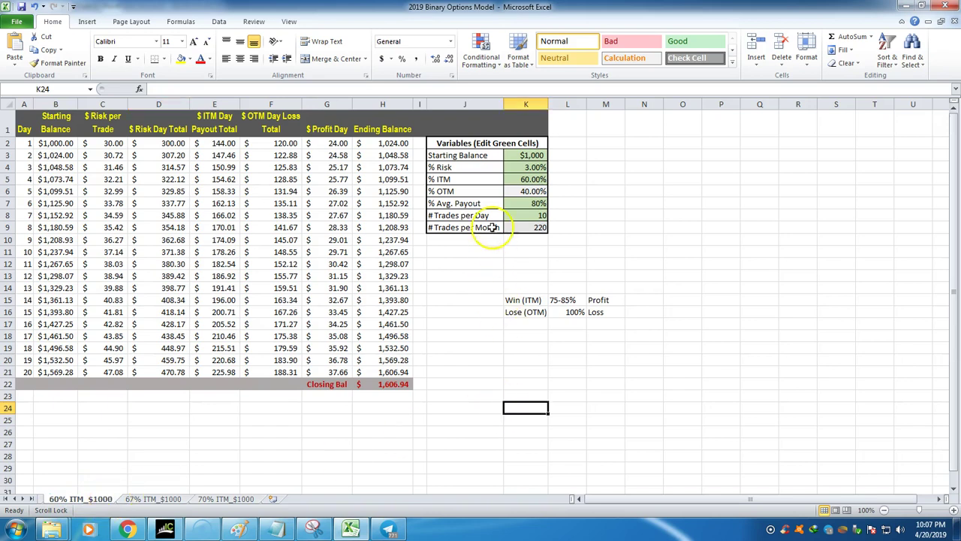
click(534, 156)
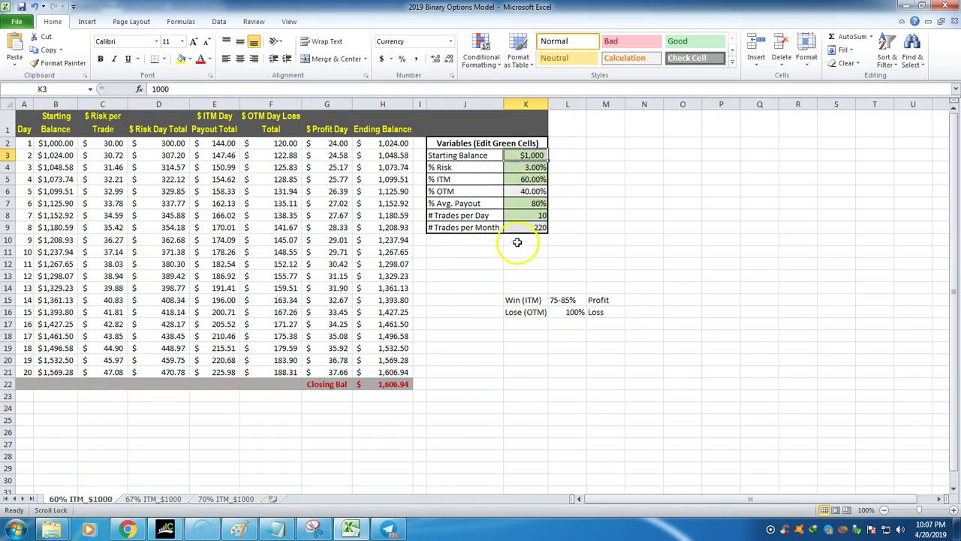
Clear the win and lose notes from the range K14:N17
drag(515, 289, 661, 328)
key(Delete)
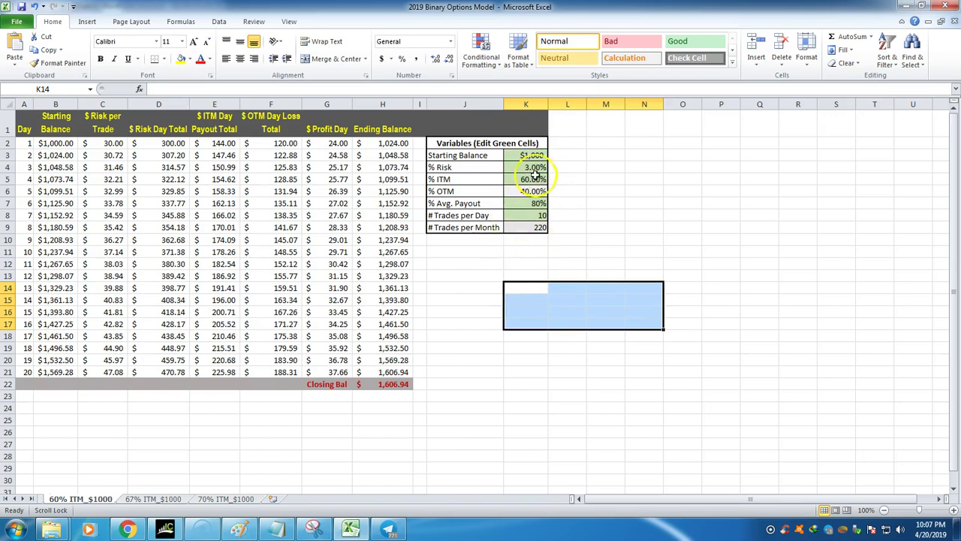
click(537, 275)
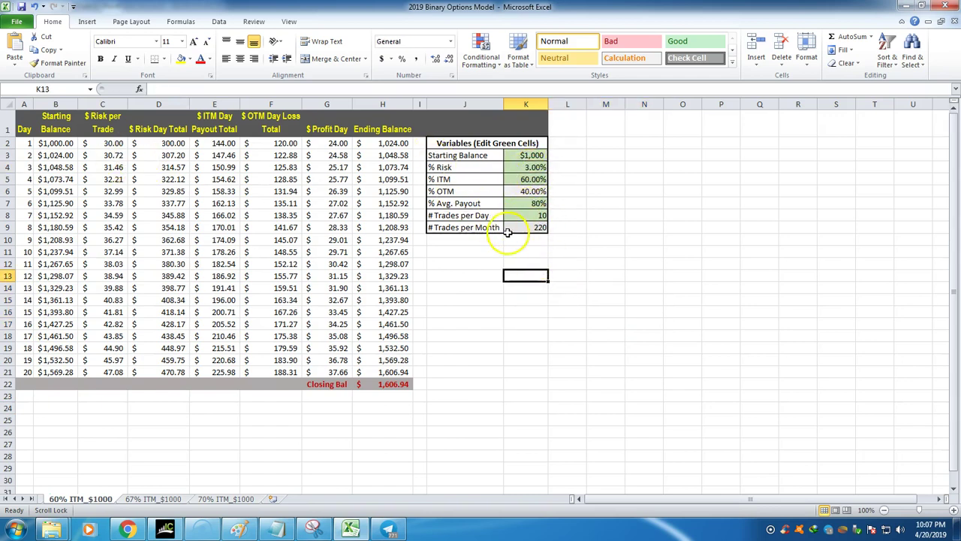
click(568, 336)
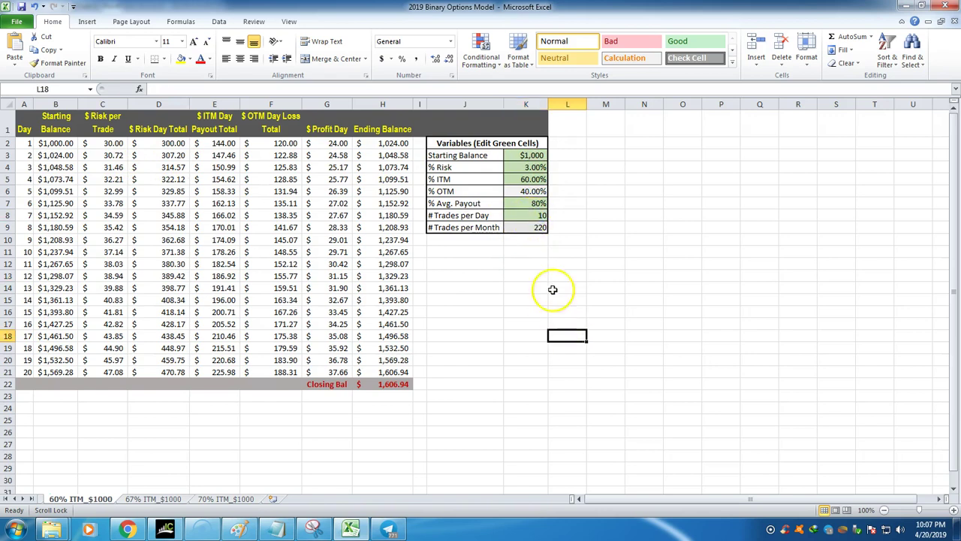
Examine the average payout, % ITM, % OTM, trades per day and trades per month cells, plus the closing balance in H22
click(527, 202)
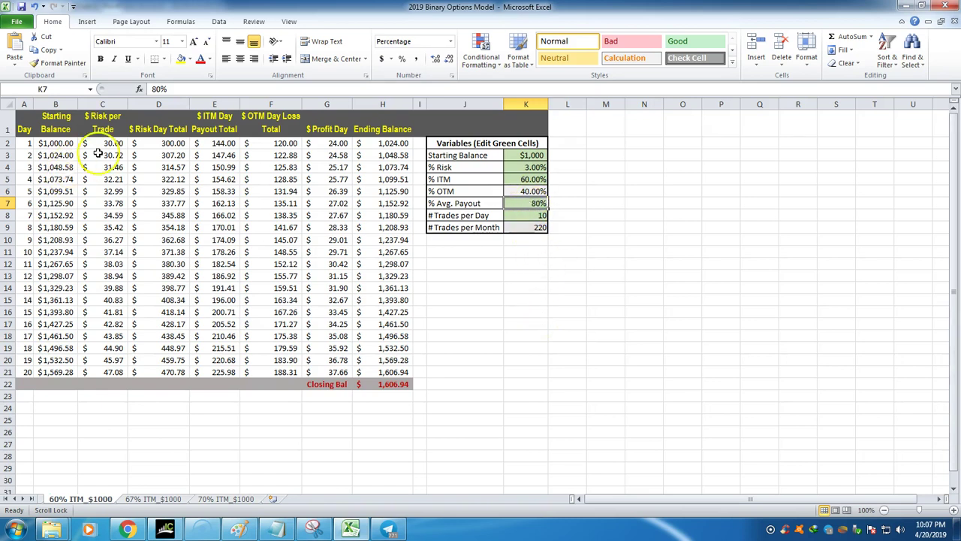
click(534, 382)
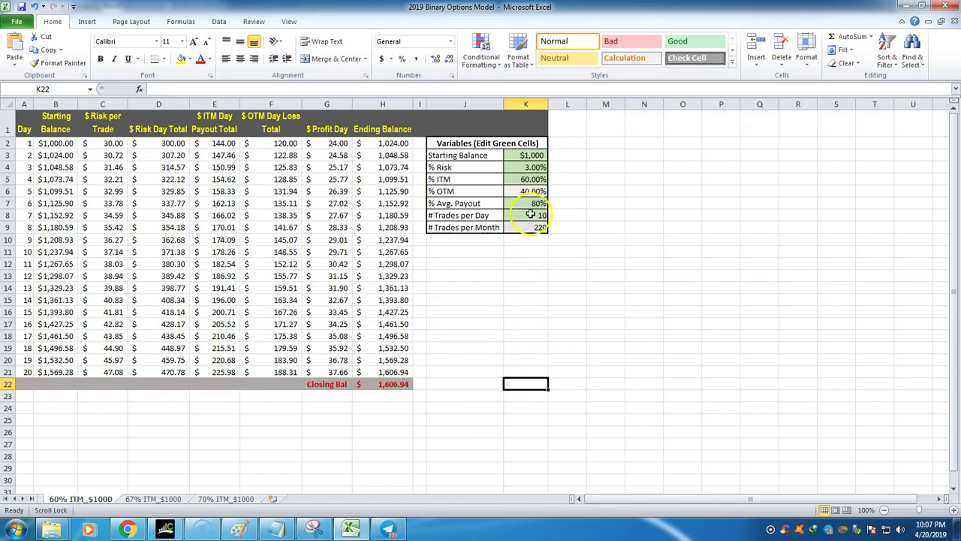
click(533, 180)
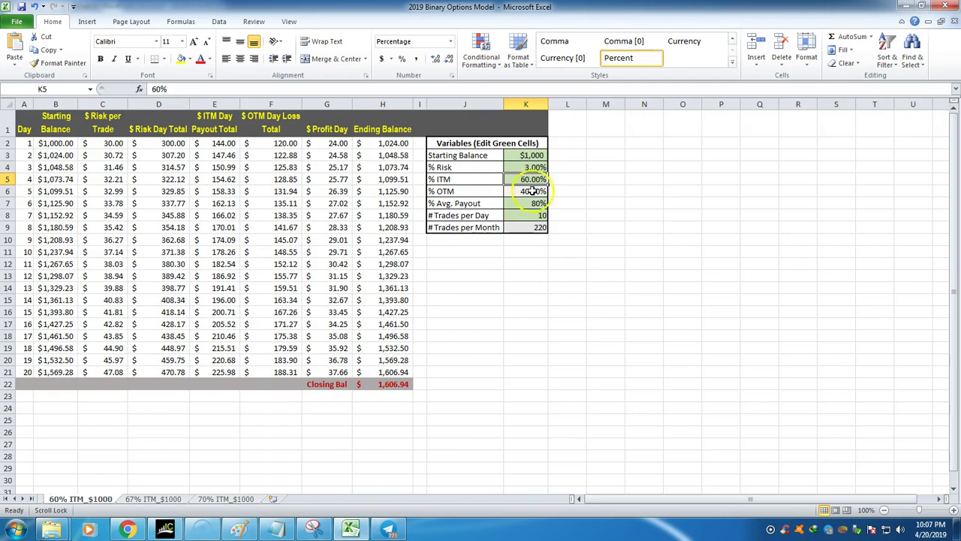
click(534, 192)
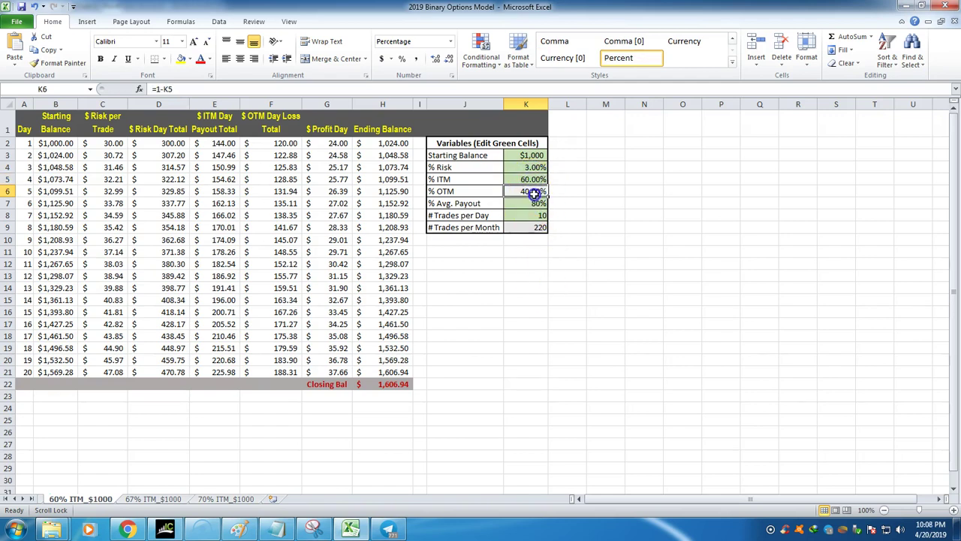
click(530, 216)
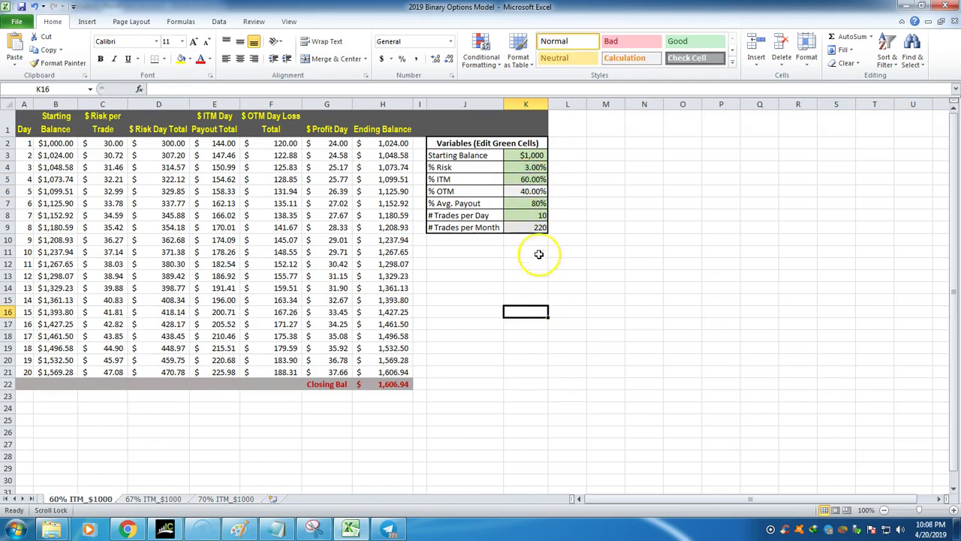
click(532, 226)
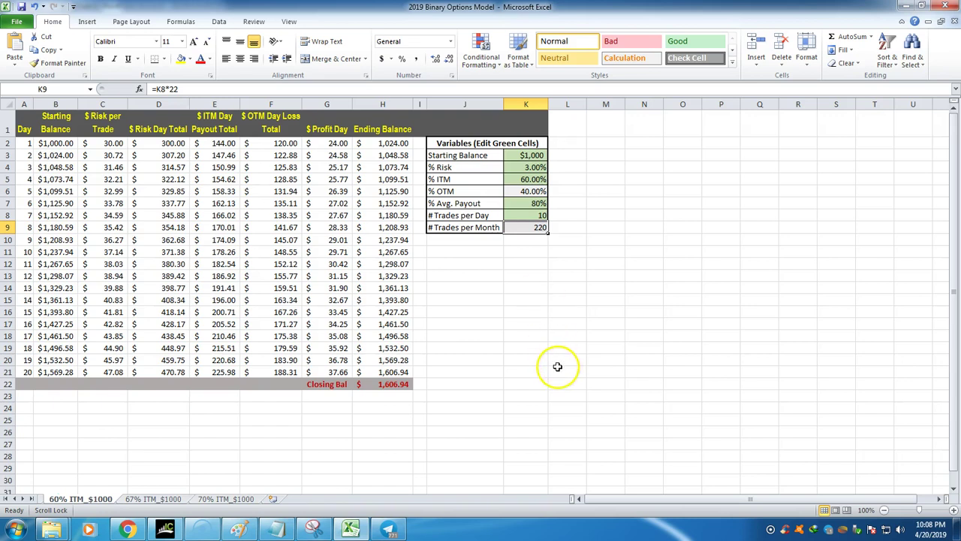
click(539, 215)
click(538, 226)
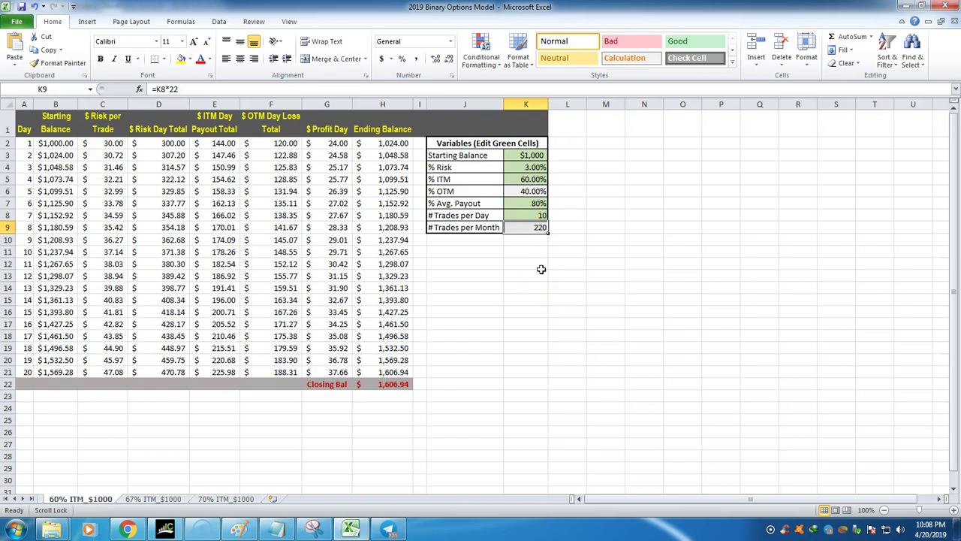
click(540, 268)
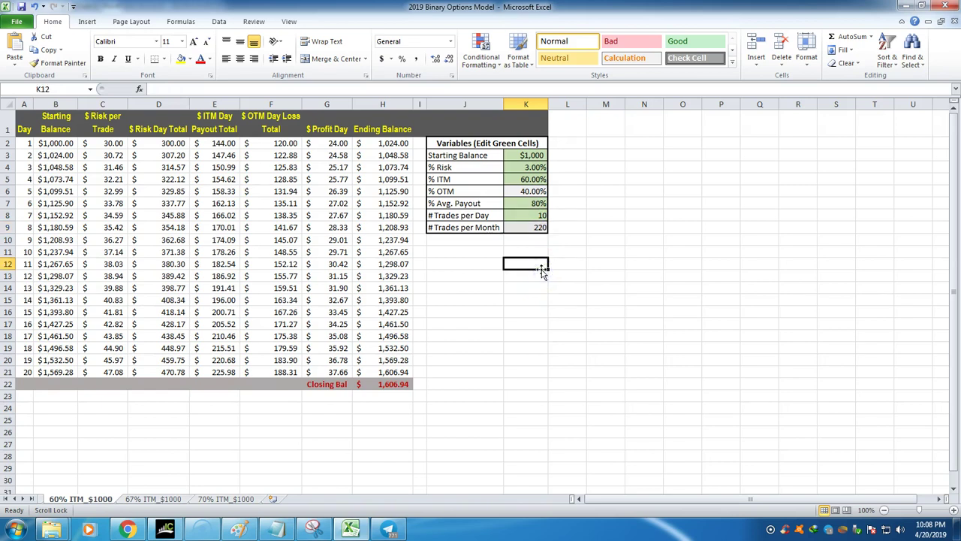
click(398, 384)
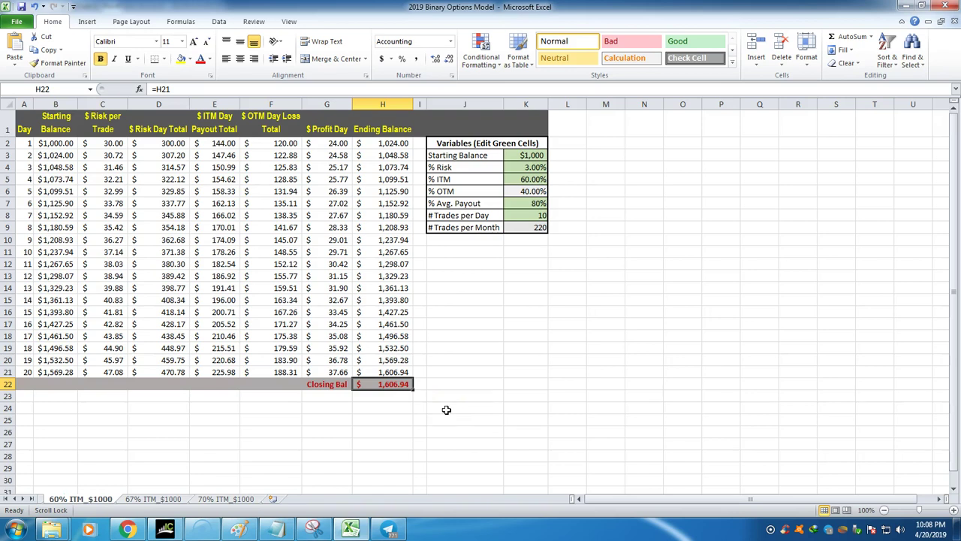
Review the starting balance, % Risk and % ITM variables along with the closing balance on the 60% ITM_$1000 sheet
click(532, 155)
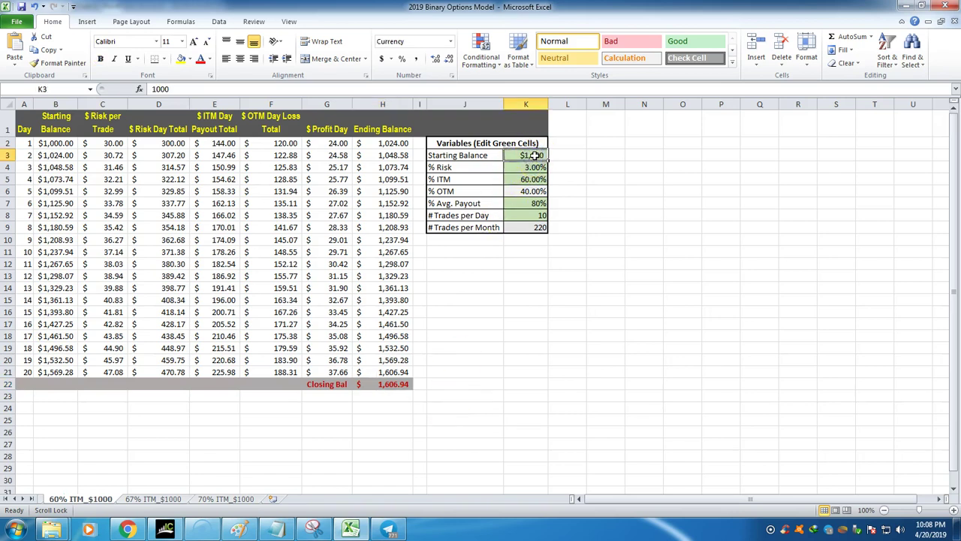
click(533, 167)
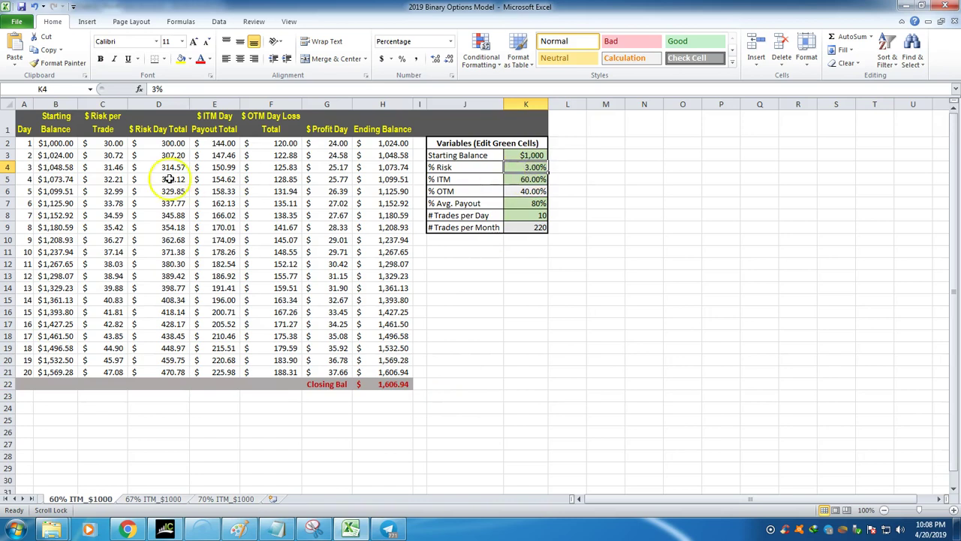
click(528, 178)
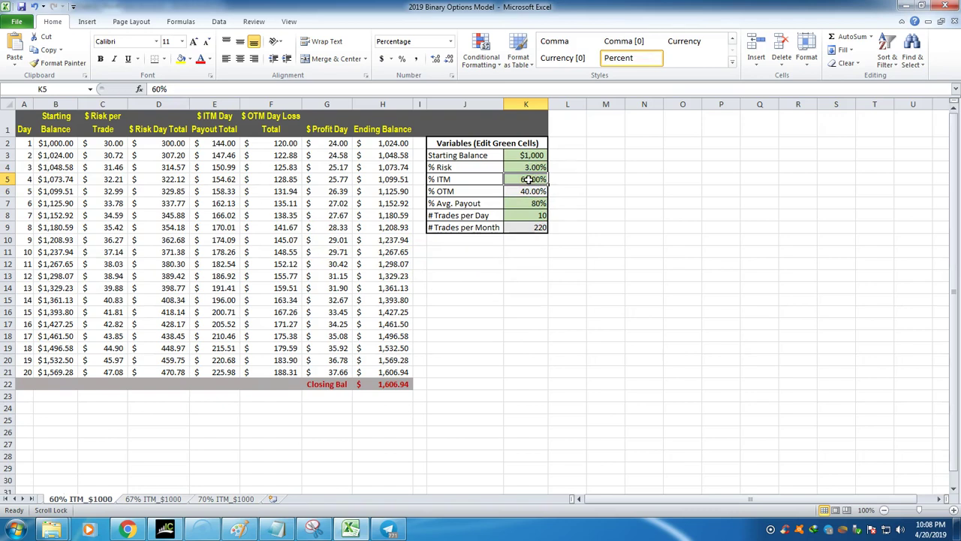
click(392, 385)
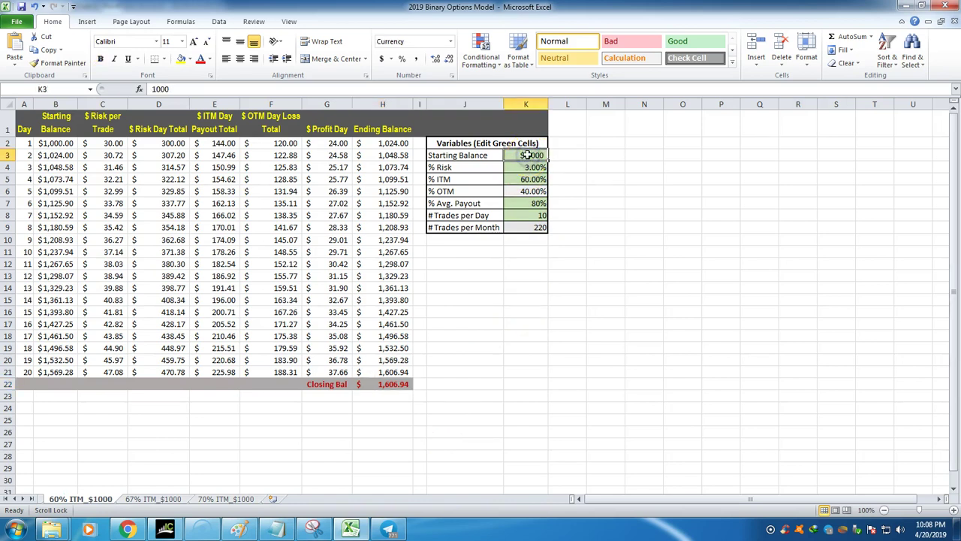
Set the starting balance in K3 to $5,000 and check the closing balance in H22
text(5,00)
text(0)
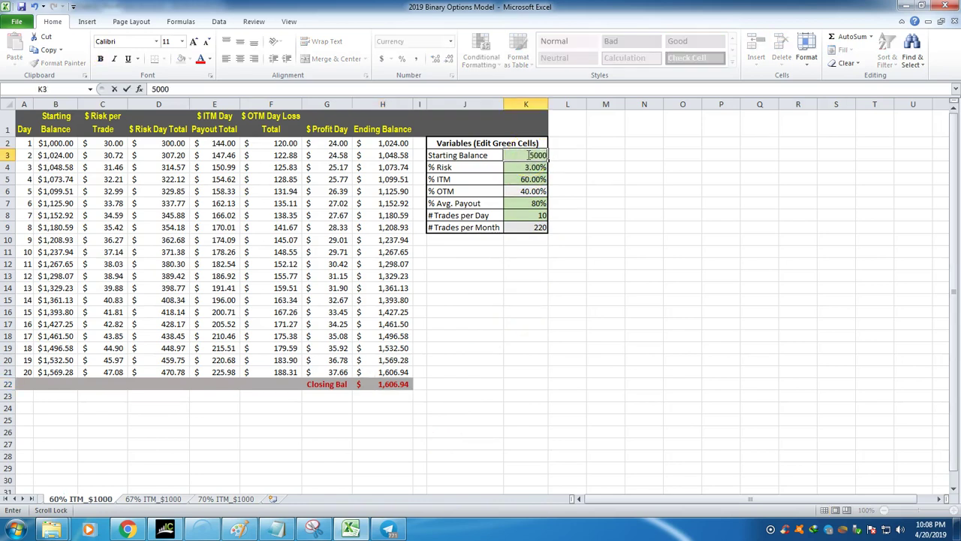
click(517, 332)
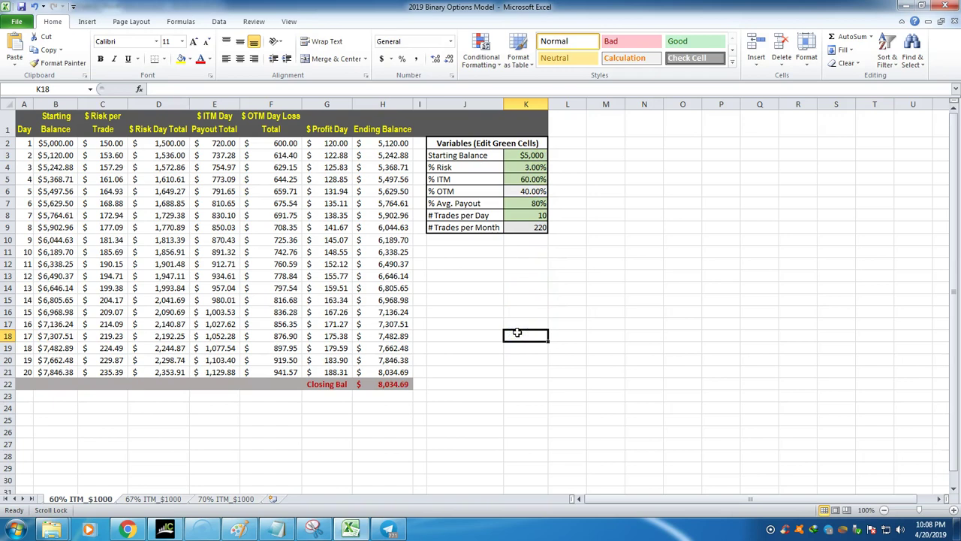
click(554, 313)
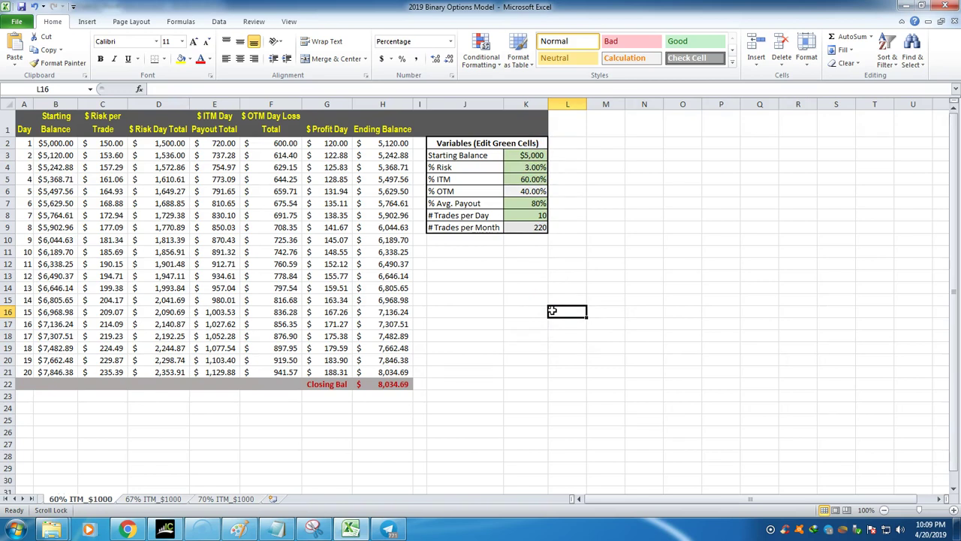
click(383, 384)
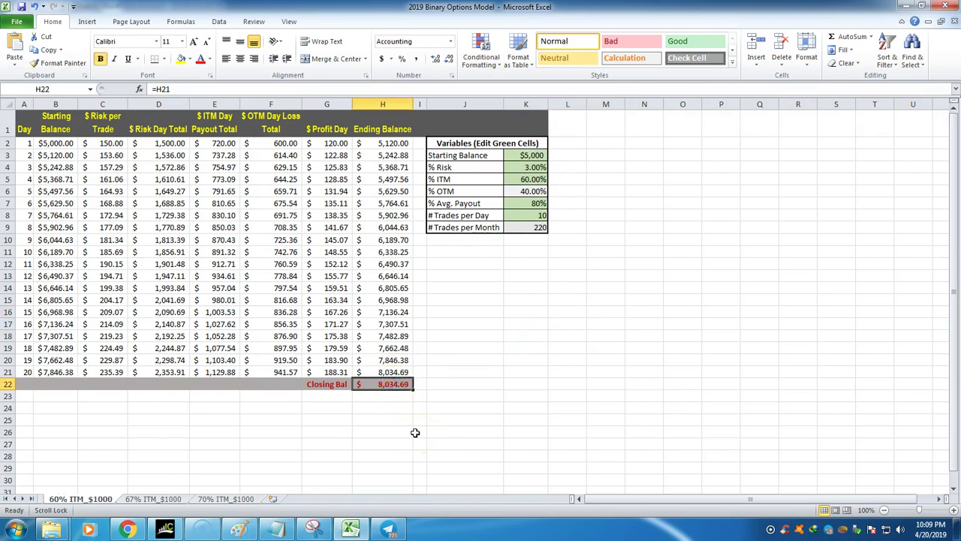
click(384, 386)
Set the starting balance variable to $10,000 and check the closing balance under the daily table
click(531, 155)
text(10,000)
click(554, 239)
click(403, 384)
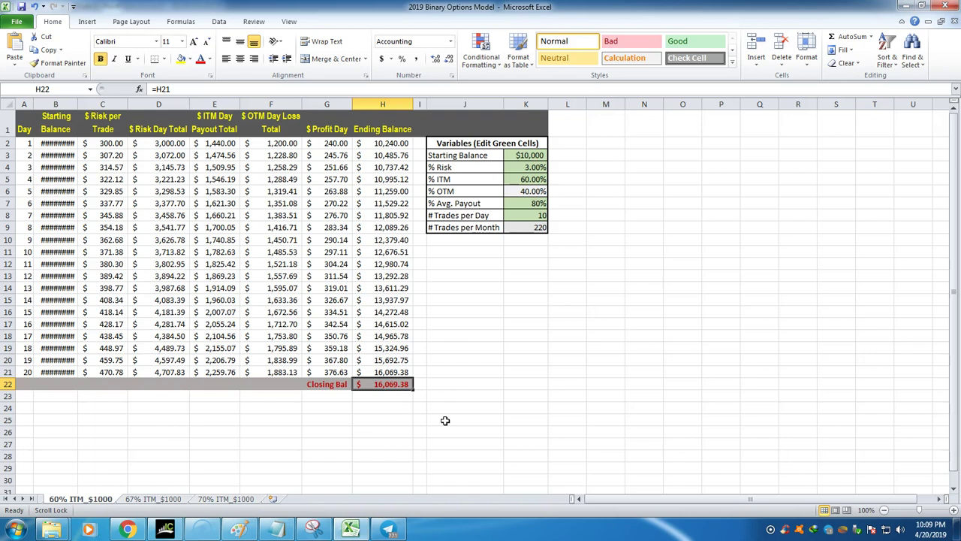
click(379, 408)
click(455, 386)
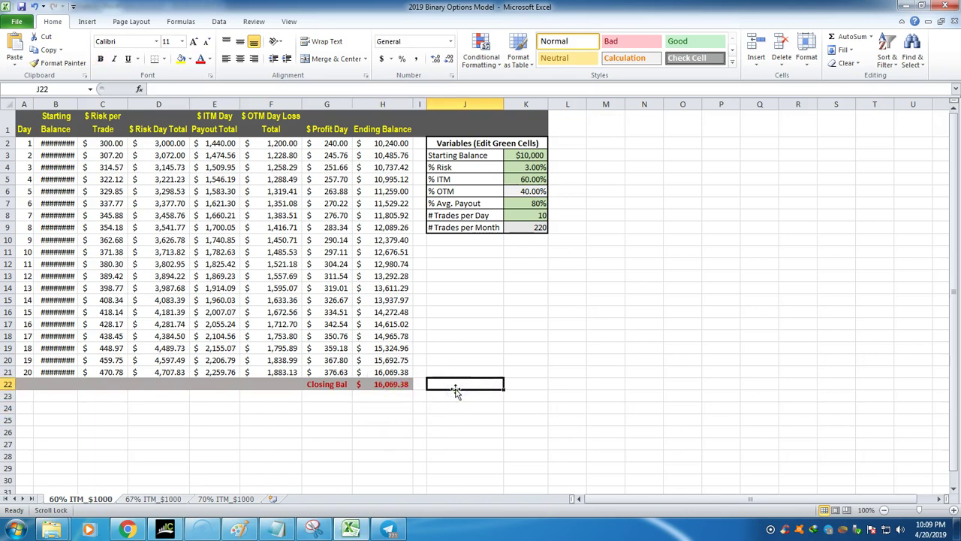
click(529, 156)
text(10000)
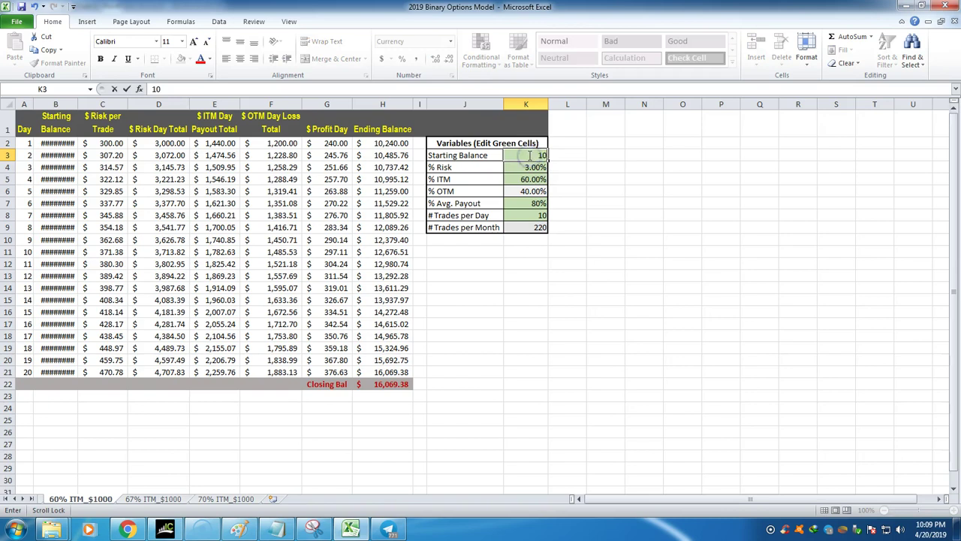
click(540, 275)
Return the starting balance in K3 to $1,000 and check the closing balance in H22
click(539, 155)
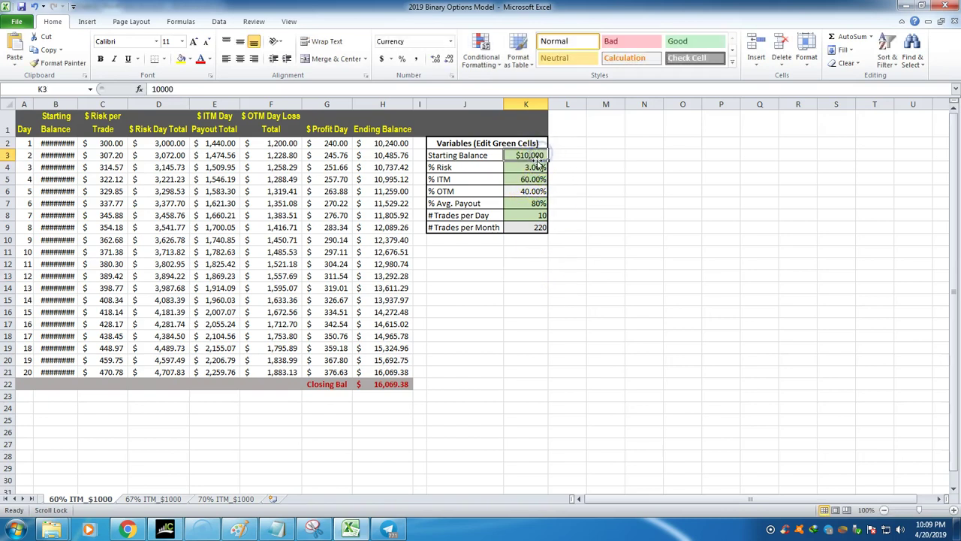
text(1,00)
text(00)
click(557, 286)
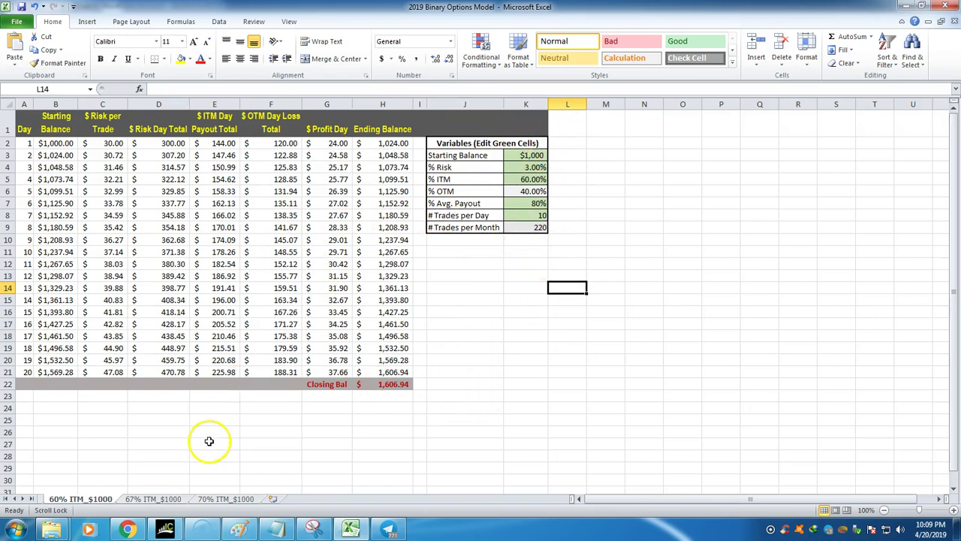
click(392, 384)
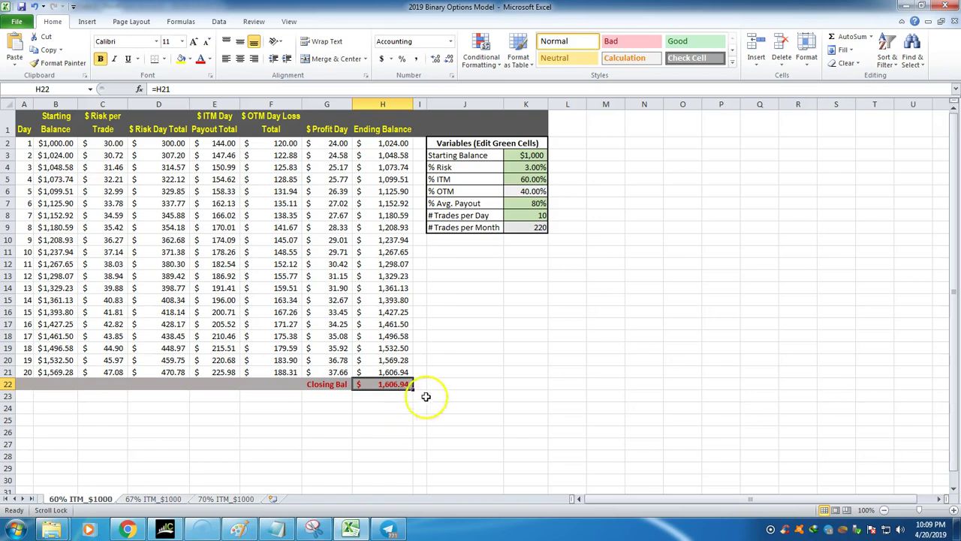
Change the starting balance variable to $5,000 again and examine the resulting closing balance
click(530, 156)
text(1)
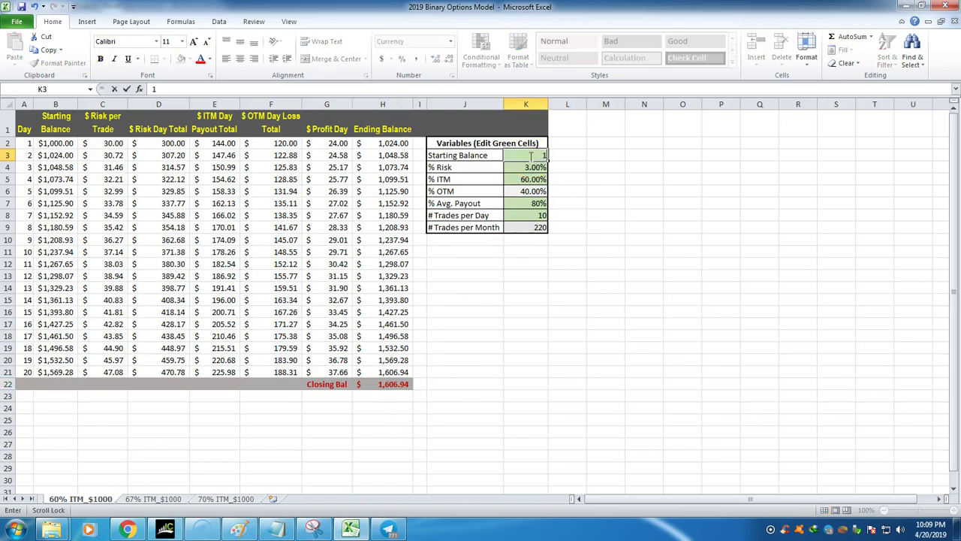
key(BackSpace)
text(5000)
click(539, 299)
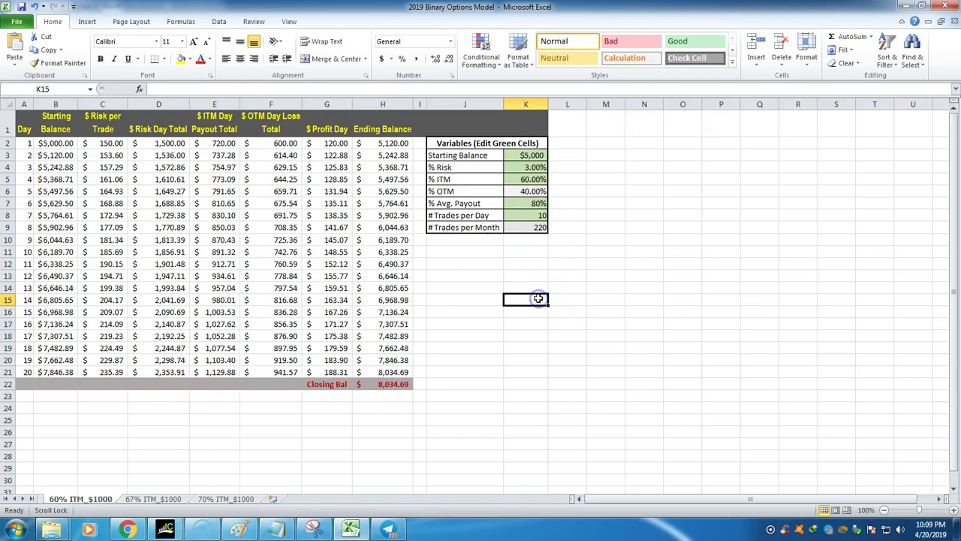
click(383, 384)
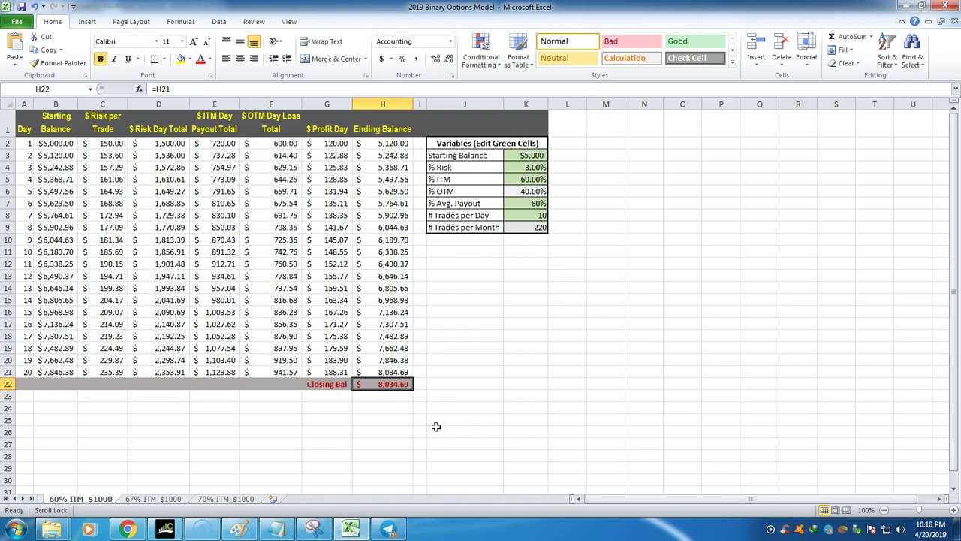
click(480, 338)
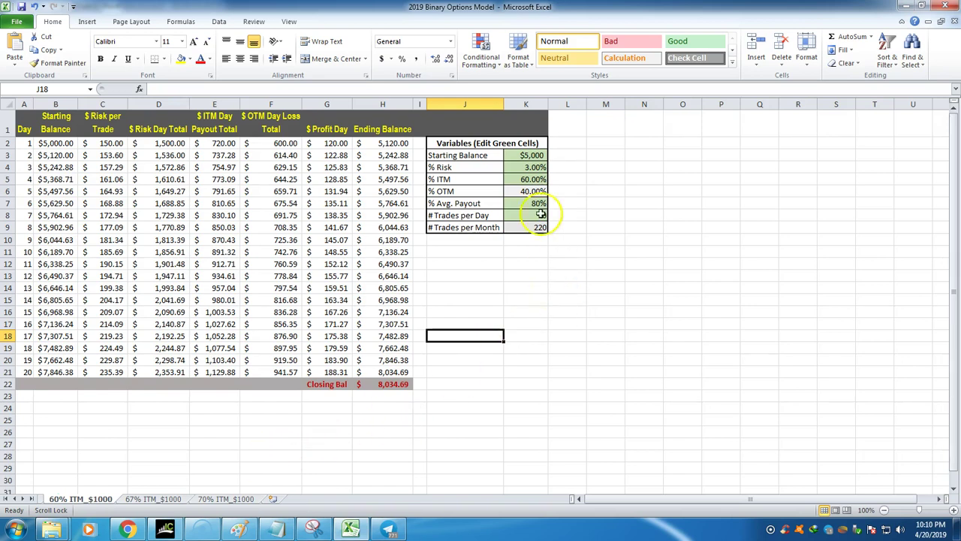
Restore the starting balance variable in K3 to $1,000
click(531, 154)
text(1000)
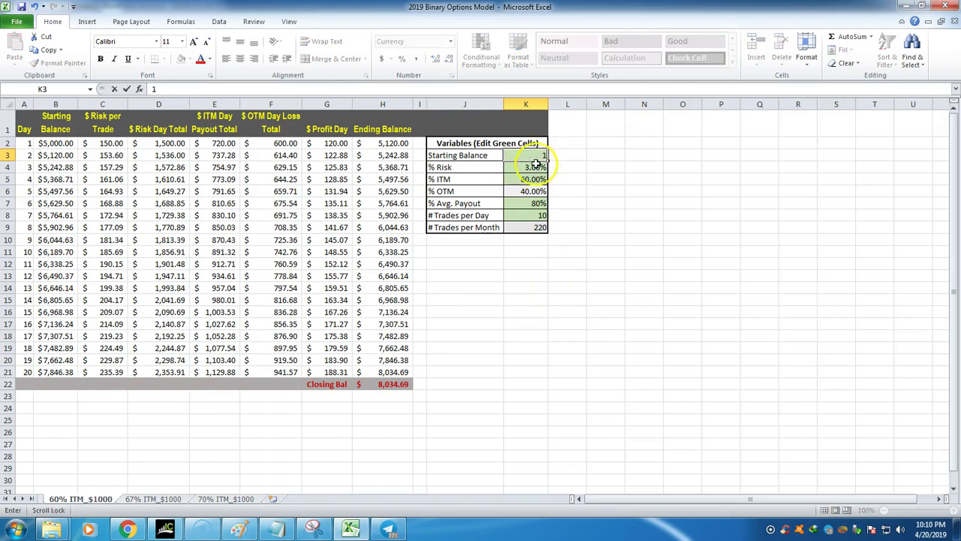
click(570, 225)
Set the % Risk variable in K4 to 5% and check the closing balance
click(530, 167)
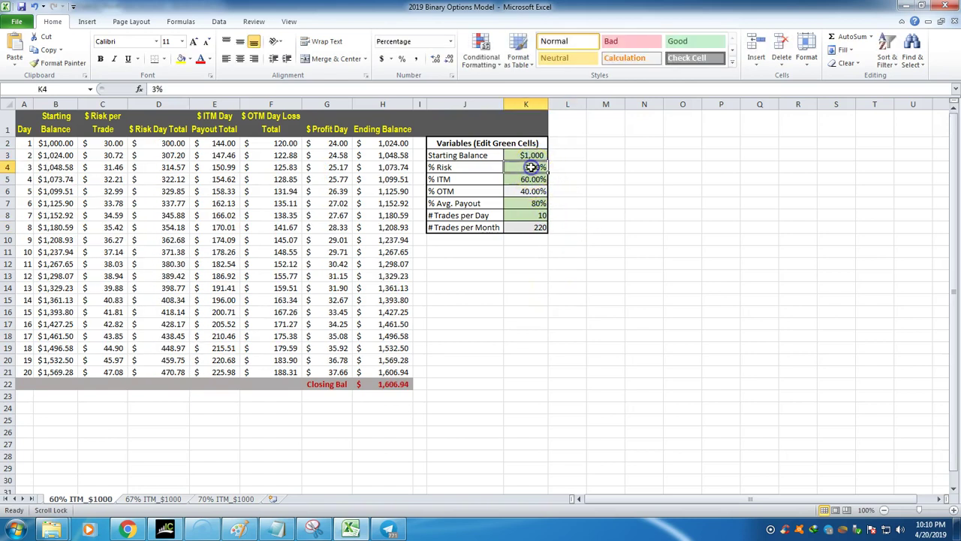
text(5)
click(580, 296)
click(520, 165)
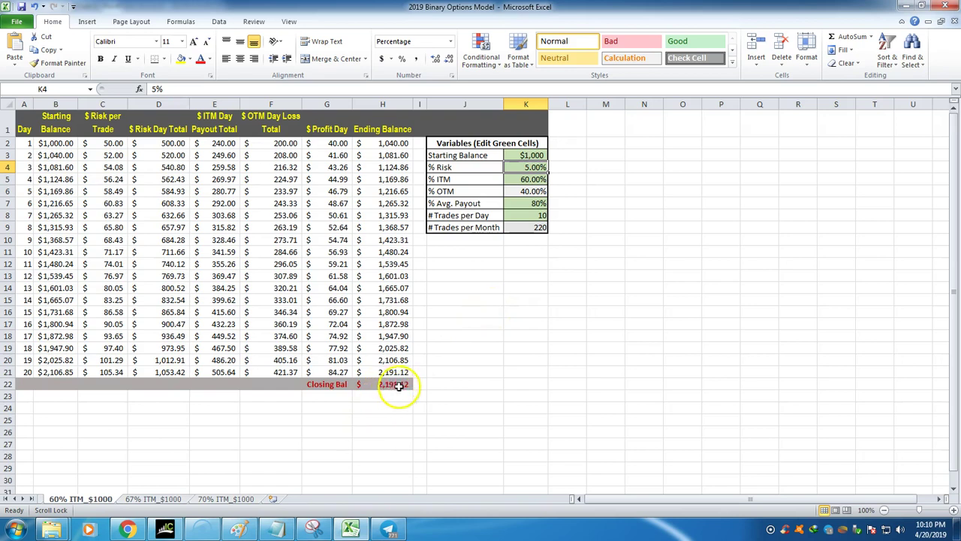
click(451, 397)
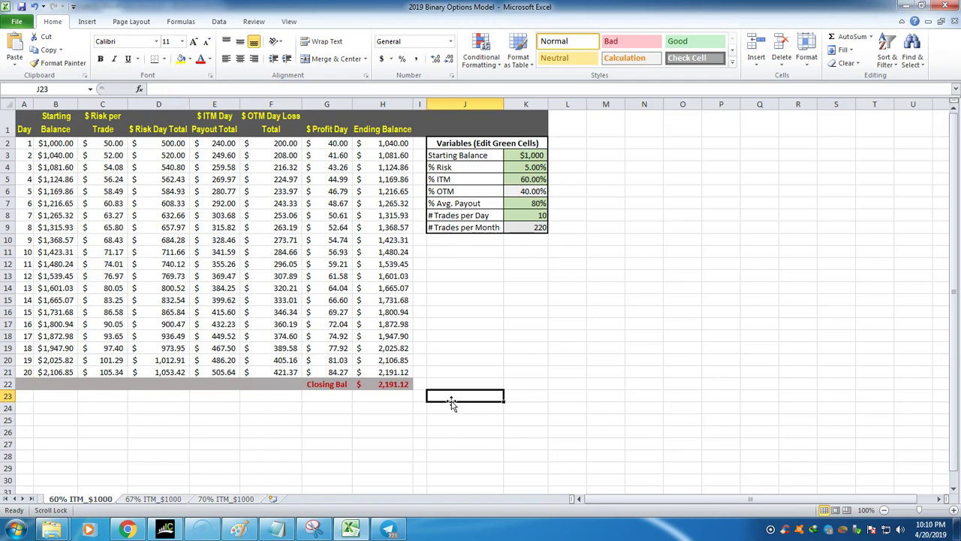
Examine the starting balance, day 1 risk per trade, % ITM, average payout and trades per day cells
click(530, 155)
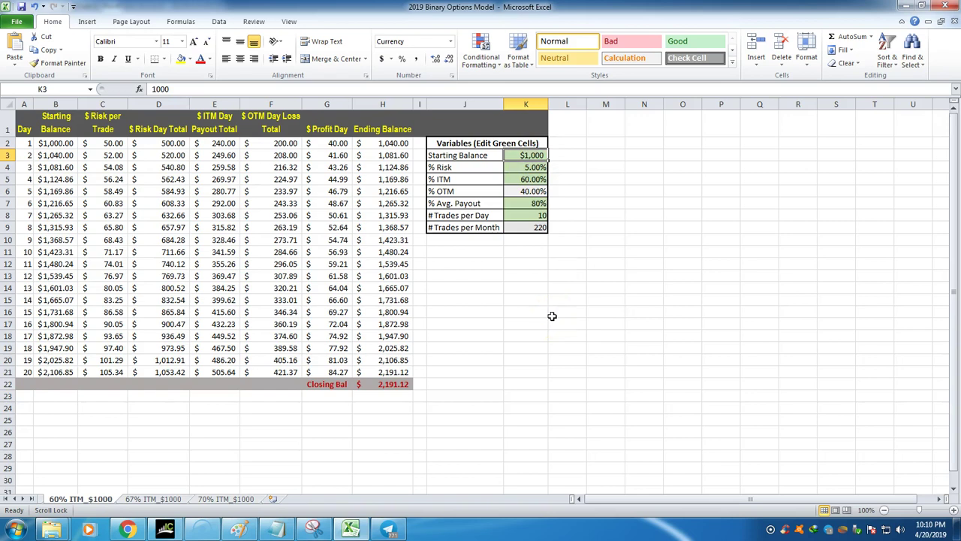
click(109, 143)
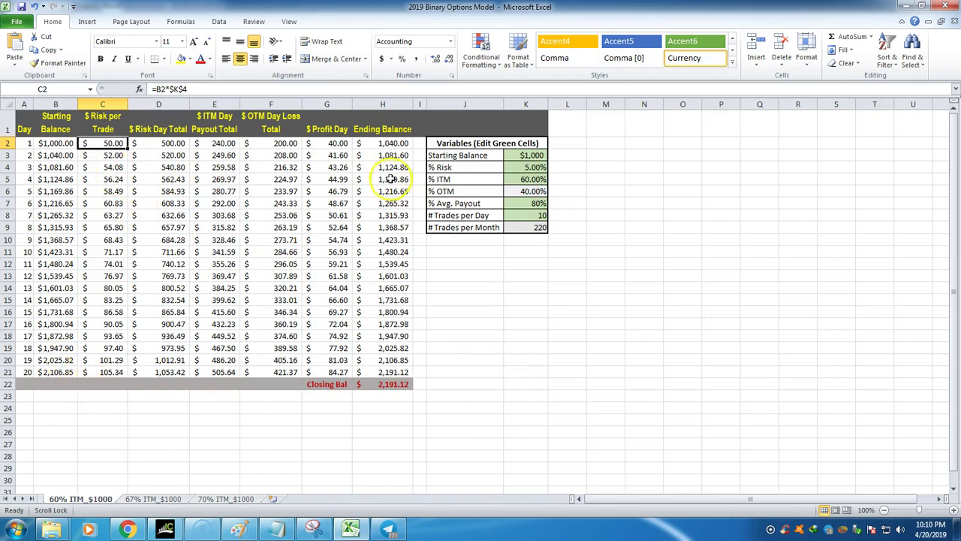
click(493, 361)
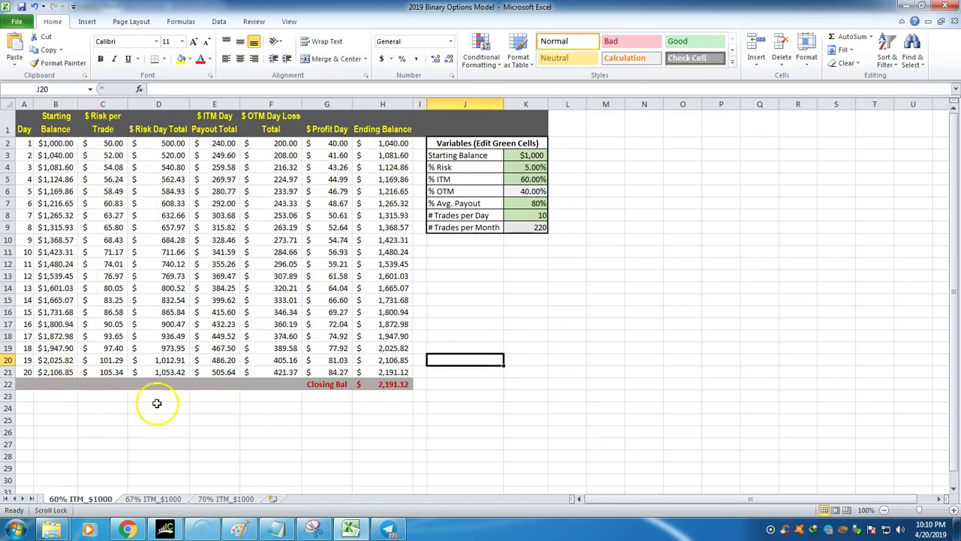
click(530, 156)
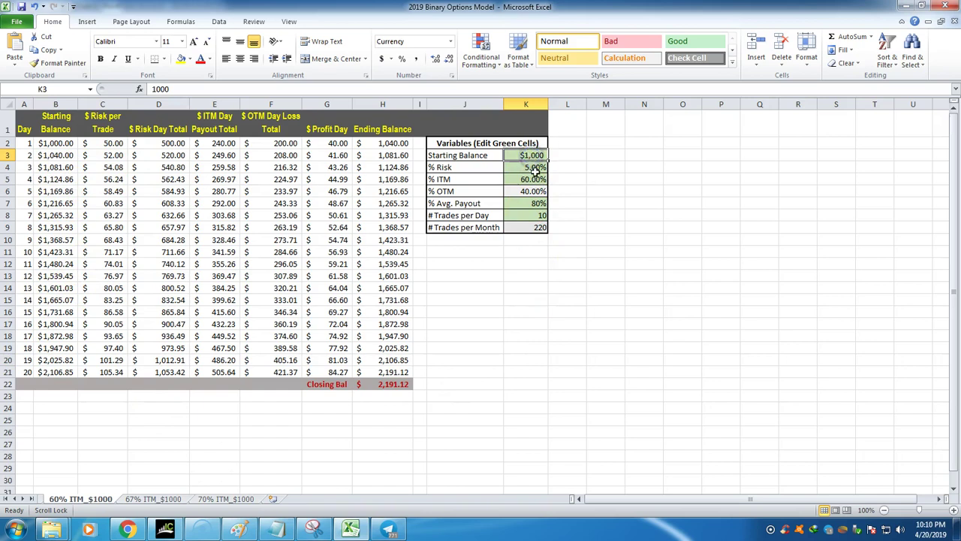
click(533, 180)
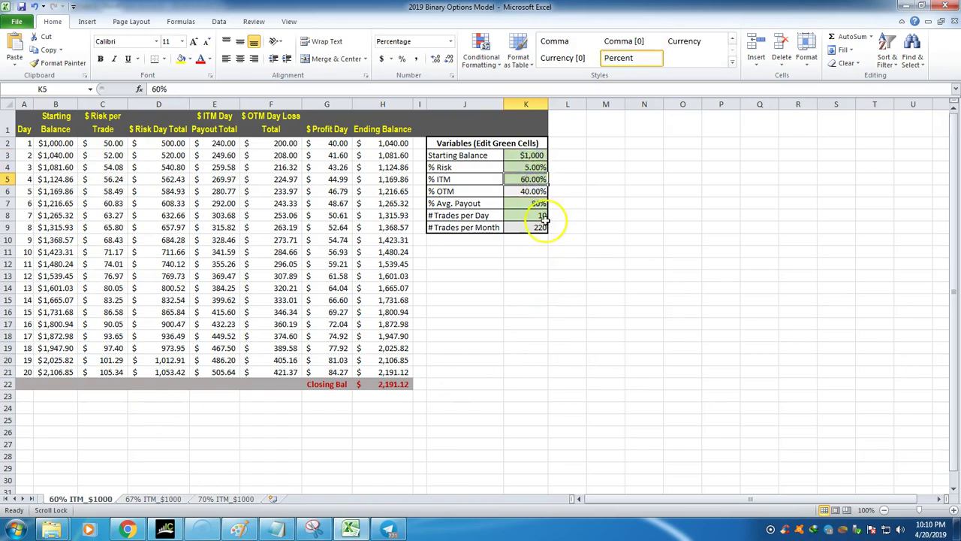
click(535, 203)
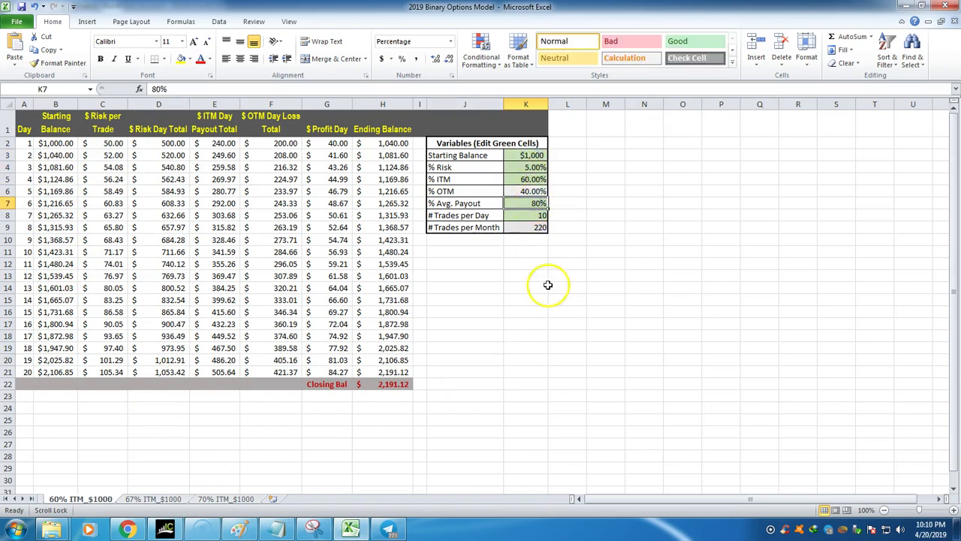
click(539, 216)
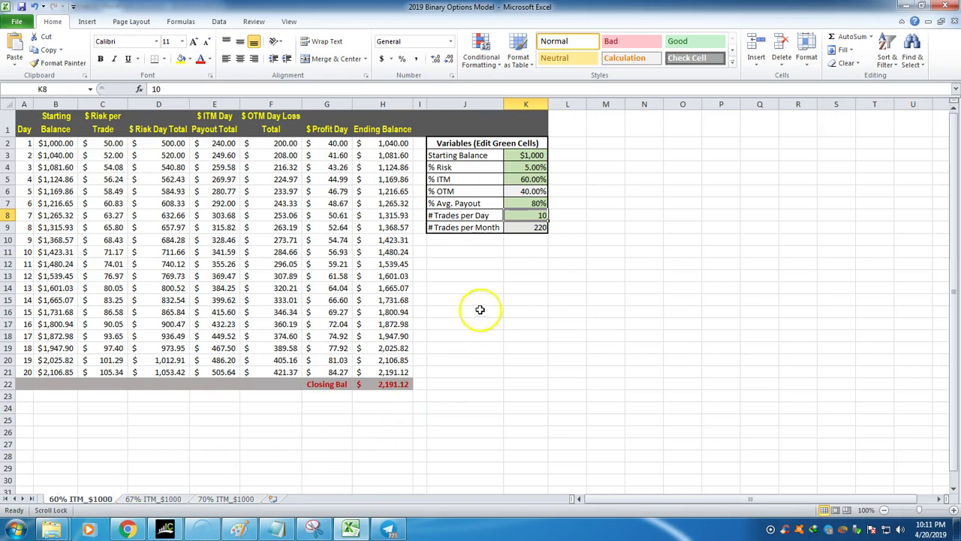
Set the % Risk variable in K4 back to 3%
click(532, 166)
text(3)
click(582, 229)
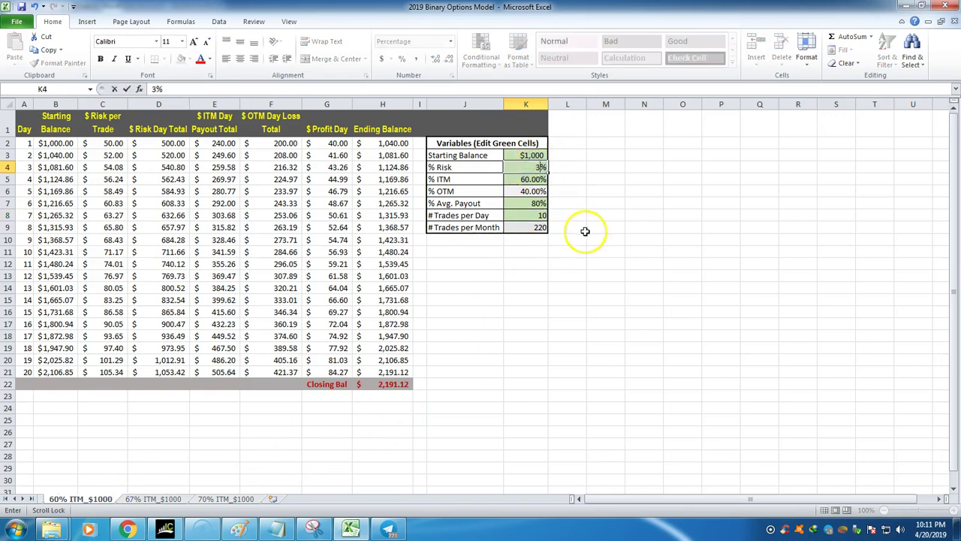
click(538, 326)
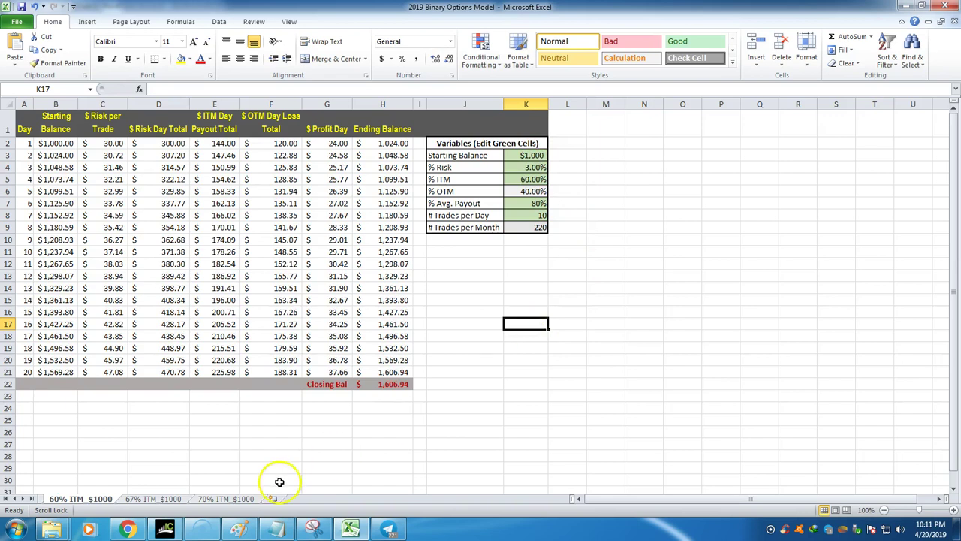
Examine the starting balance, % Risk, % ITM and average payout variables on the 67% ITM_$1000 sheet
click(146, 500)
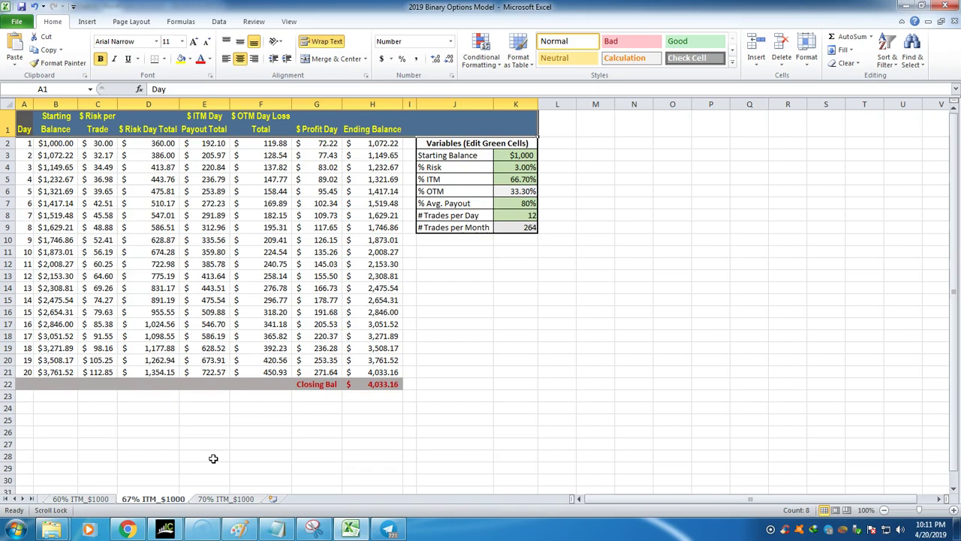
drag(481, 336, 480, 325)
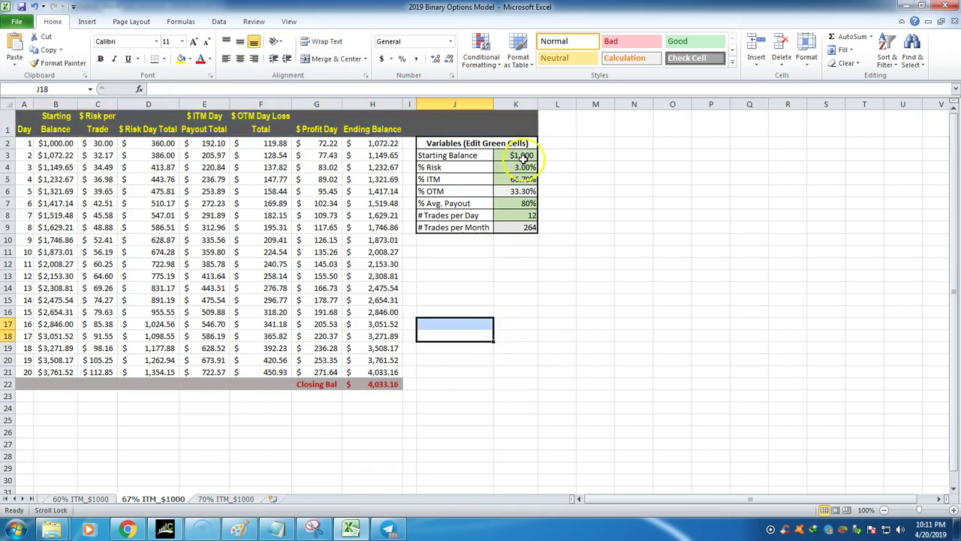
click(522, 155)
click(524, 167)
click(526, 333)
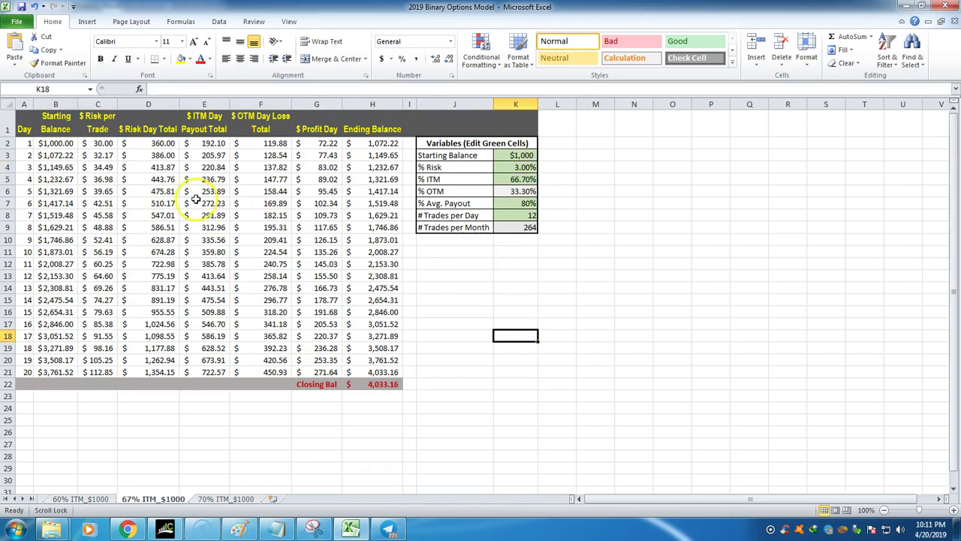
click(524, 180)
click(538, 322)
click(519, 201)
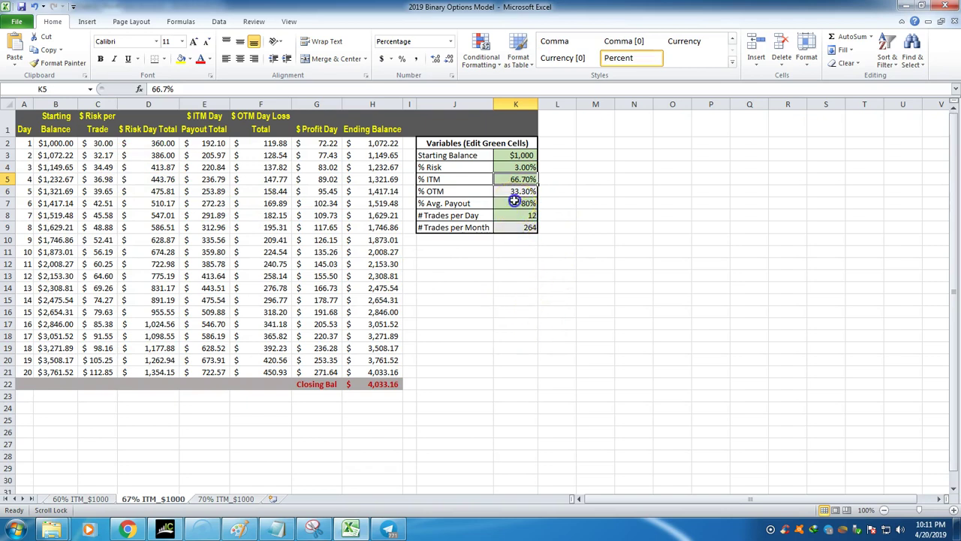
Examine the trades per day, trades per month, starting balance and closing balance cells on the 67% ITM_$1000 sheet
click(527, 216)
click(528, 228)
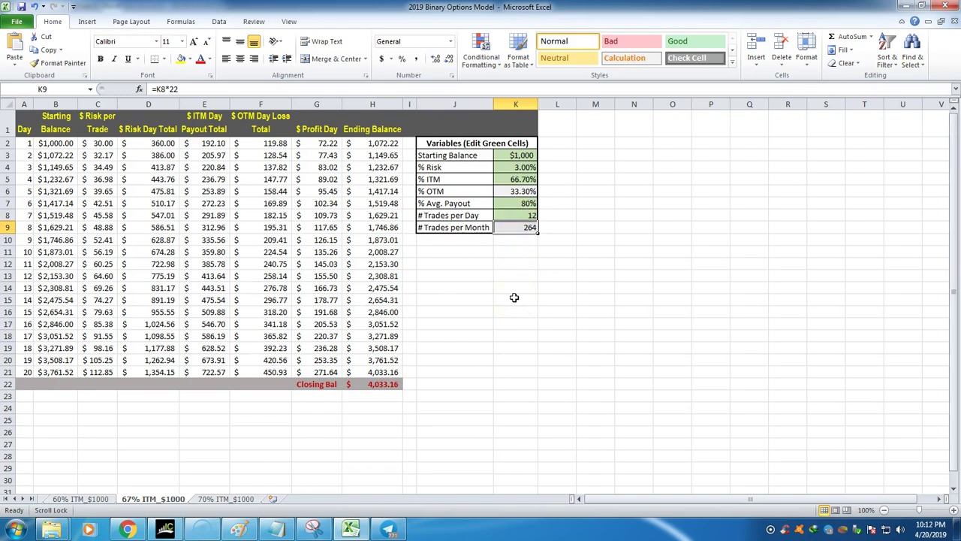
click(524, 155)
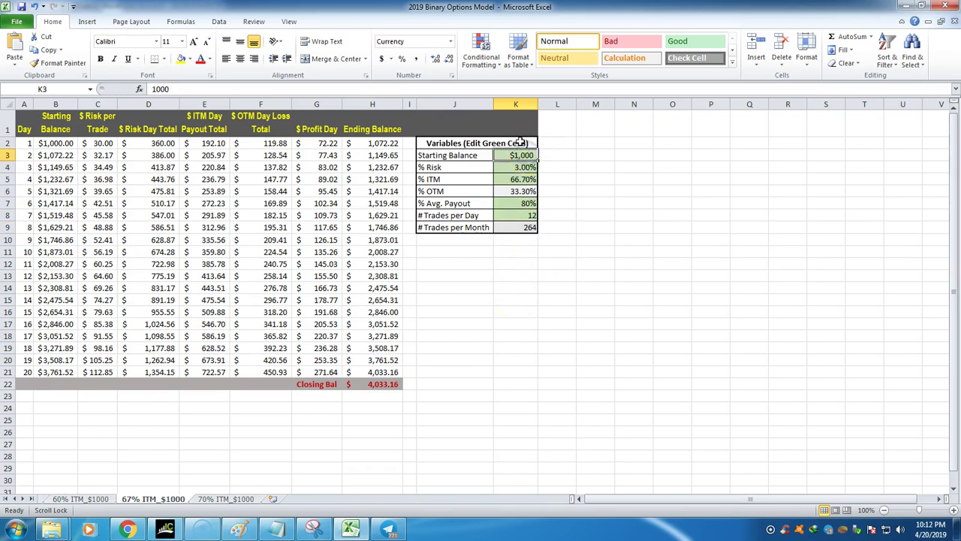
click(383, 387)
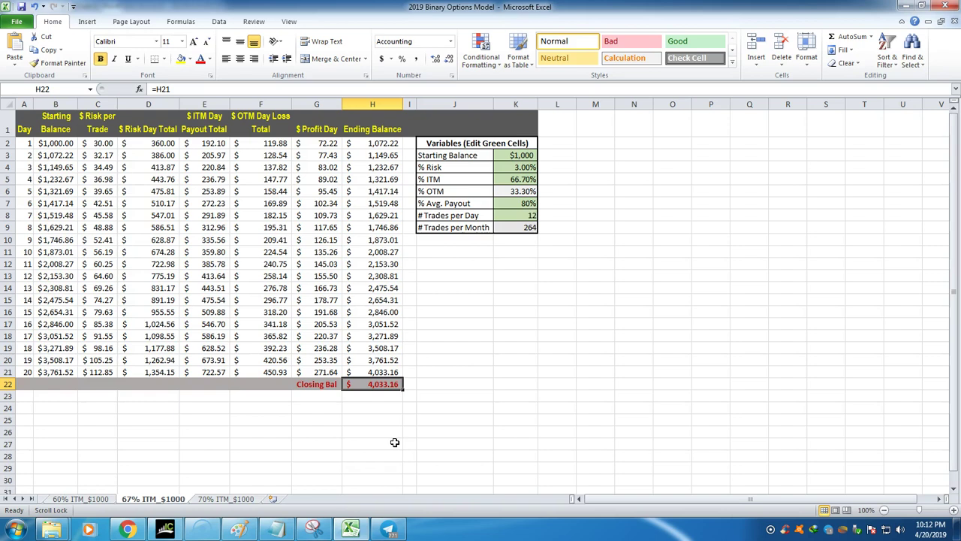
click(410, 419)
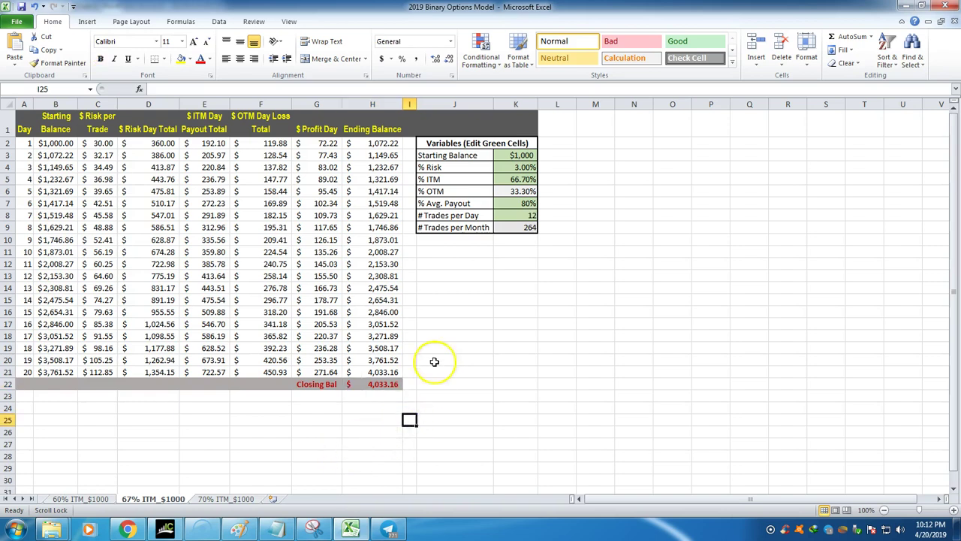
Set the % Risk variable in K4 to 5% on the 67% ITM_$1000 sheet
click(513, 165)
text(5)
click(557, 327)
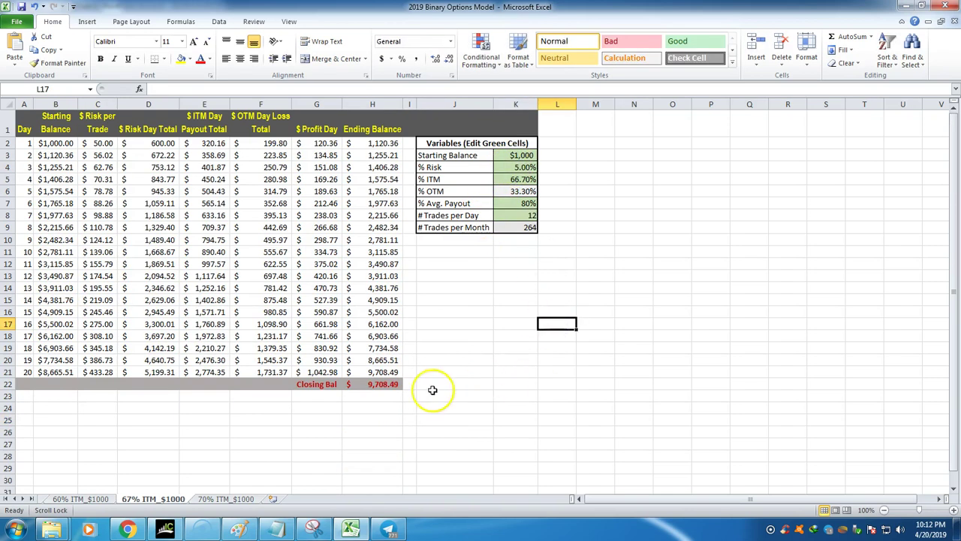
Compare the starting balance and % ITM variables with the month's closing balance in H22
click(523, 156)
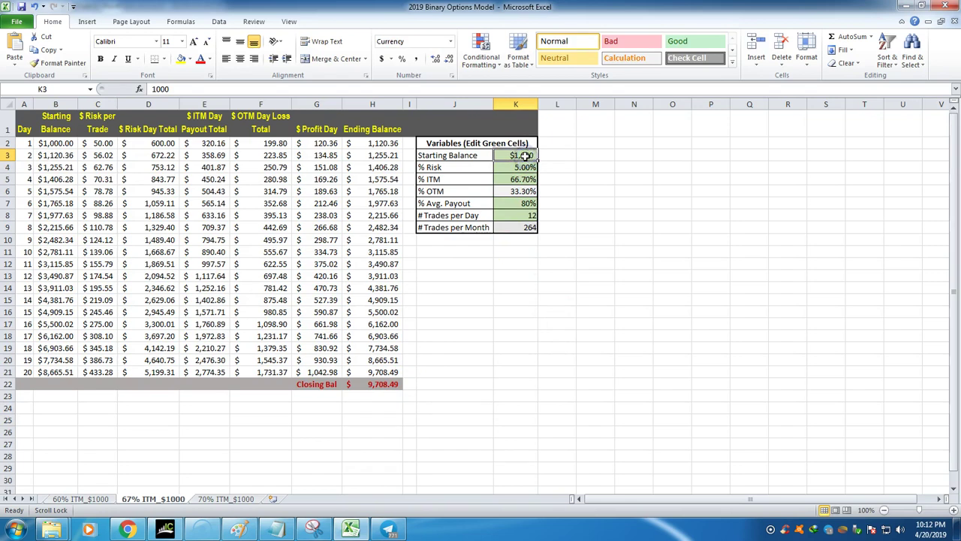
click(523, 179)
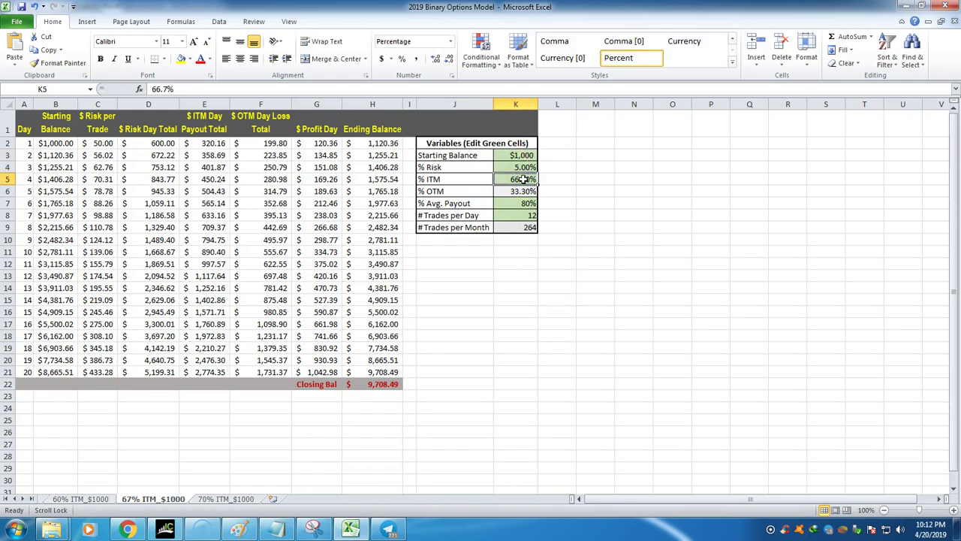
click(379, 384)
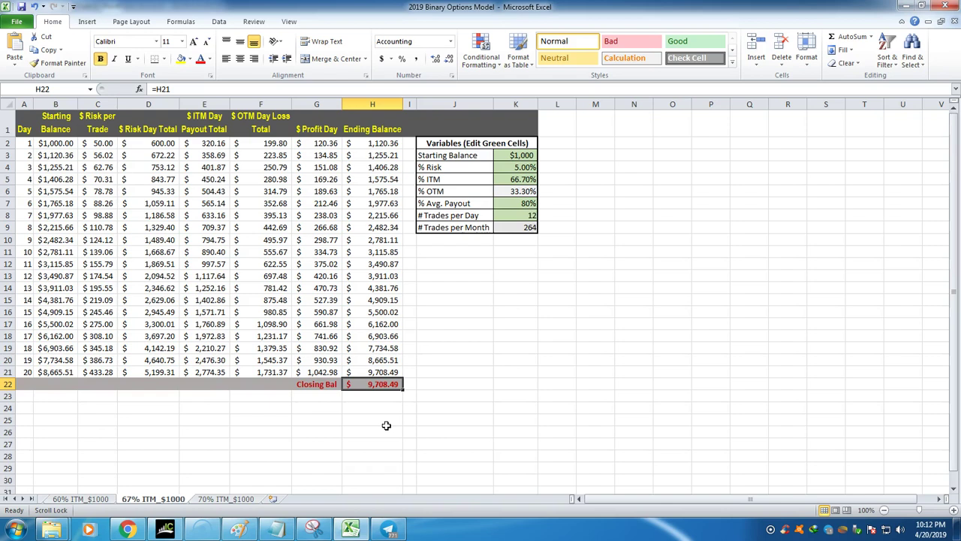
click(523, 154)
click(528, 363)
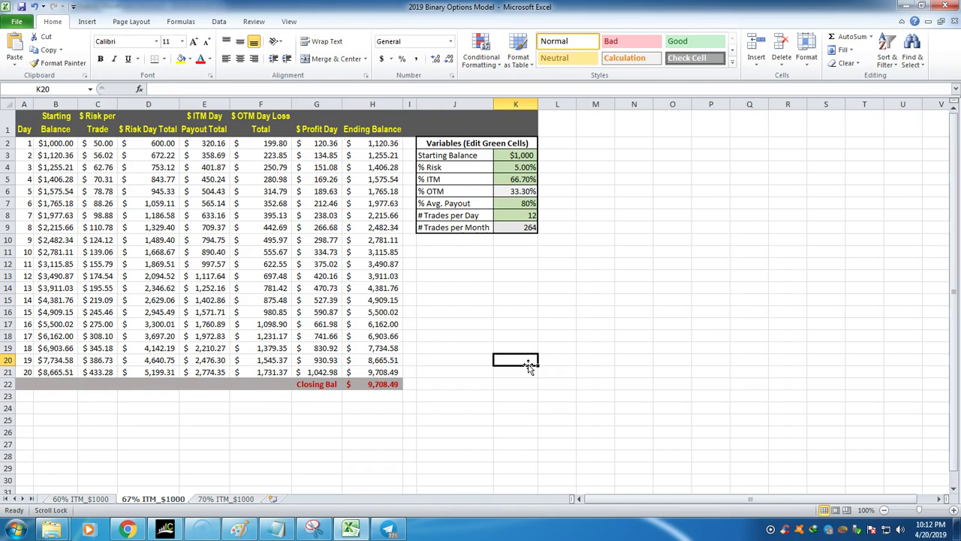
click(526, 178)
click(383, 384)
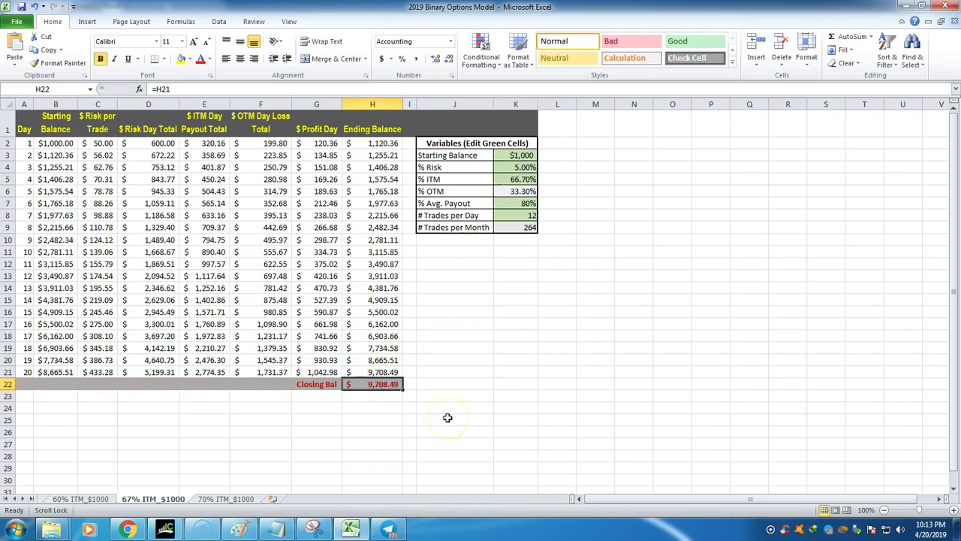
Return the % Risk variable in K4 to 3% and check the closing balance in H22
click(524, 165)
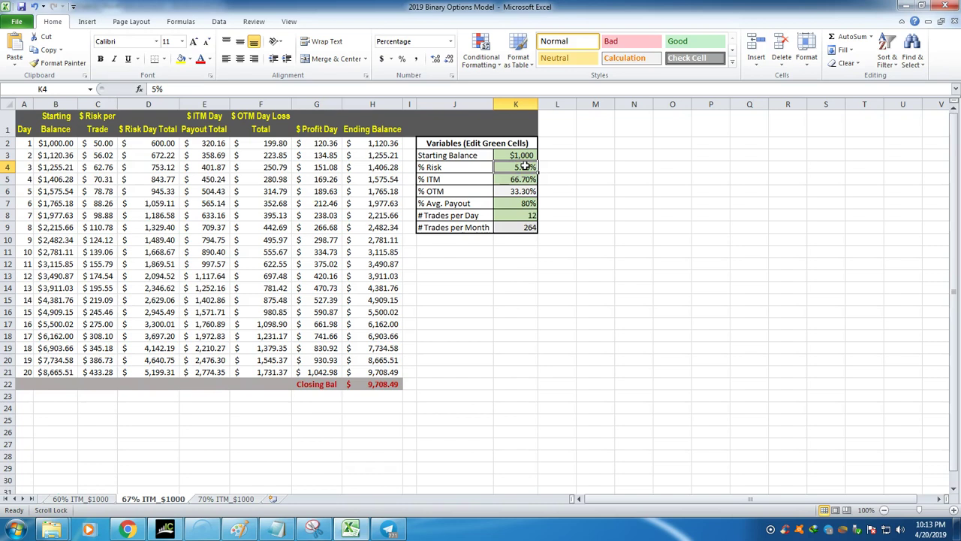
text(3)
click(560, 348)
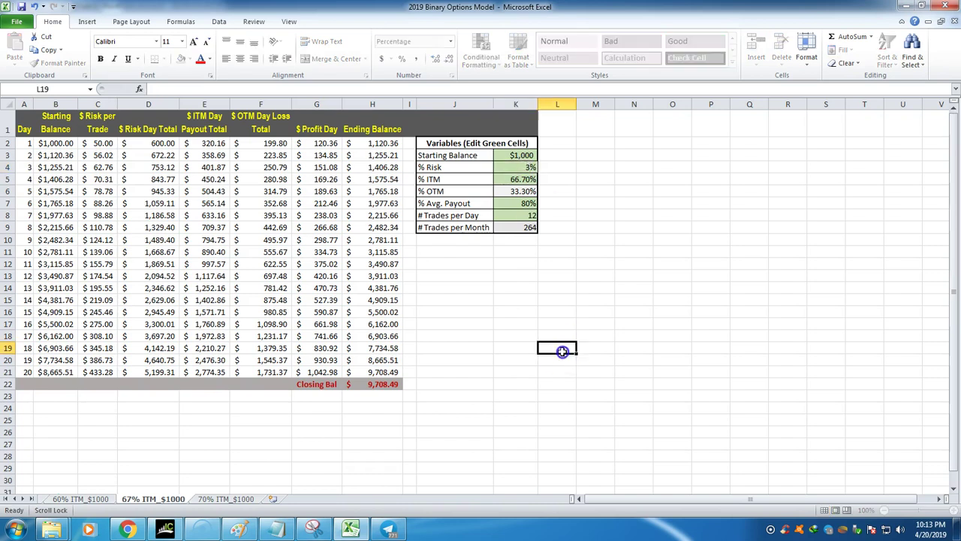
click(386, 385)
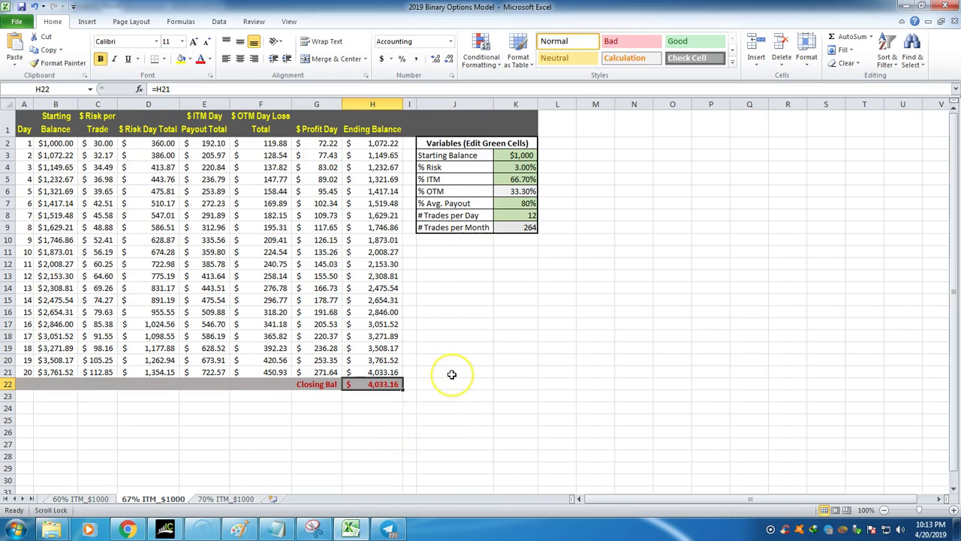
Examine the trades per day, starting balance, % Risk and closing balance on the 70% ITM_$1000 sheet
click(229, 500)
click(468, 300)
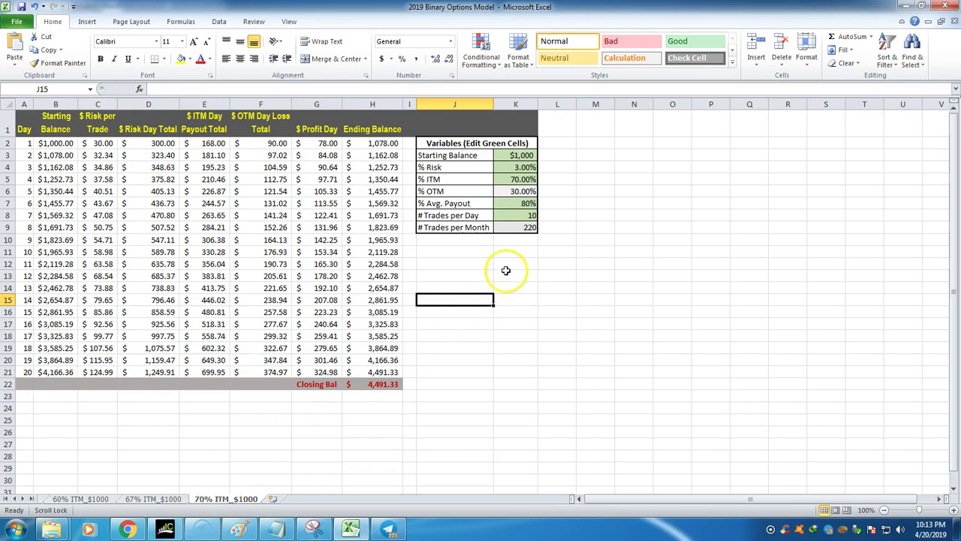
click(531, 214)
click(526, 154)
click(524, 166)
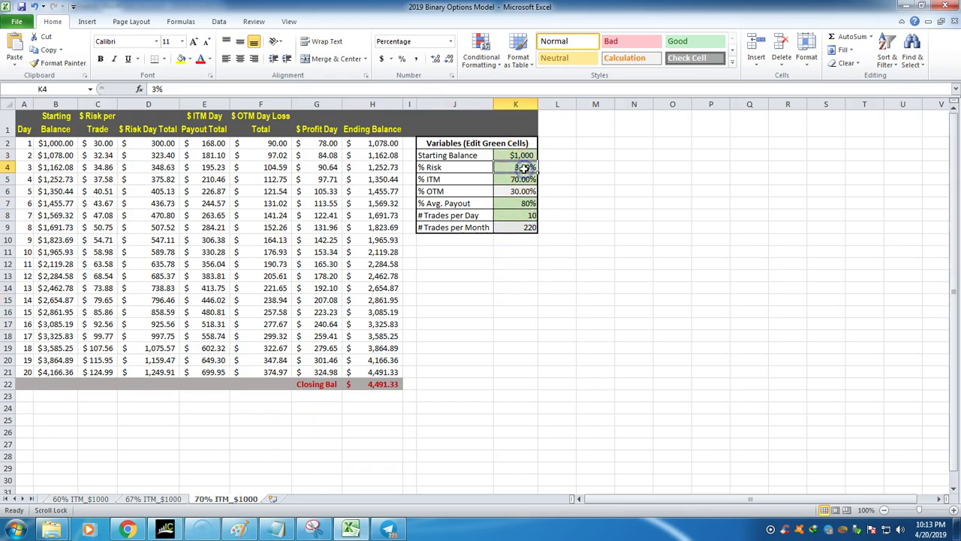
click(525, 215)
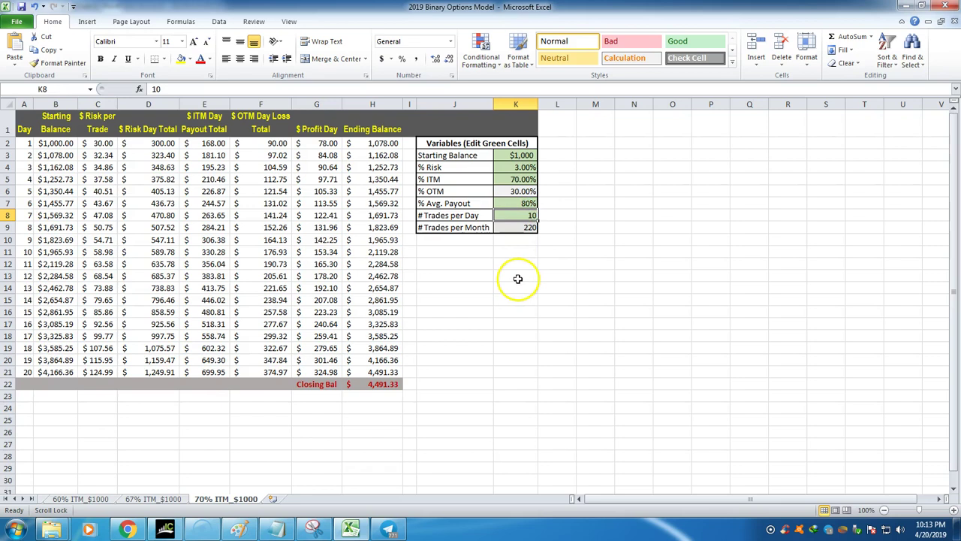
click(381, 385)
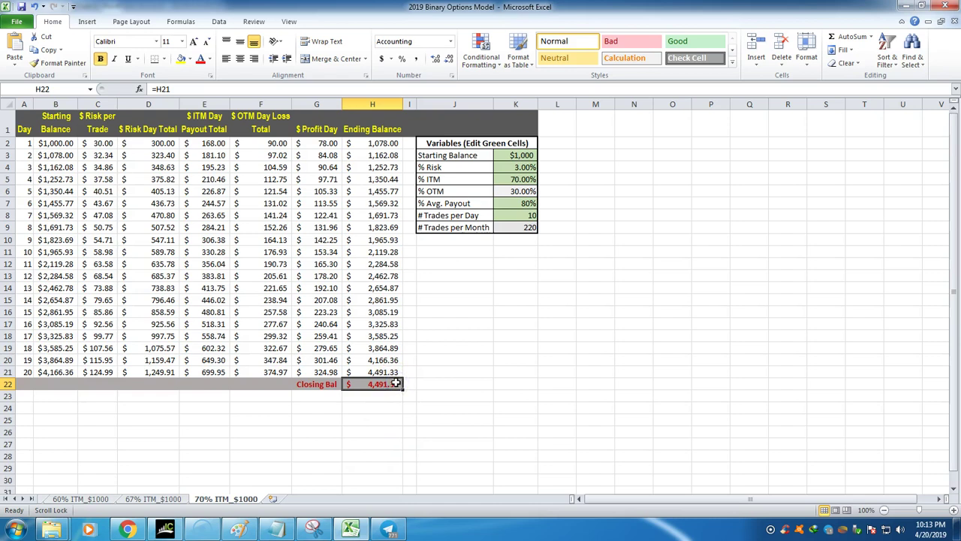
Set the % Risk variable on the 70% ITM_$1000 sheet to 5% and check the starting balance cell
click(518, 169)
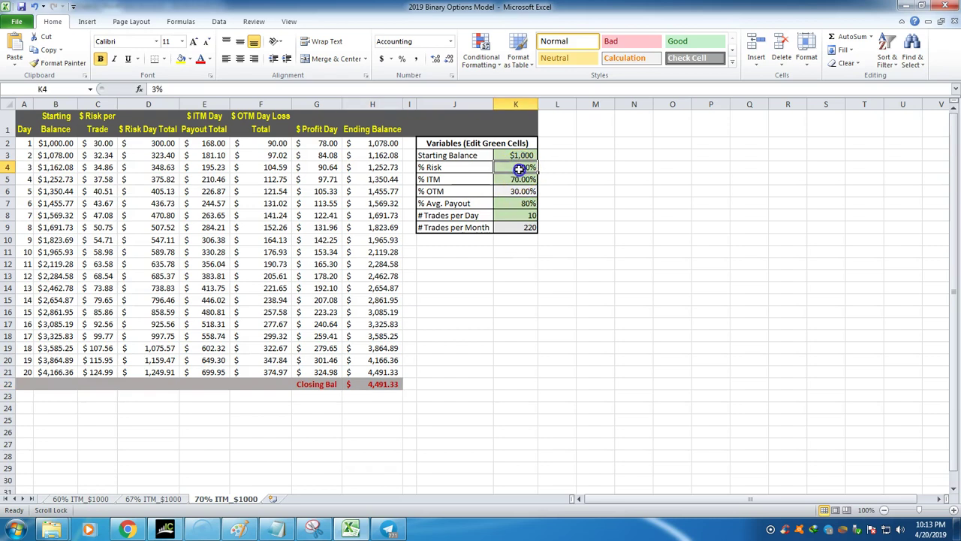
text(5)
click(539, 339)
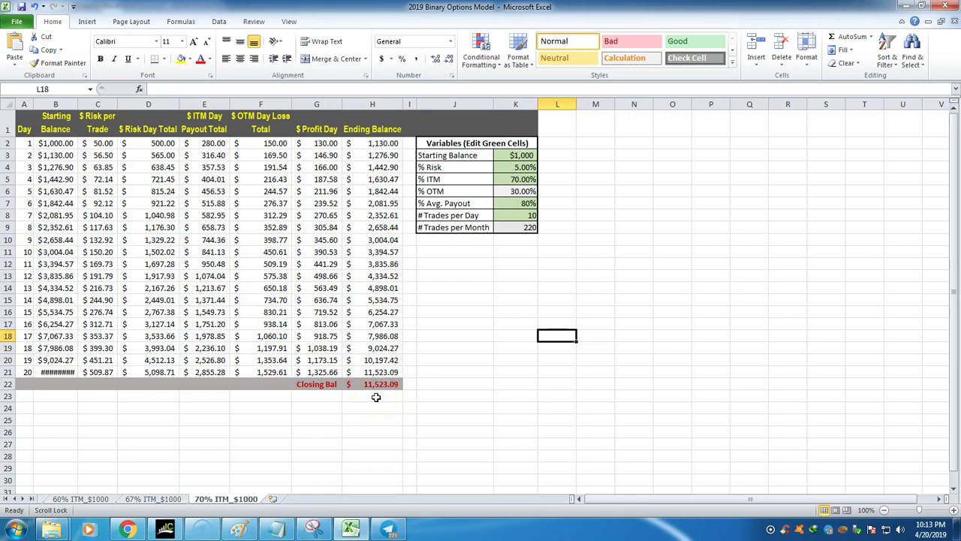
click(527, 154)
click(503, 298)
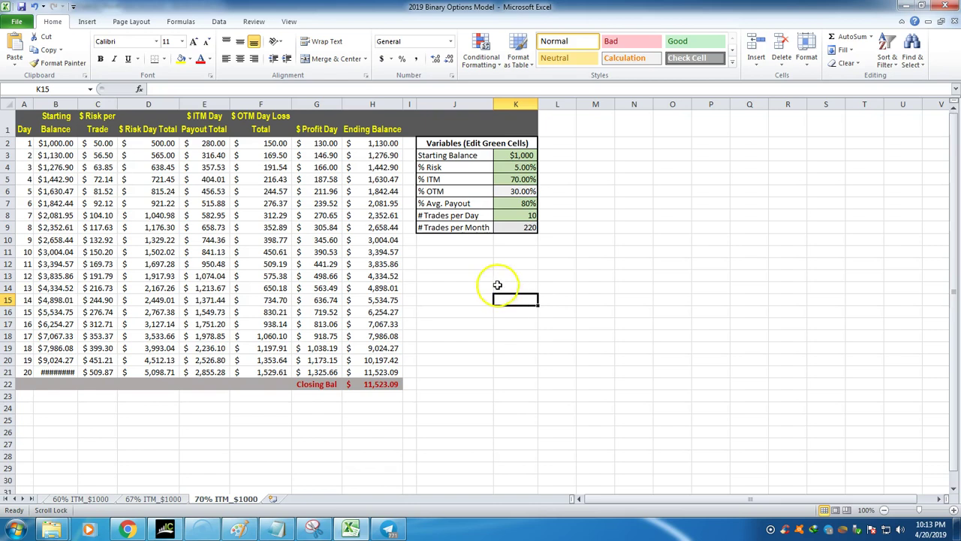
Set the starting balance in K3 on the 70% ITM_$1000 sheet to $250
click(520, 154)
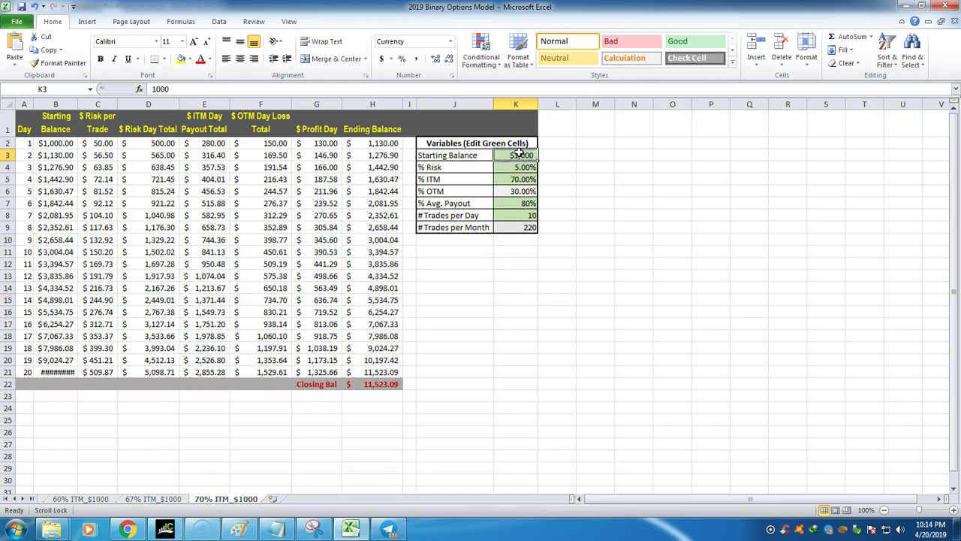
text(250)
click(563, 307)
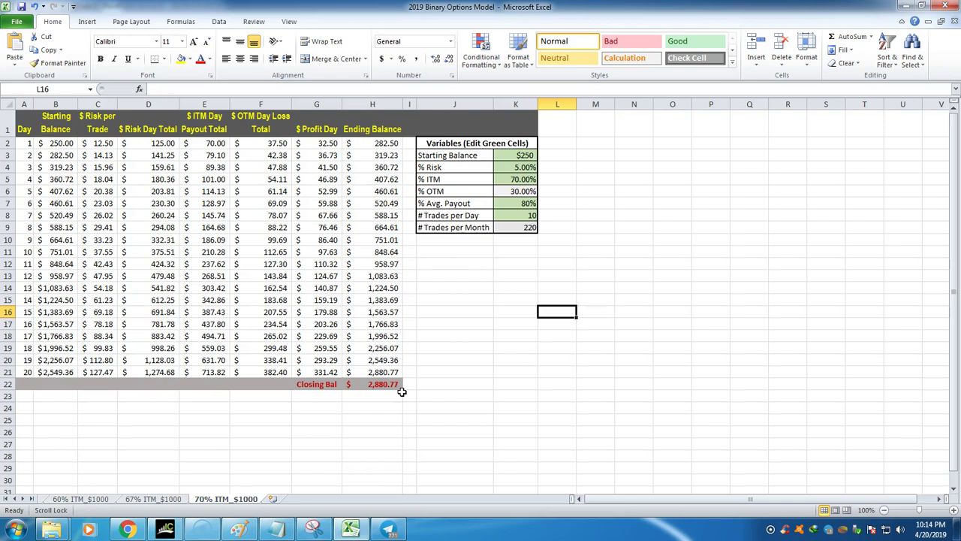
Change the starting balance in K3 on the 70% ITM_$1000 sheet to $500
click(532, 154)
text(500)
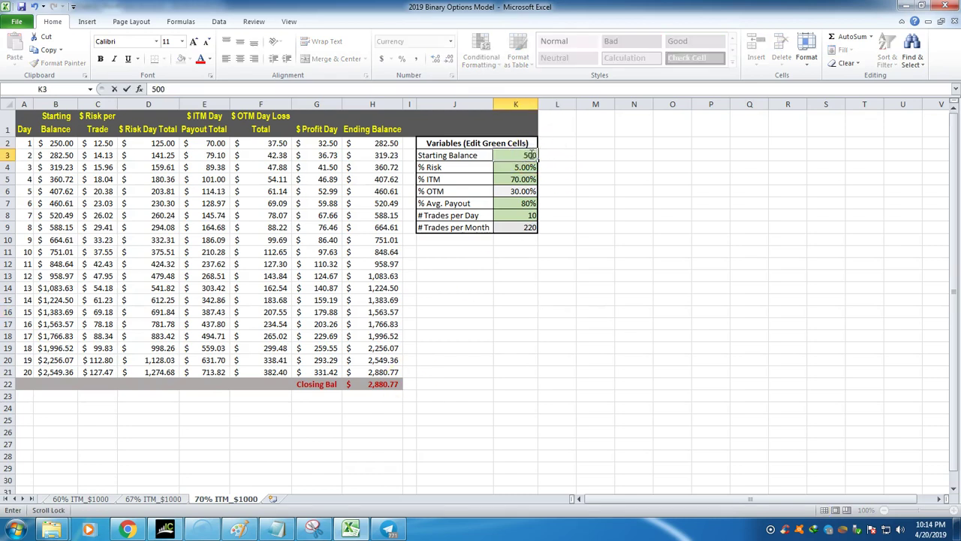
click(556, 396)
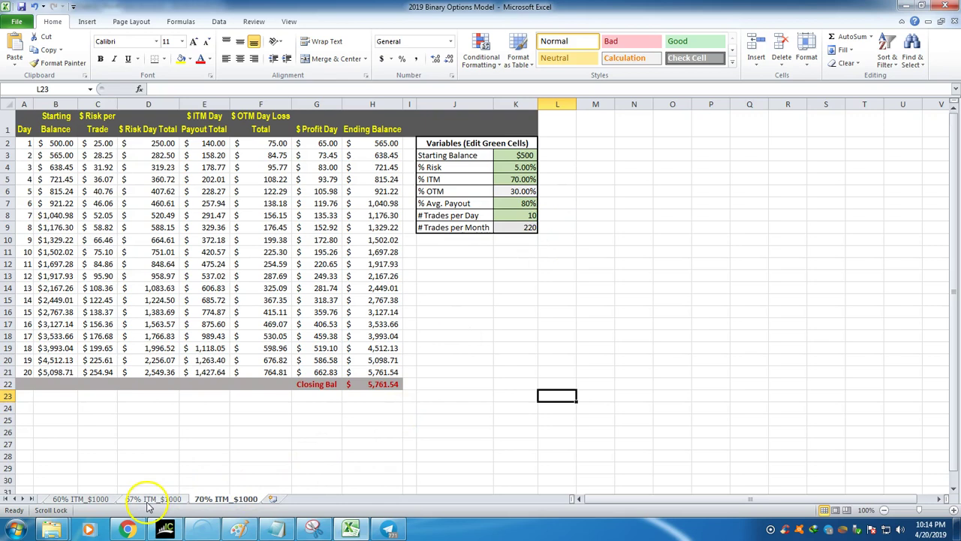
Set the starting balance in K3 on the 60% ITM_$1000 sheet to $500
click(79, 498)
click(547, 156)
text(500)
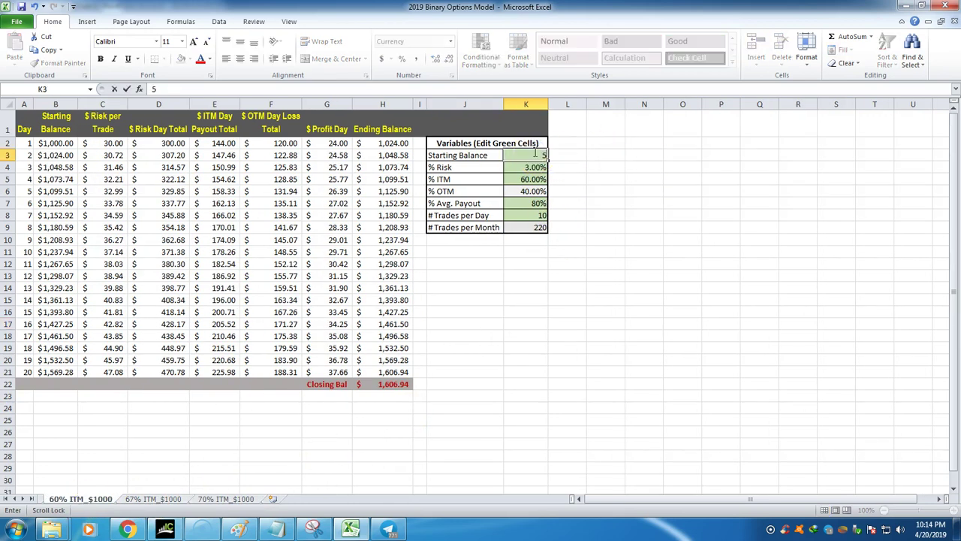
click(565, 297)
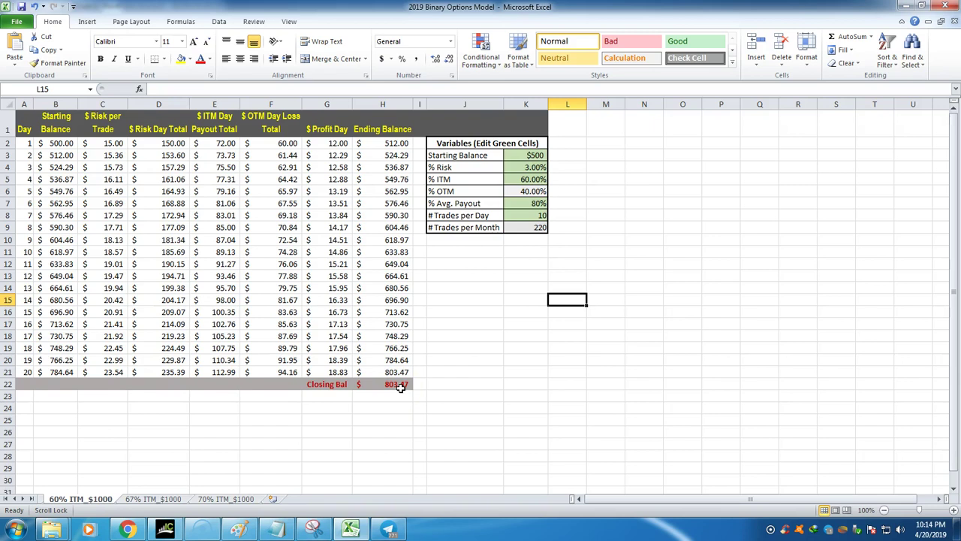
click(480, 339)
Set the % Risk variable in K4 on the 60% ITM_$1000 sheet to 5%
click(535, 166)
text(5)
click(605, 371)
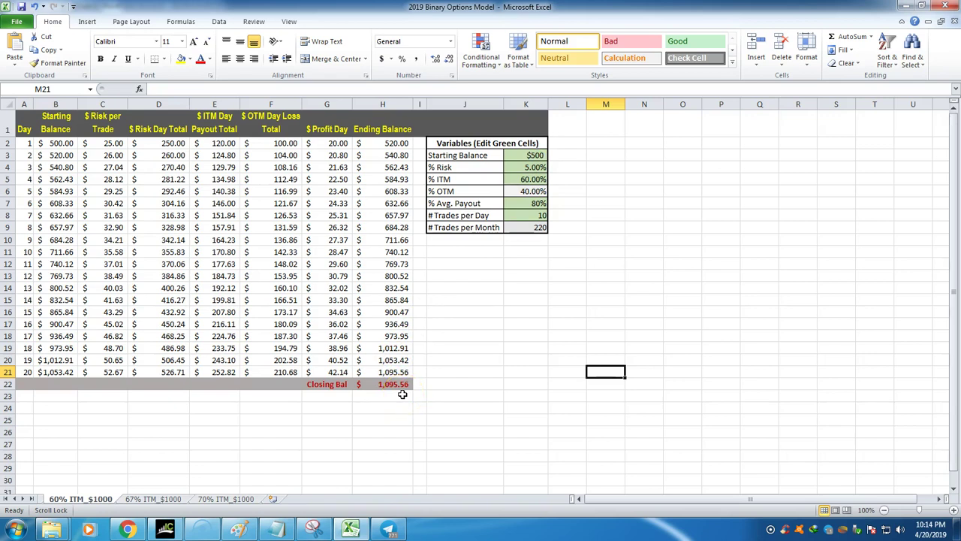
Set the starting balance on the 60% ITM_$1000 sheet to $250, and check the % Risk and day 1 risk per trade cells
click(529, 155)
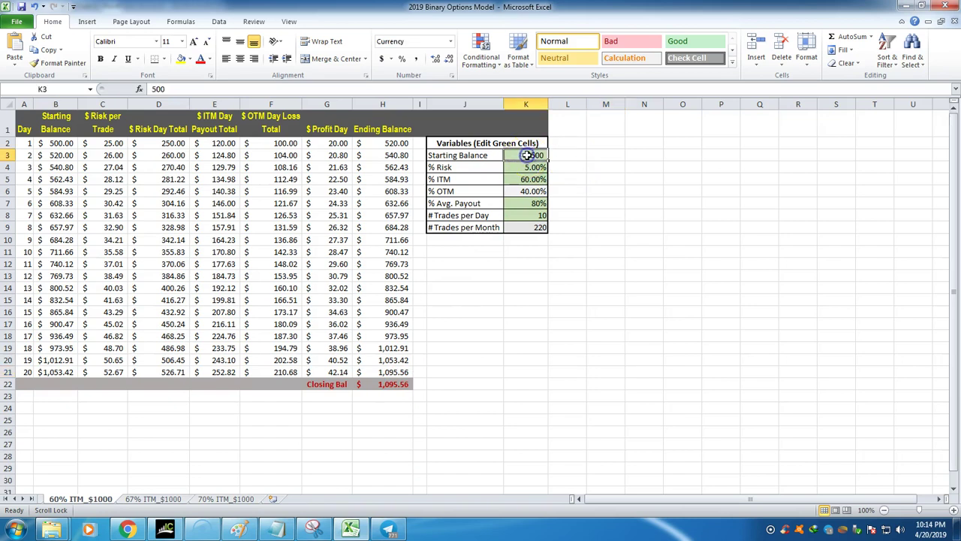
text(250)
click(490, 347)
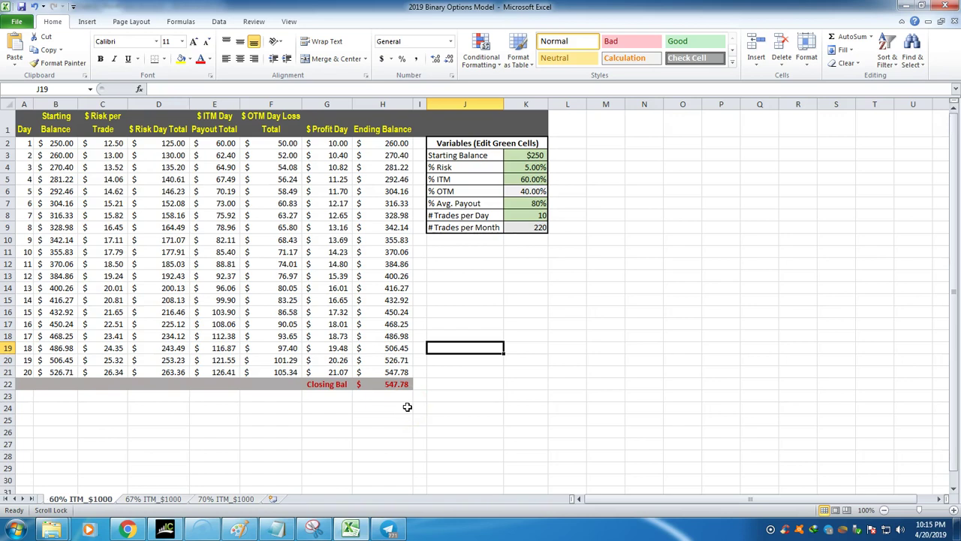
click(527, 383)
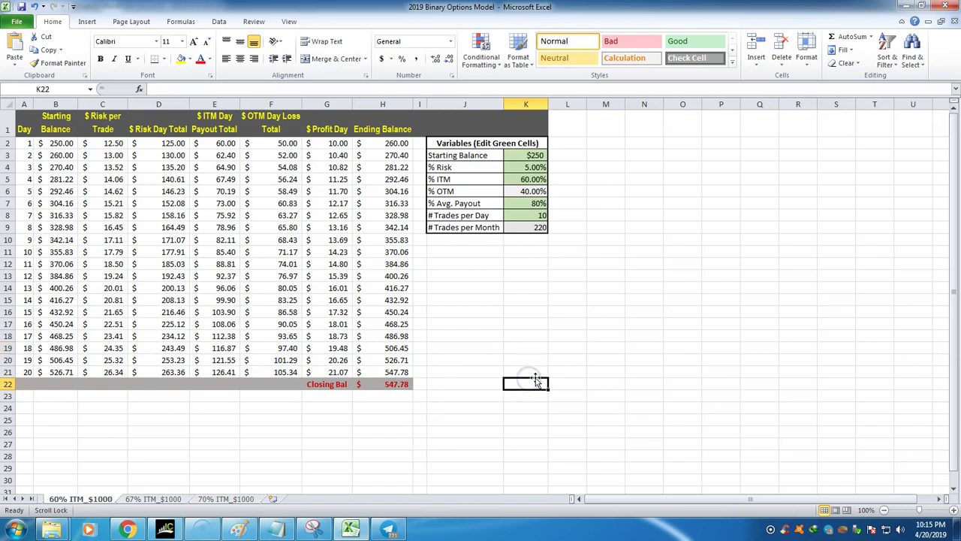
click(530, 167)
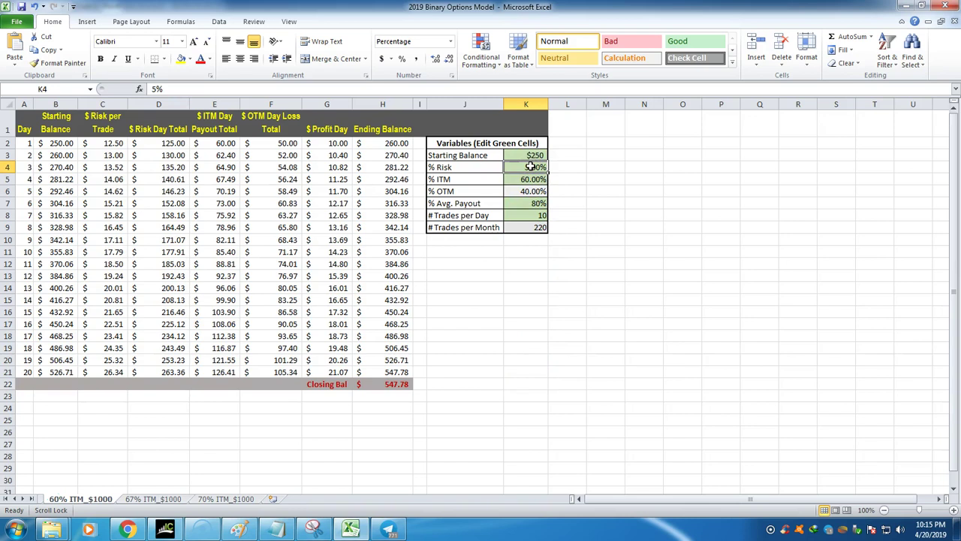
click(102, 146)
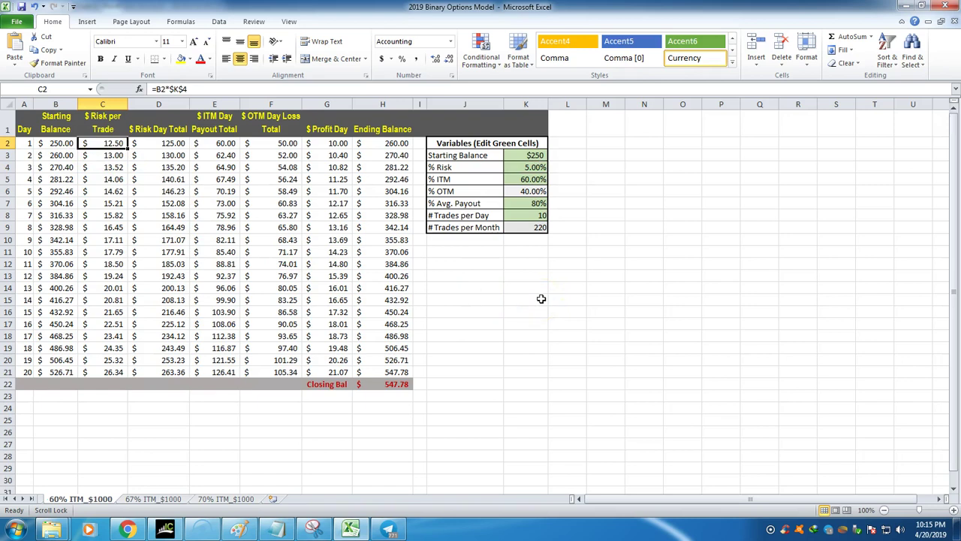
Set the starting balance in K3 on the 67% ITM_$1000 sheet to $250
click(149, 500)
click(516, 155)
text(250)
click(557, 251)
Set the % Risk variable on the 67% ITM_$1000 sheet to 5% and check the day 1 risk per trade in C2
click(526, 166)
text(5)
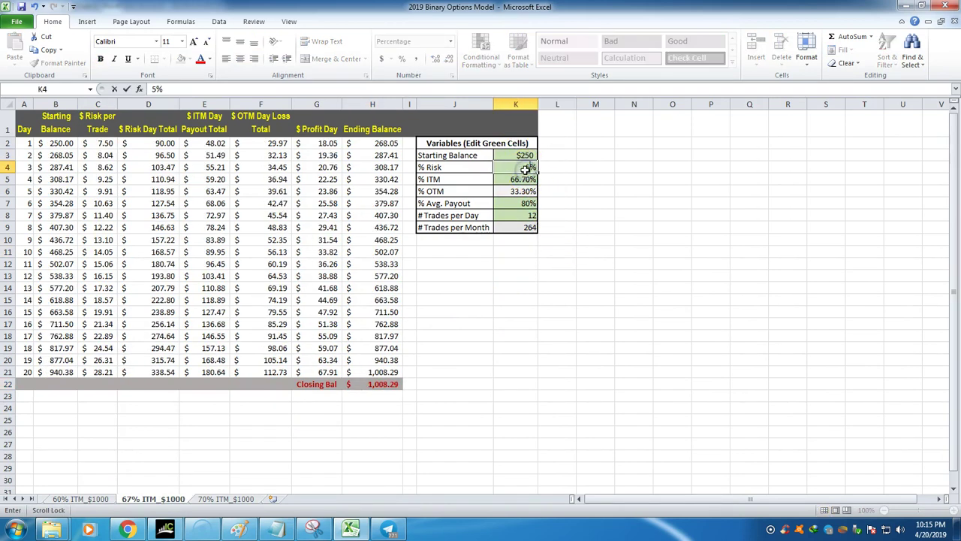
click(538, 290)
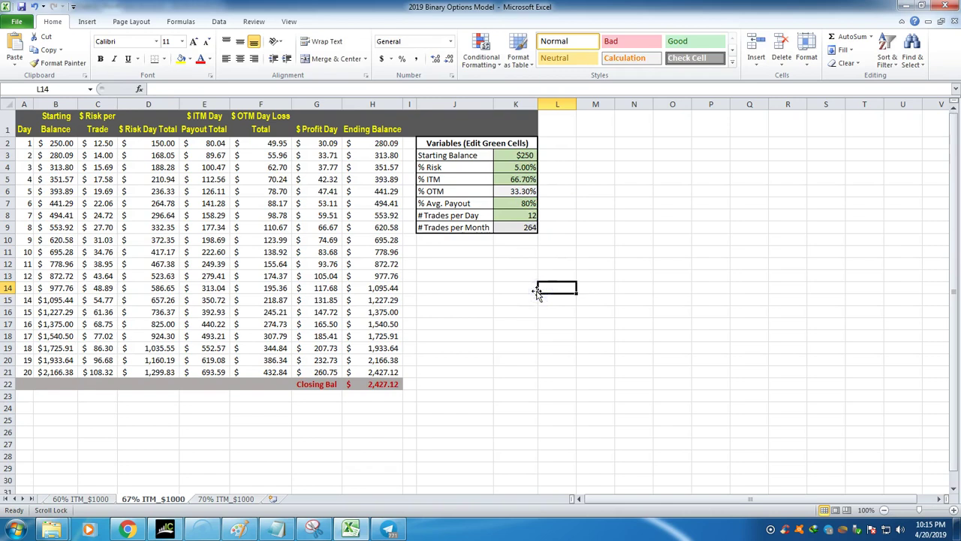
click(98, 144)
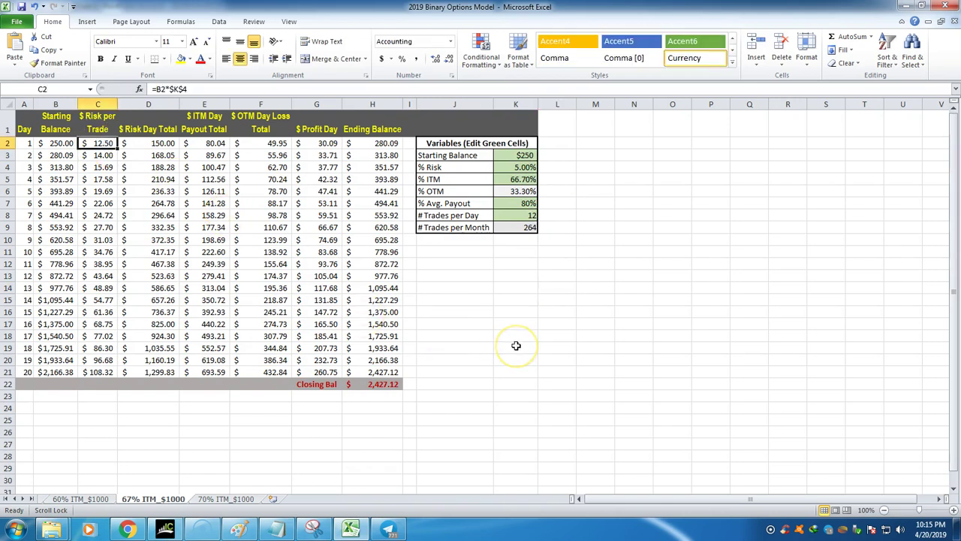
Check the closing balance in H22 and the # Trades per Day variable on the 67% ITM_$1000 sheet
click(383, 385)
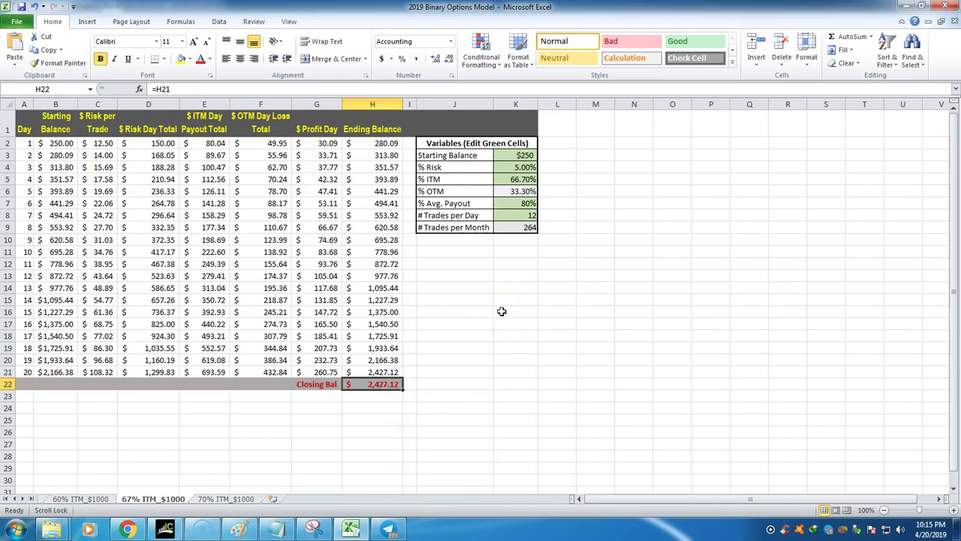
click(518, 215)
click(398, 382)
click(240, 410)
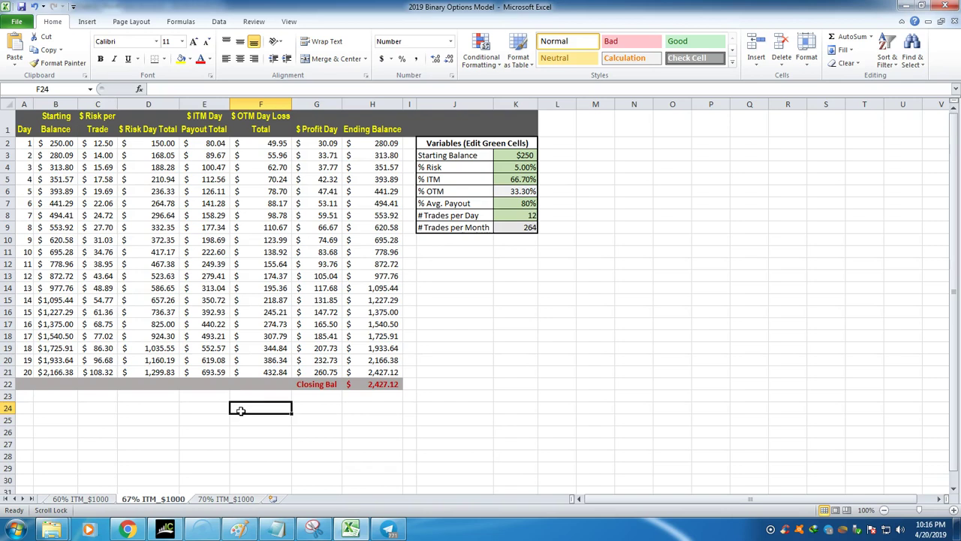
Compare the closing balances on the 60%, 67% and 70% ITM_$1000 sheets
click(82, 497)
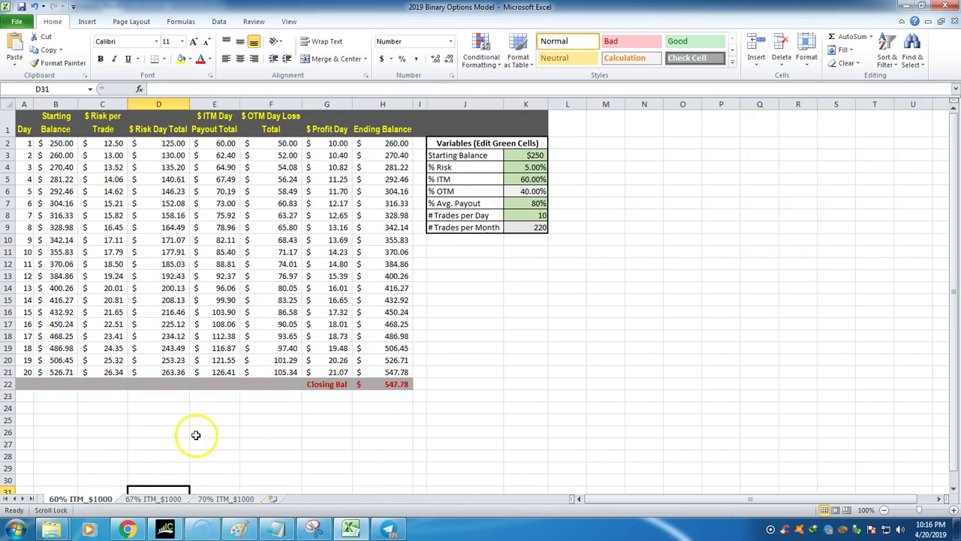
click(147, 499)
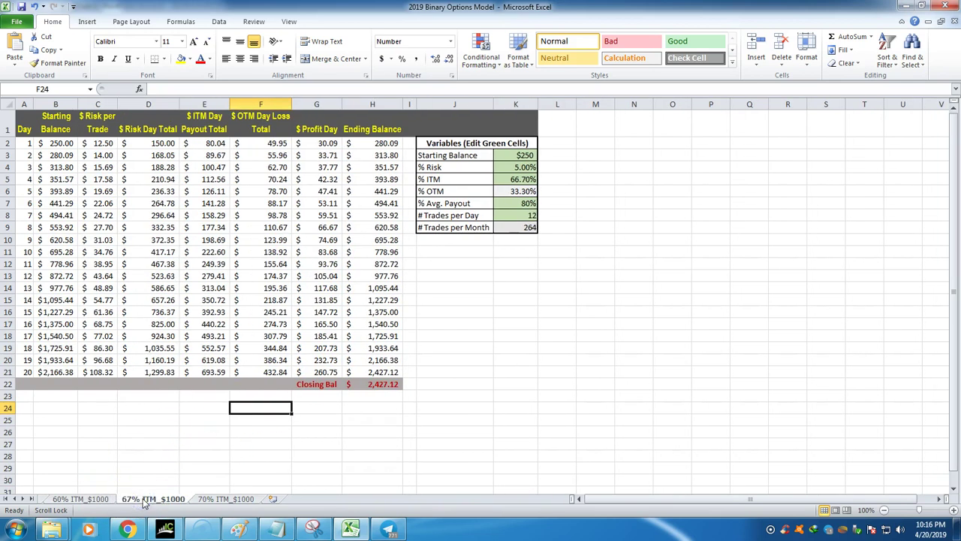
click(222, 499)
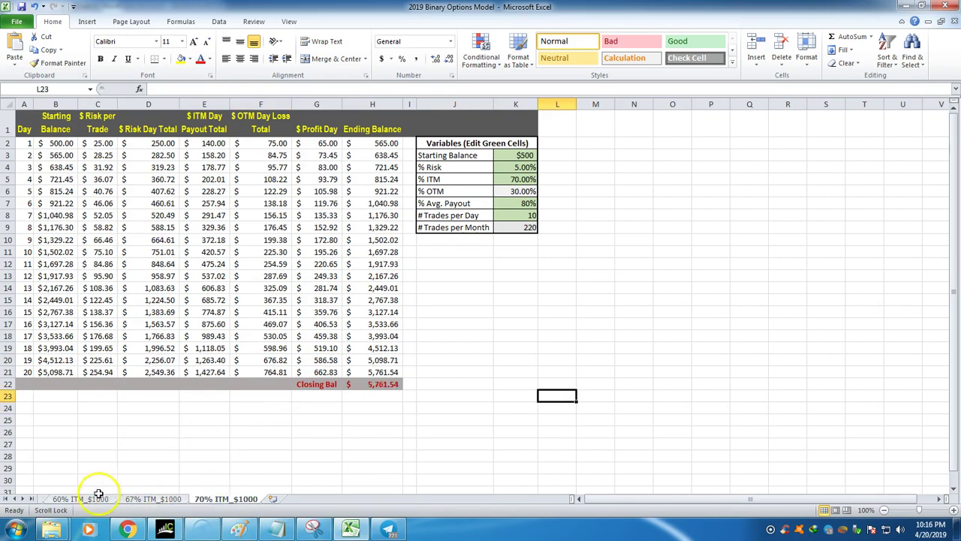
click(94, 497)
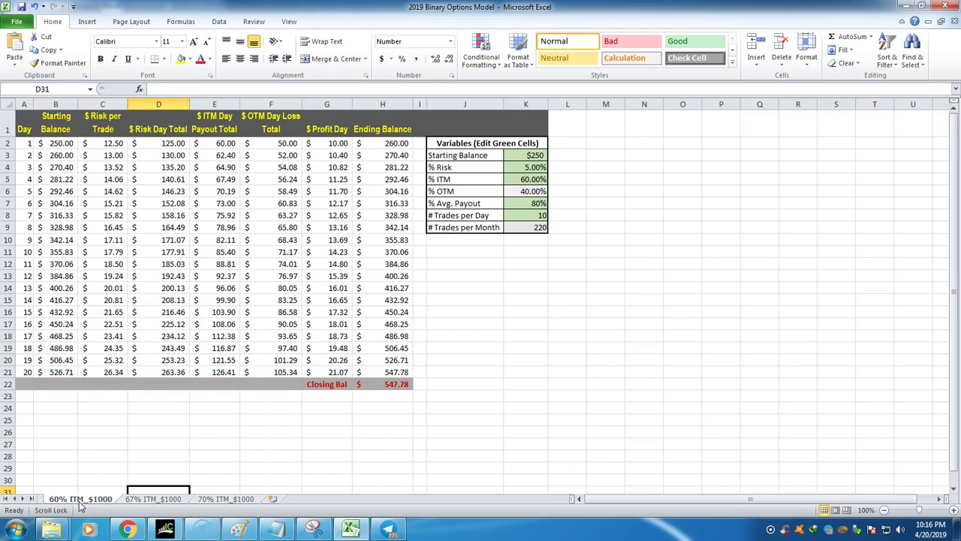
Switch to Paint to review the 5 Keys to Succeeding in Binary Options list, and return to the Excel model
click(247, 529)
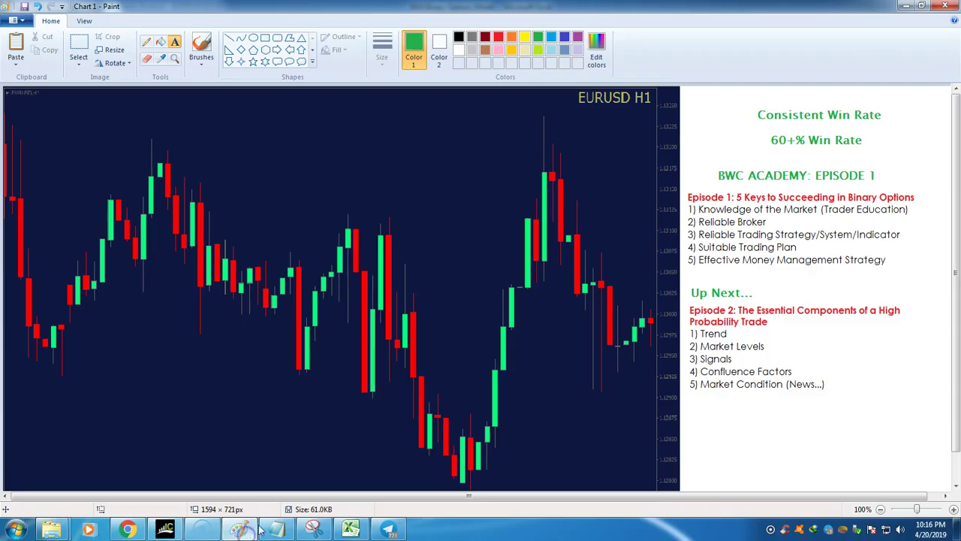
click(778, 225)
click(743, 249)
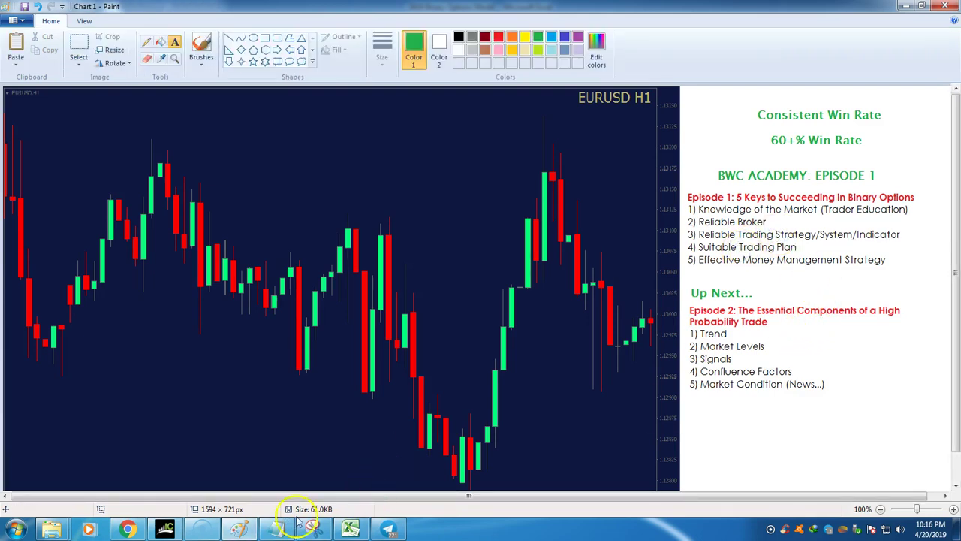
click(359, 530)
click(577, 312)
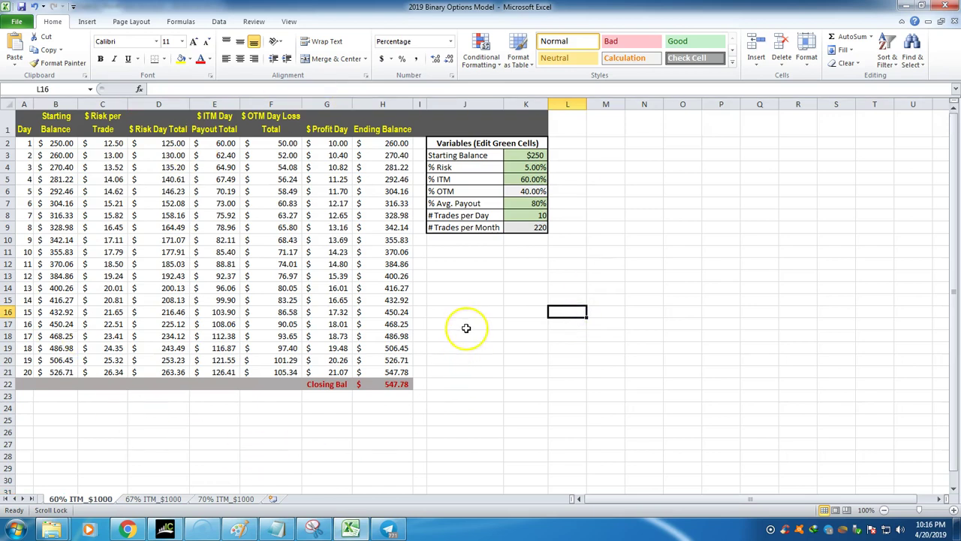
Set the % Risk variable in K4 on the 70% ITM_$1000 sheet to 3%
click(147, 499)
click(499, 300)
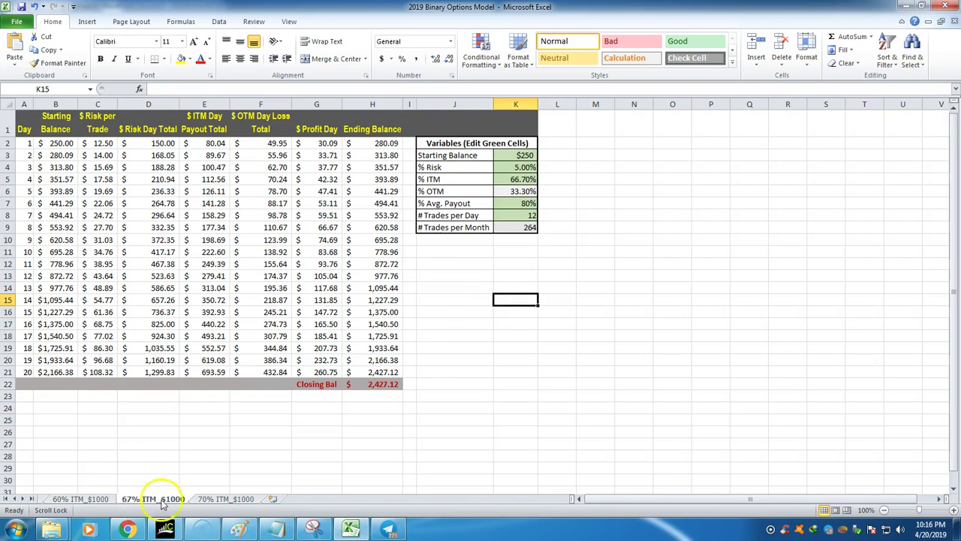
click(207, 499)
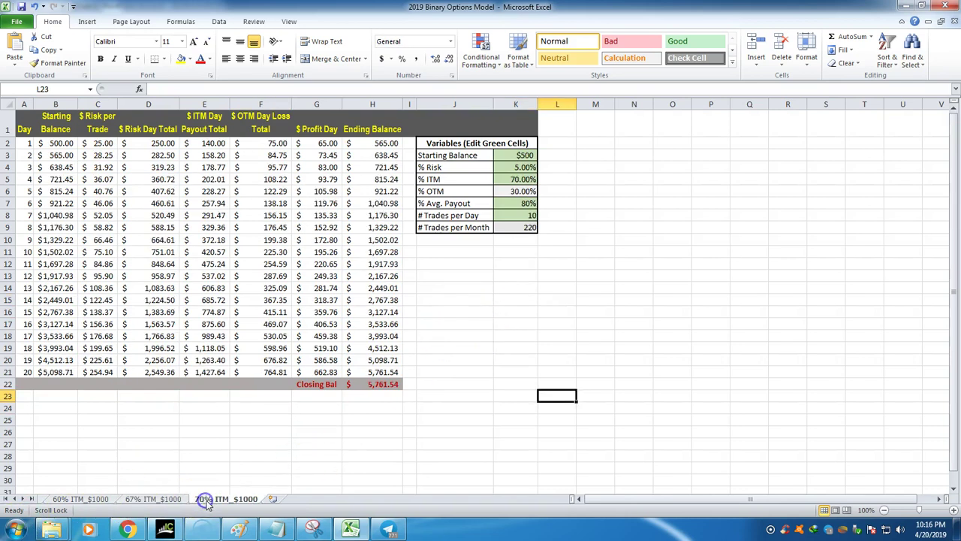
click(520, 166)
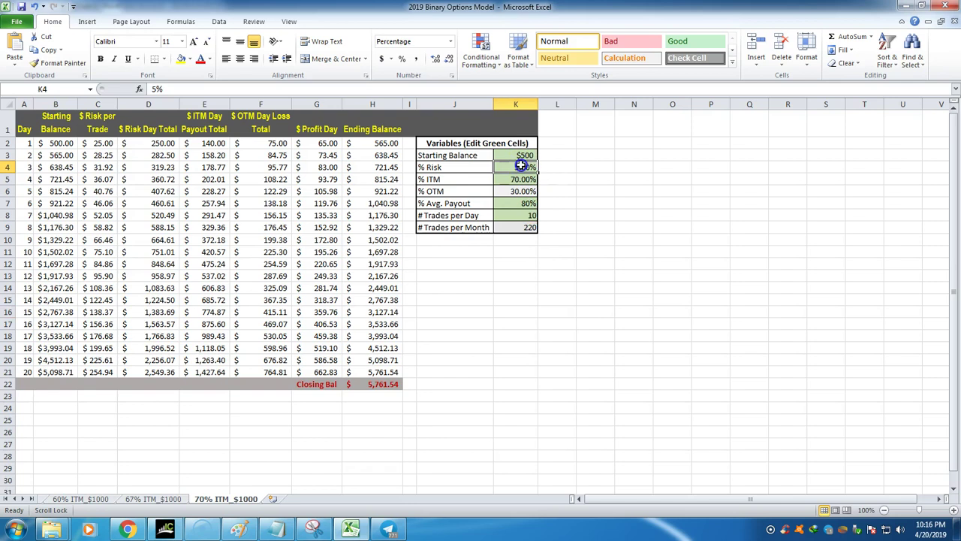
text(3)
click(495, 359)
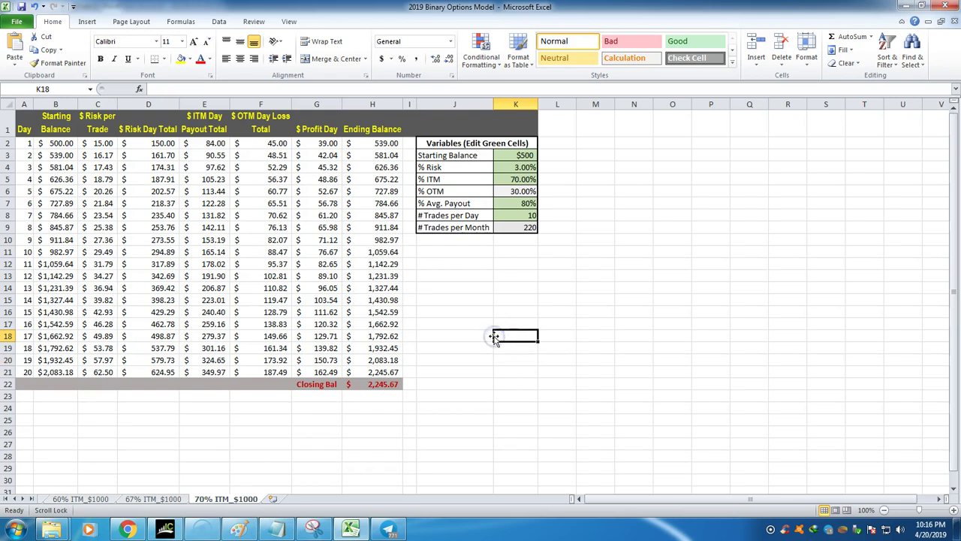
Check the starting balance, # Trades per Day and % Avg. Payout variables on the 70% ITM_$1000 sheet
click(520, 154)
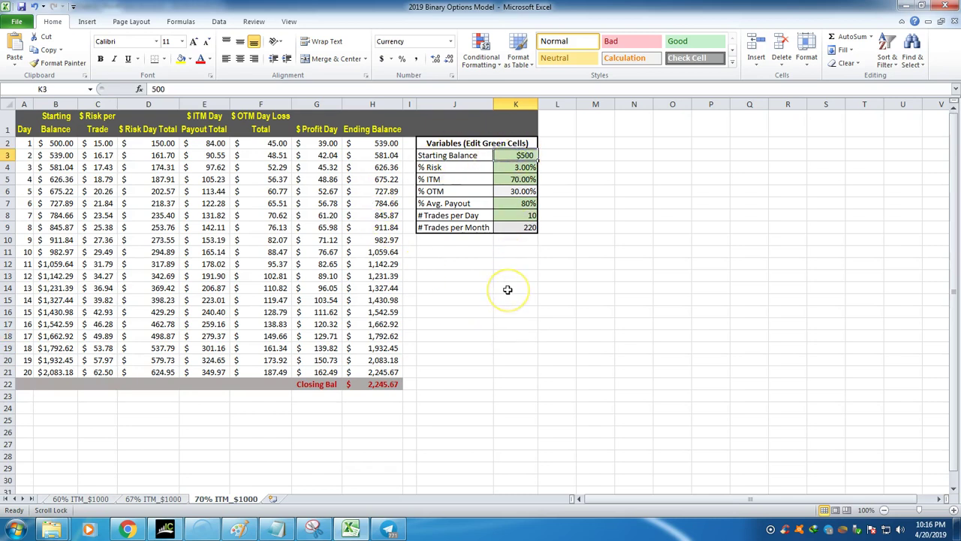
click(530, 215)
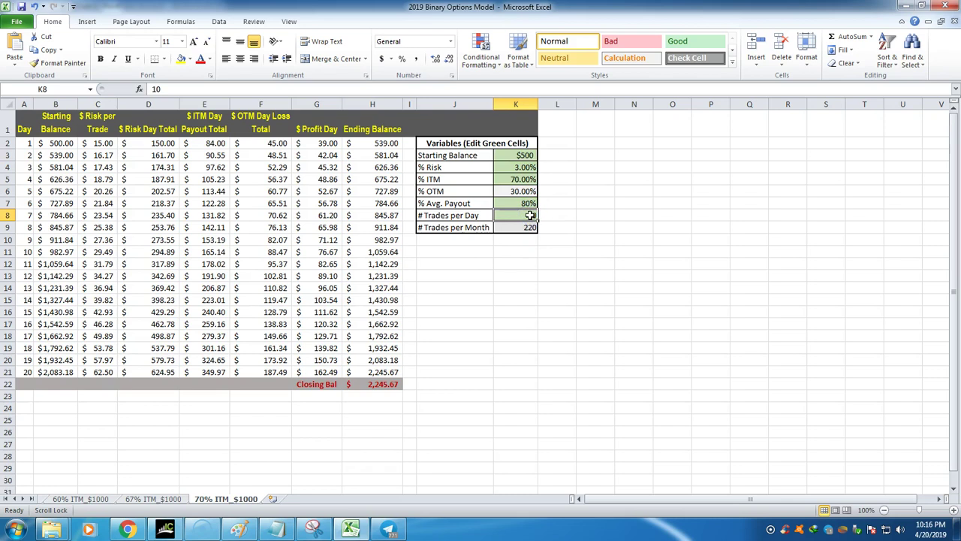
click(530, 203)
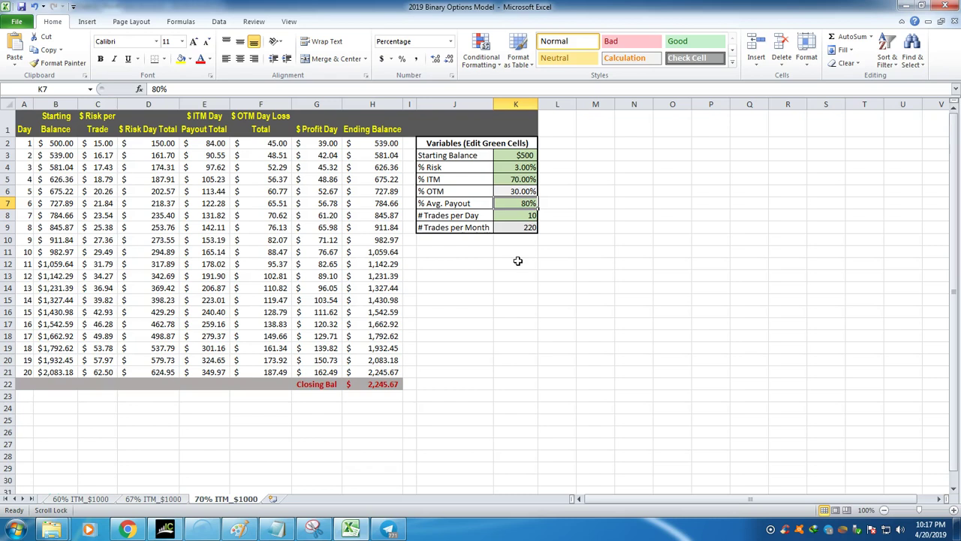
Try a % Avg. Payout of 75% in K7 on the 70% ITM_$1000 sheet and set it back to 80%
click(520, 204)
text(75)
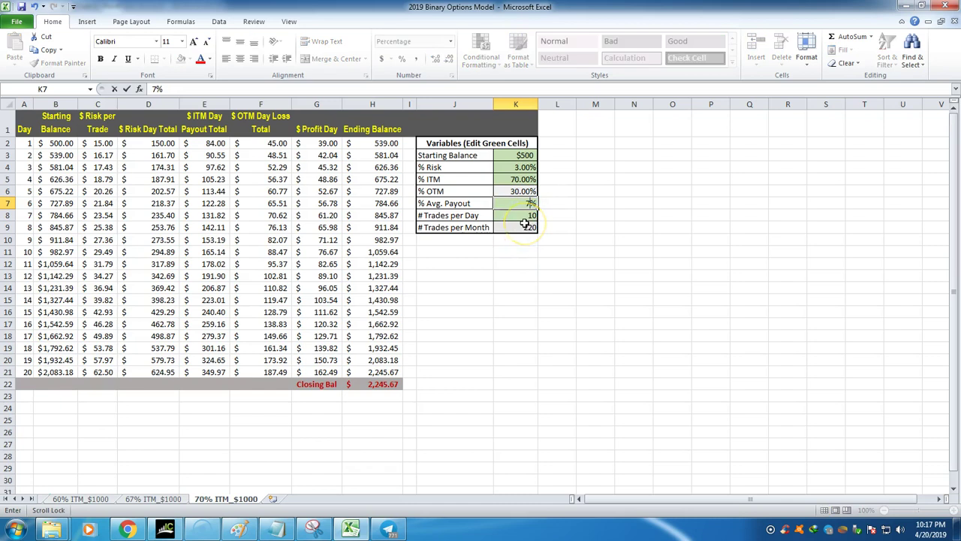
click(525, 239)
click(529, 202)
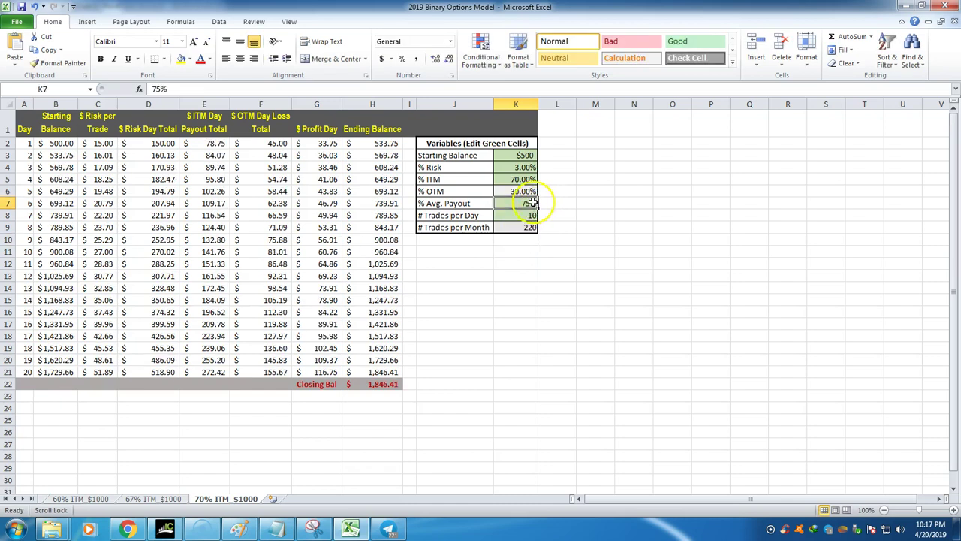
text(80)
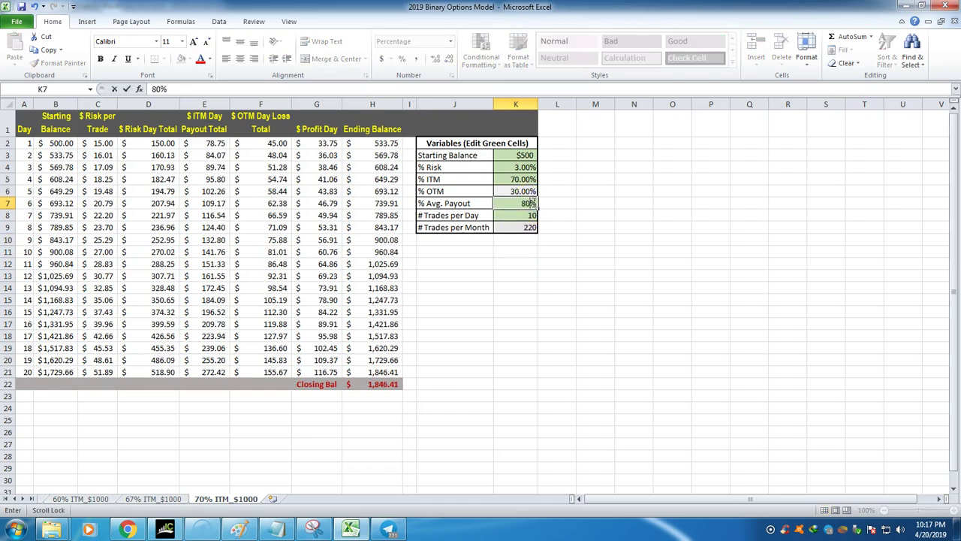
click(595, 372)
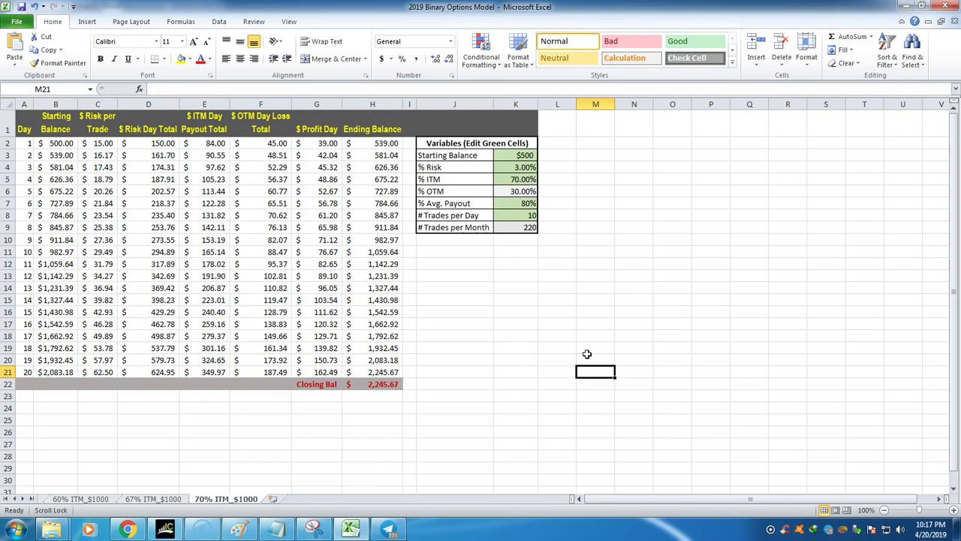
Switch to Paint to look over the episode outline, and return to the 70% ITM_$1000 sheet in Excel
click(239, 529)
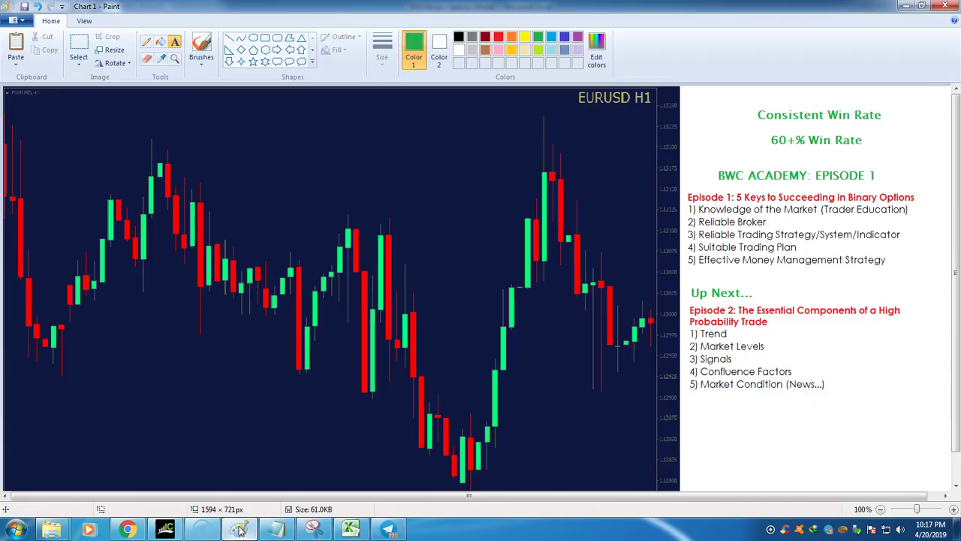
click(239, 529)
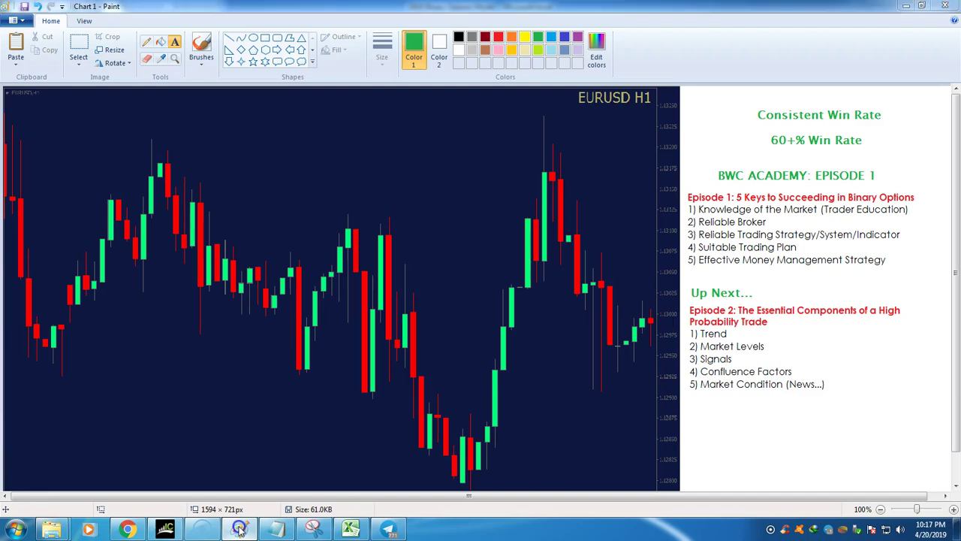
click(582, 240)
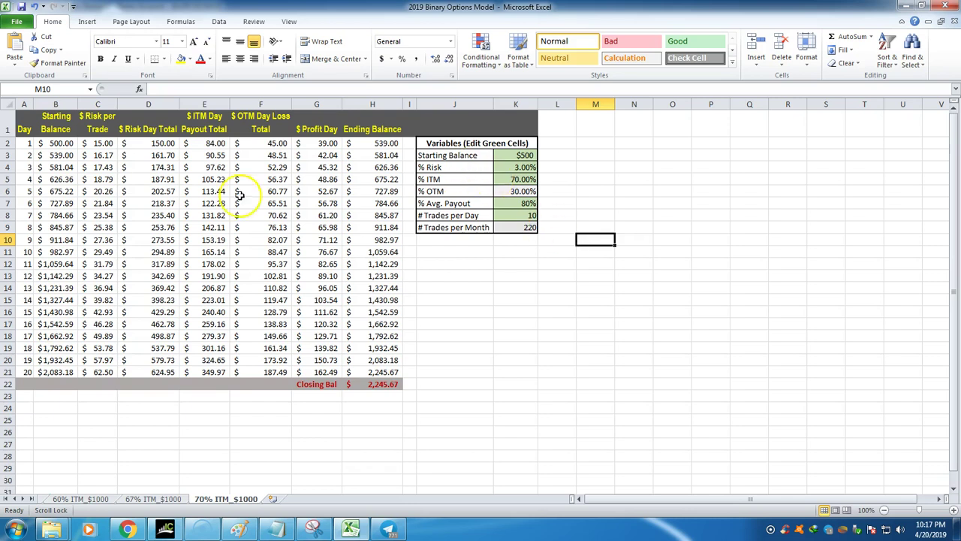
Examine the $ Risk per Trade cells for days 1, 2 and 20 on the 70% ITM_$1000 sheet
click(106, 146)
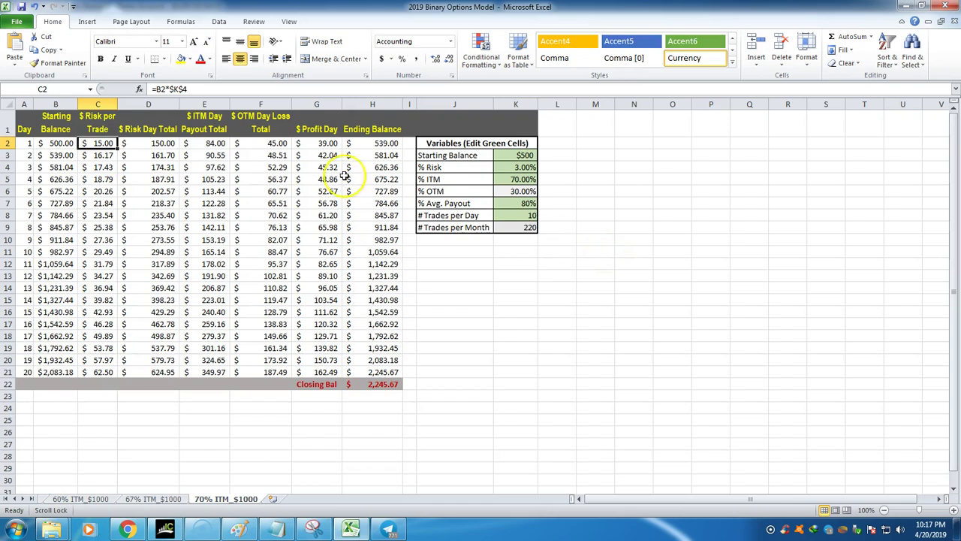
click(97, 155)
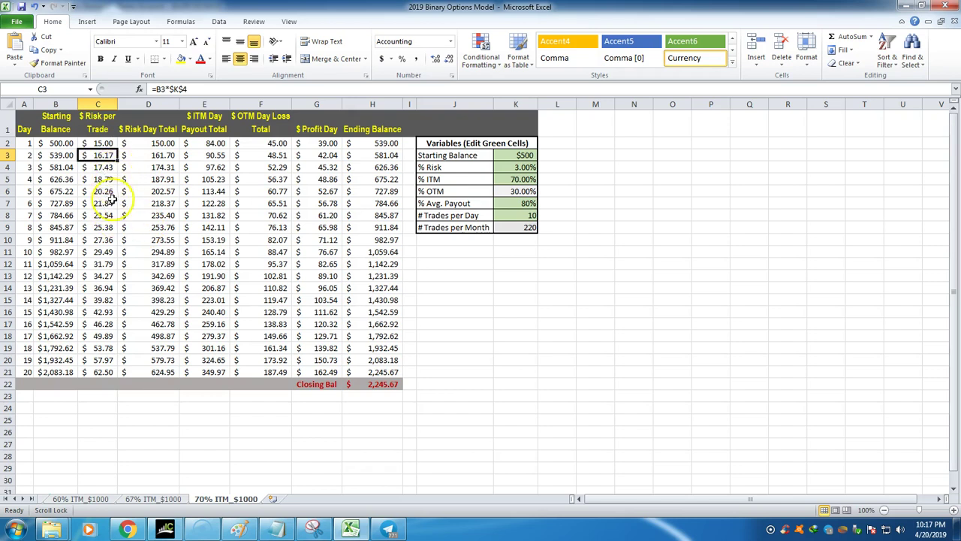
click(102, 372)
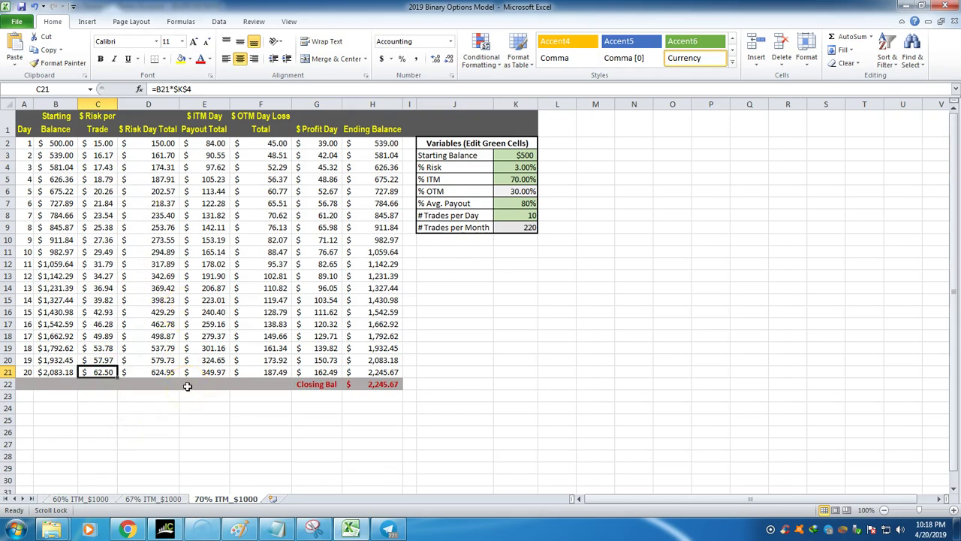
Switch to Paint and point out the fifth key, Effective Money Management Strategy
click(241, 529)
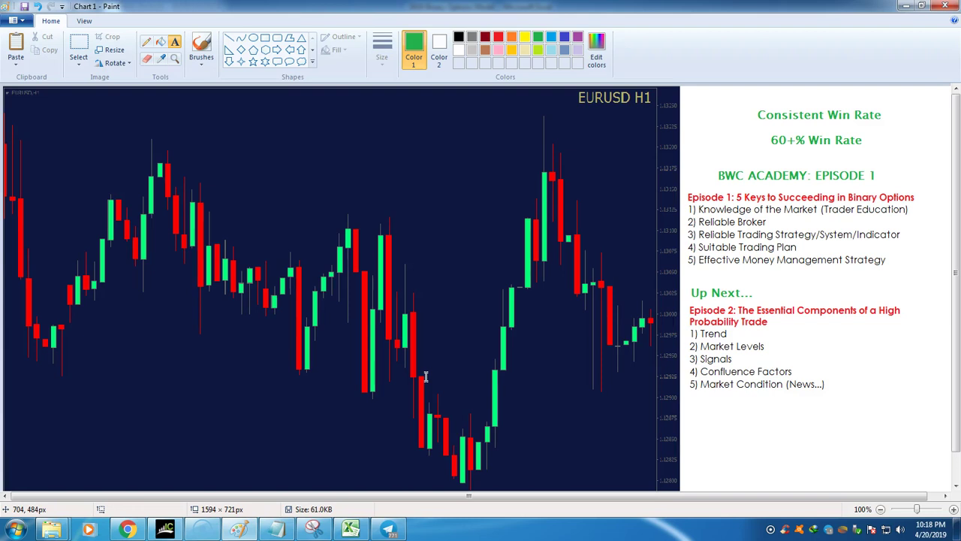
click(797, 259)
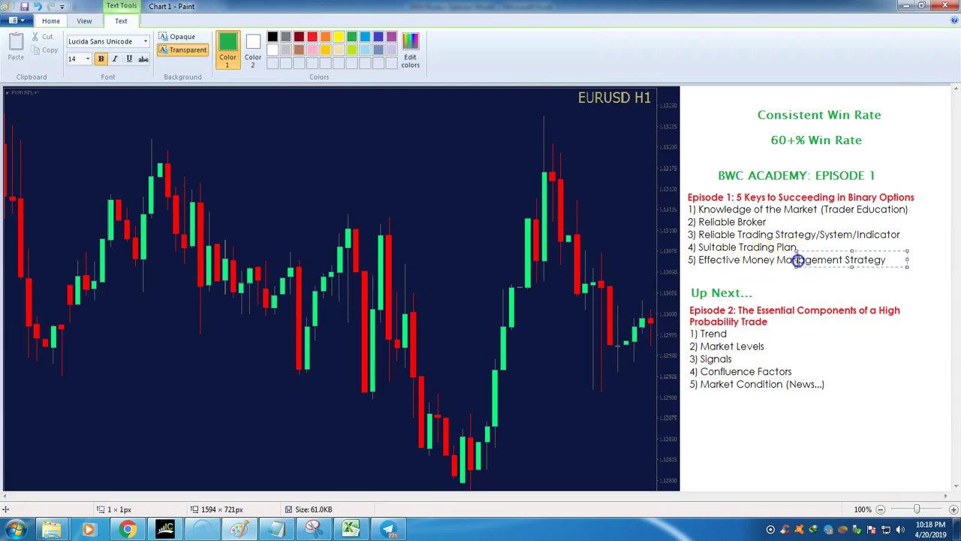
click(579, 253)
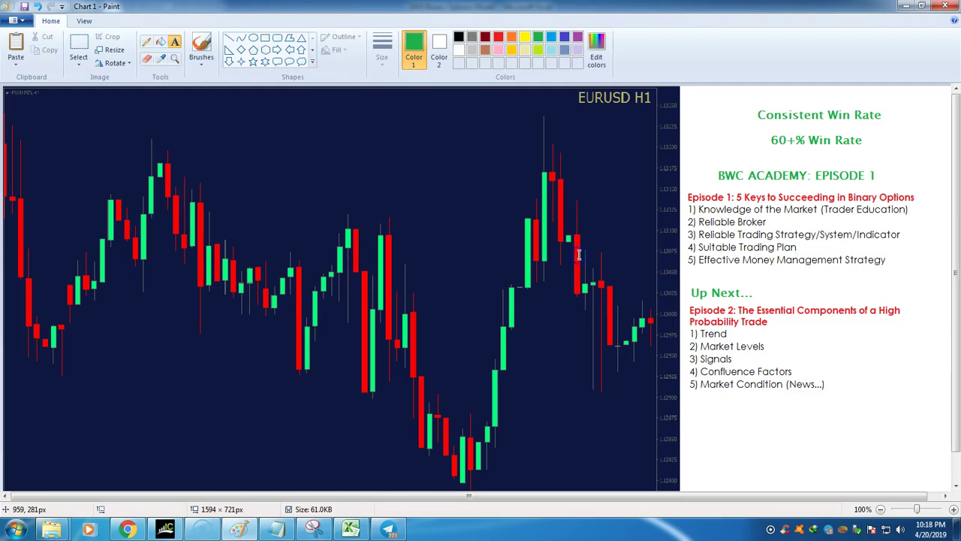
Switch back to the Excel model and check the % Risk variable in K4 on the 70% ITM_$1000 sheet
click(350, 529)
click(515, 275)
click(526, 166)
click(540, 358)
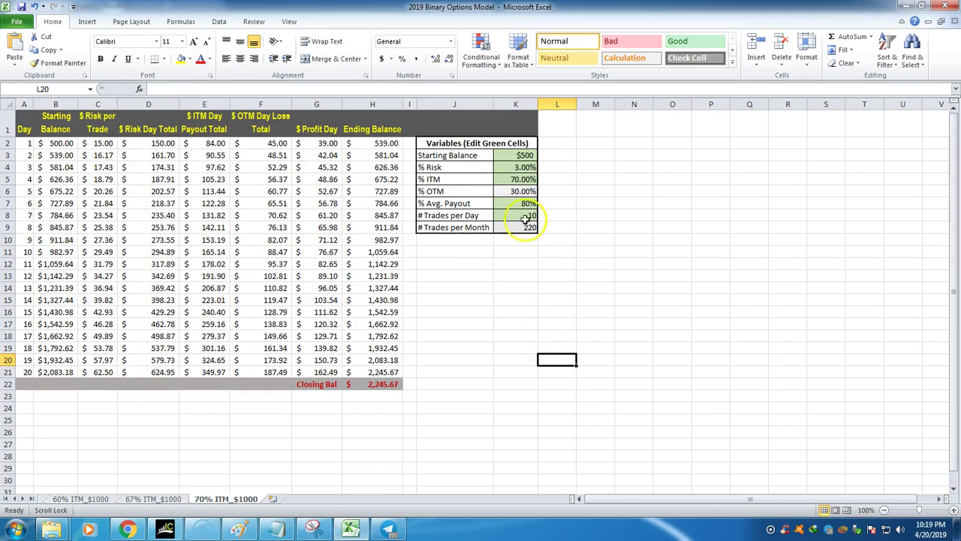
Set the starting balance in K3 on the 70% ITM_$1000 sheet to $1,000
click(523, 150)
click(519, 273)
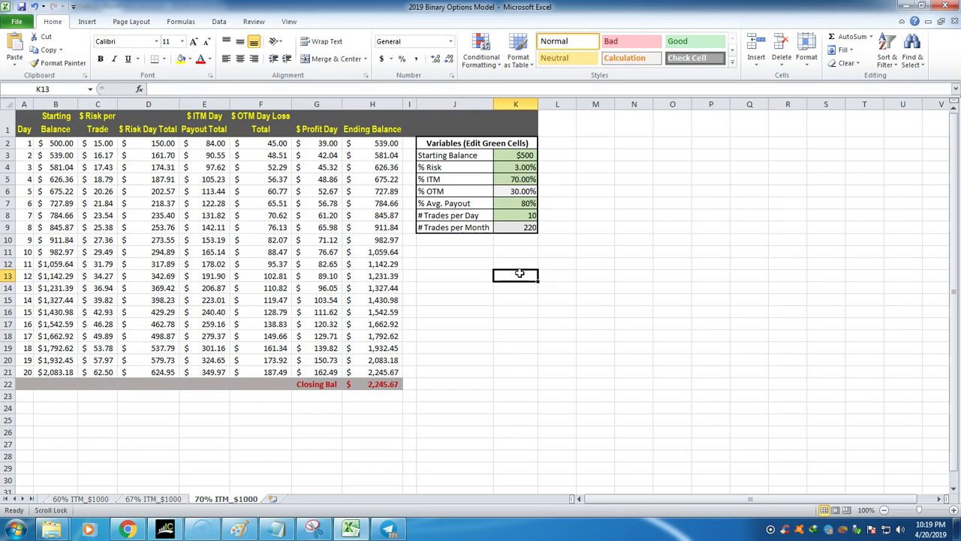
click(523, 153)
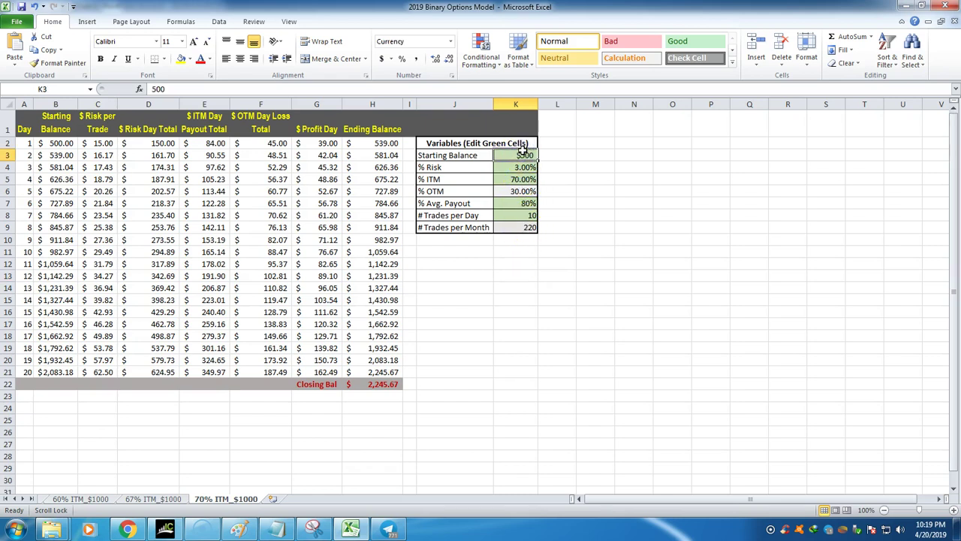
text(1,00)
text(0)
click(508, 264)
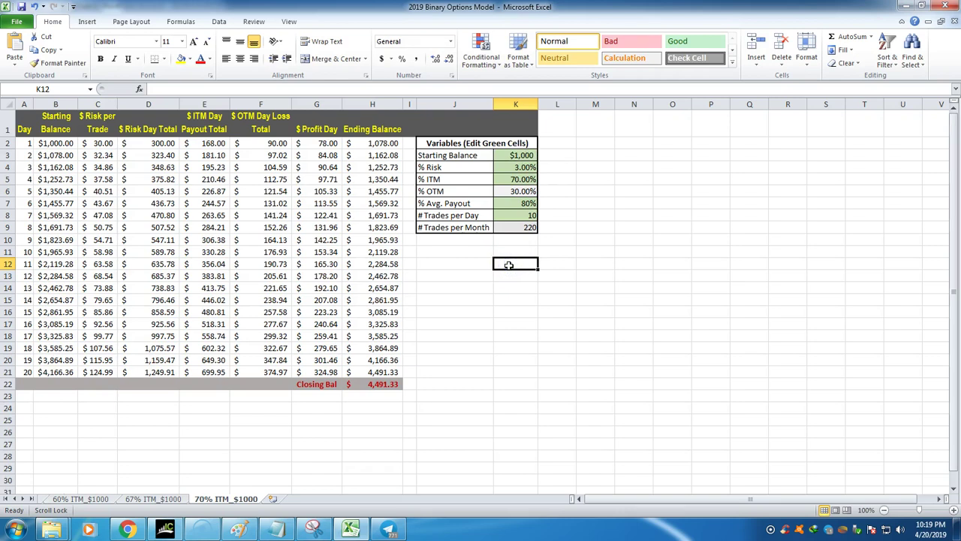
click(528, 154)
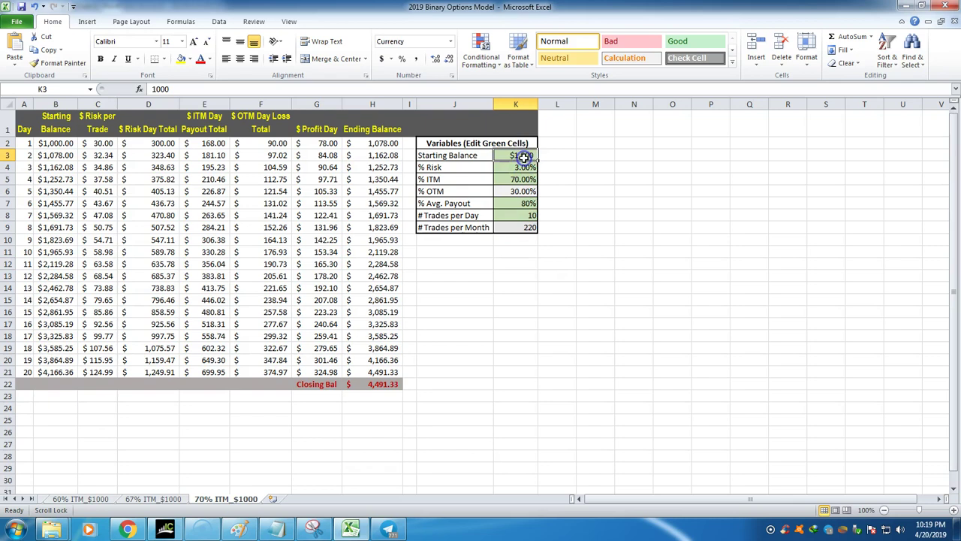
click(510, 276)
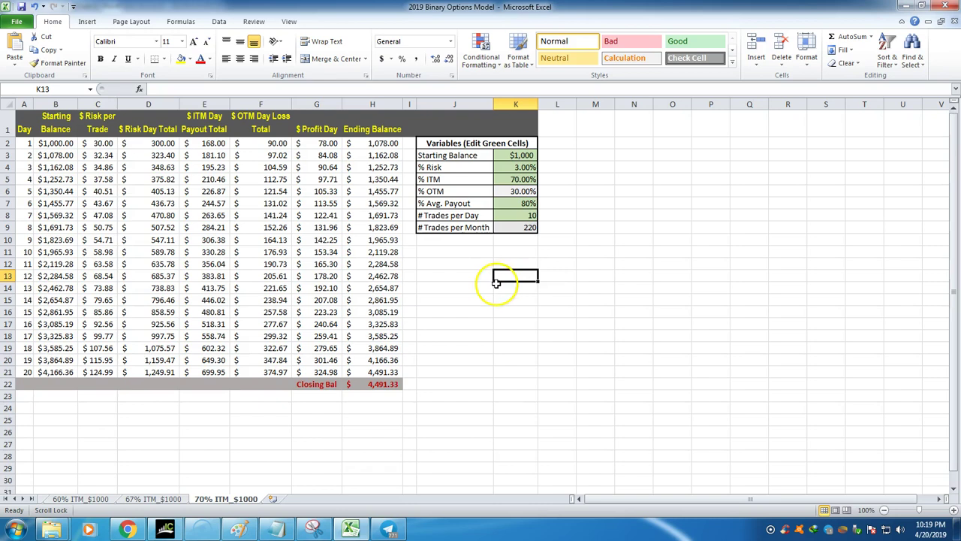
Check the Starting Balance variable in K3 on the 70% ITM_$1000 sheet
click(517, 154)
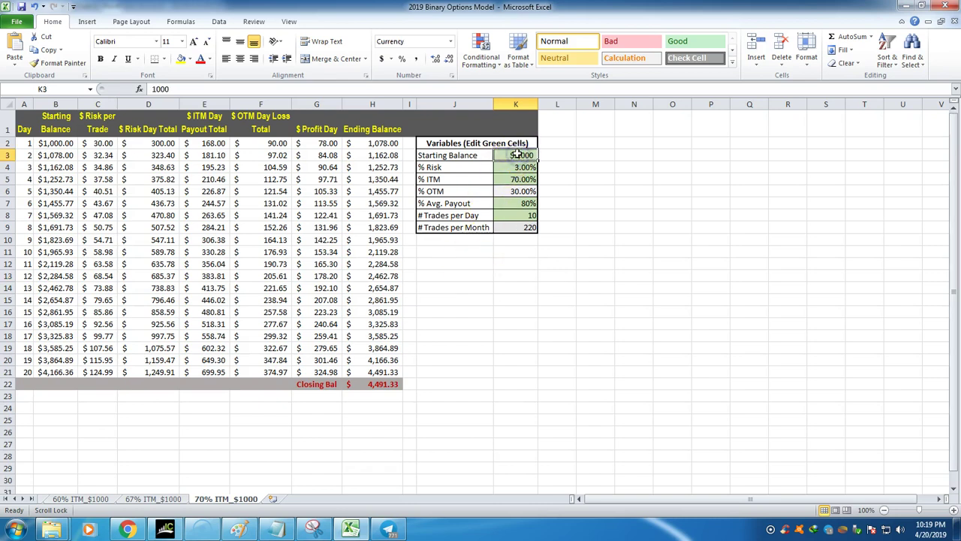
click(526, 326)
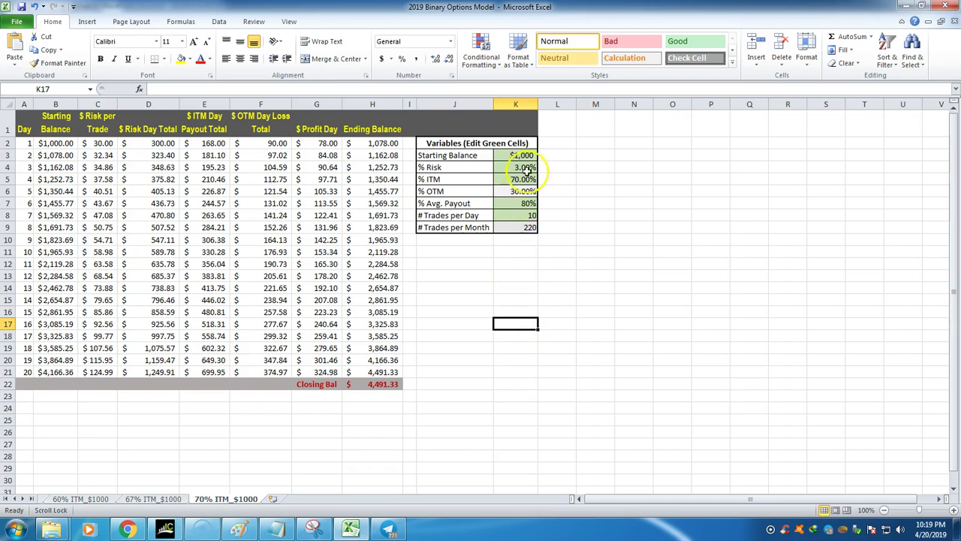
click(514, 278)
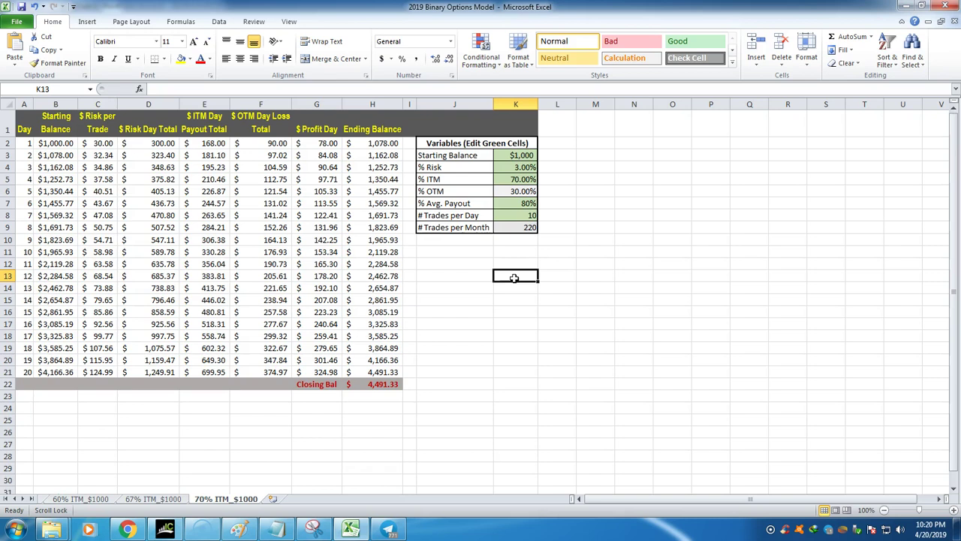
click(515, 155)
click(554, 345)
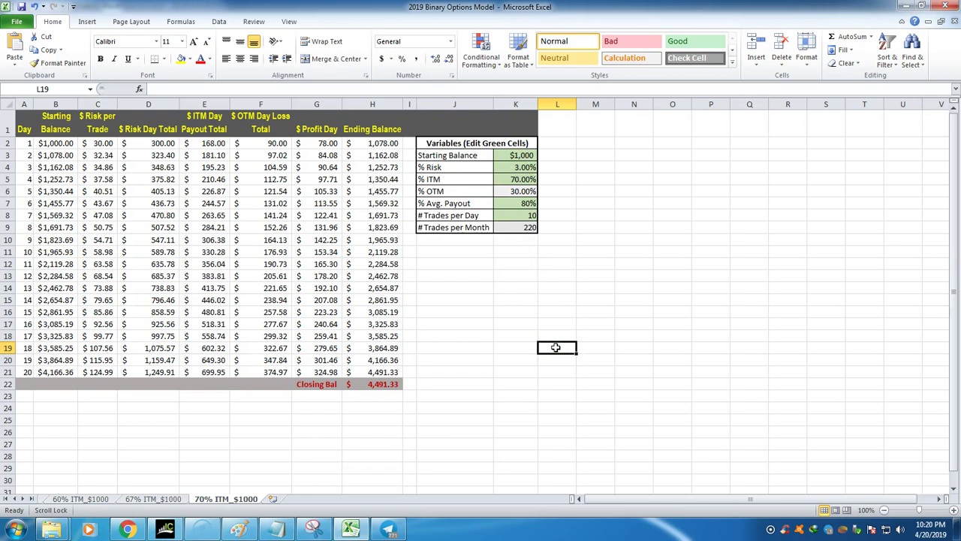
click(518, 155)
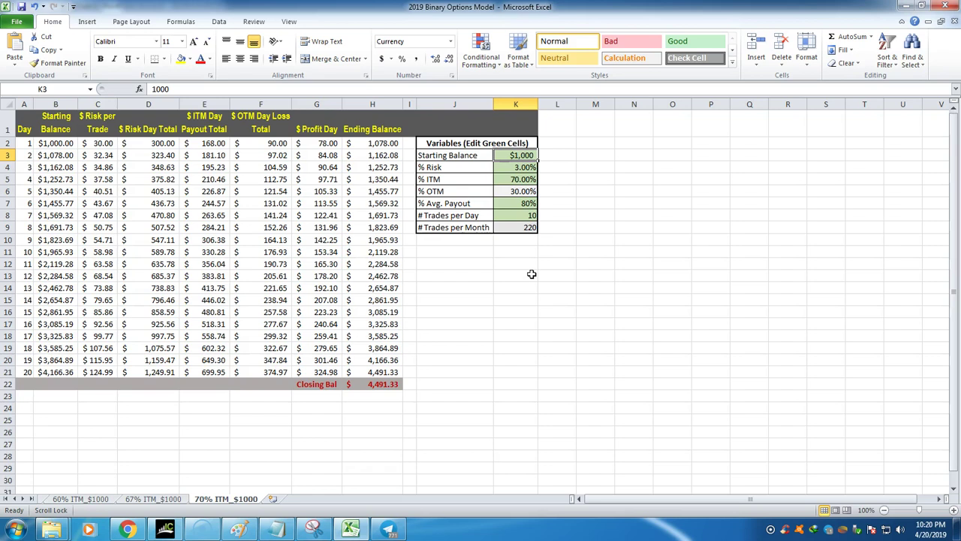
Set the % Risk variable in K4 on the 70% ITM_$1000 sheet to 5%
click(518, 167)
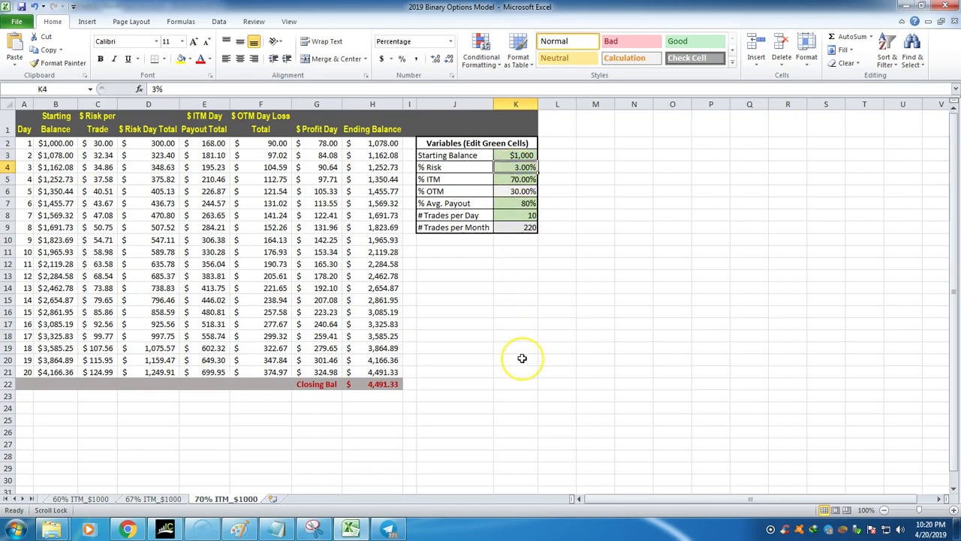
text(5)
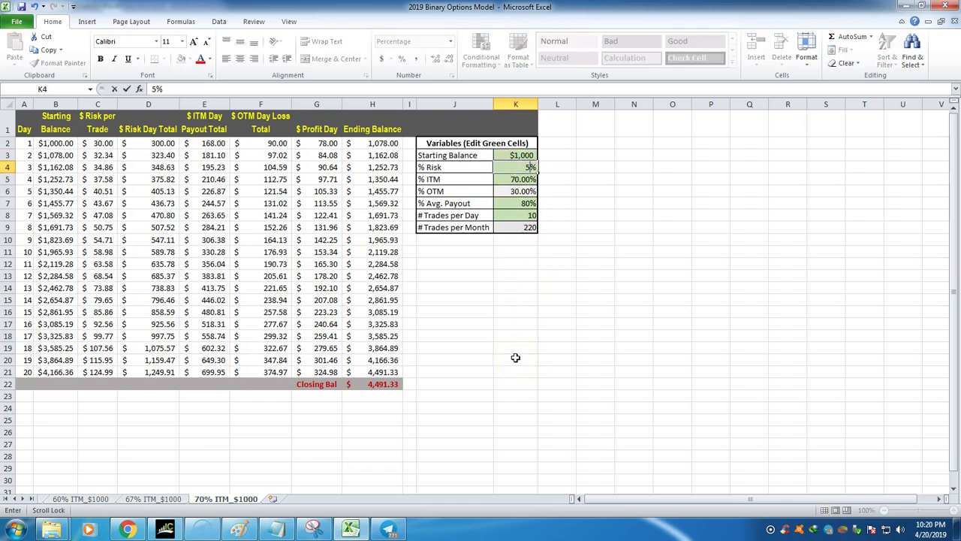
click(515, 357)
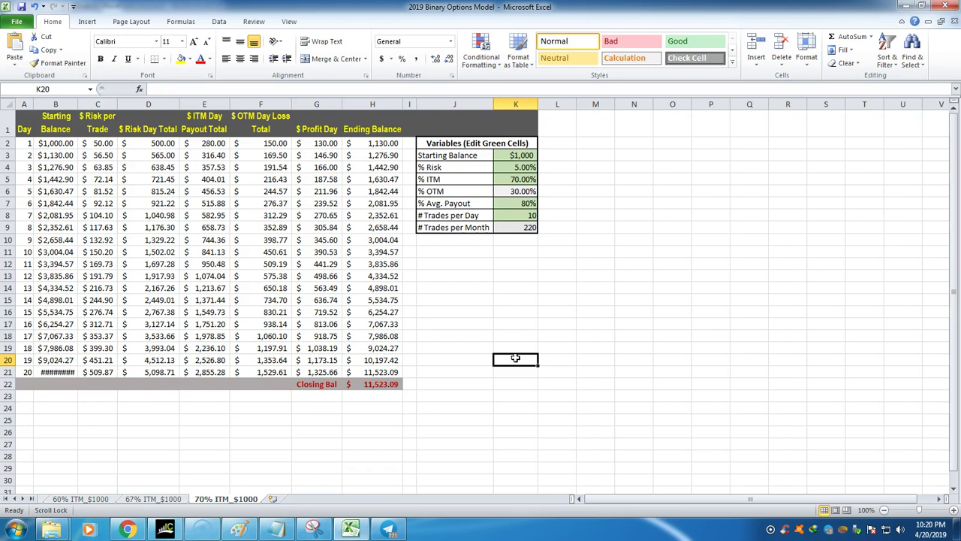
Set the % Risk variable in K4 back to 3%
click(524, 167)
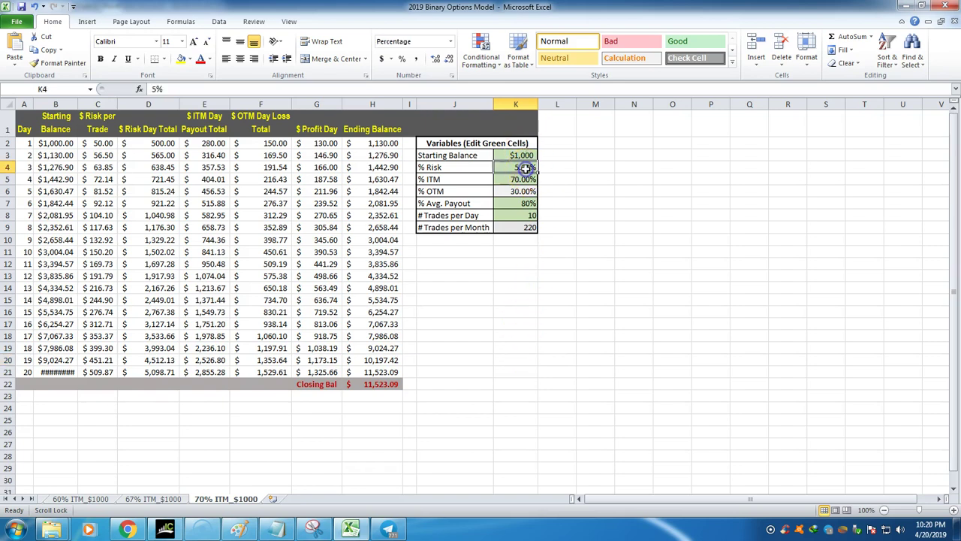
text(3)
click(556, 263)
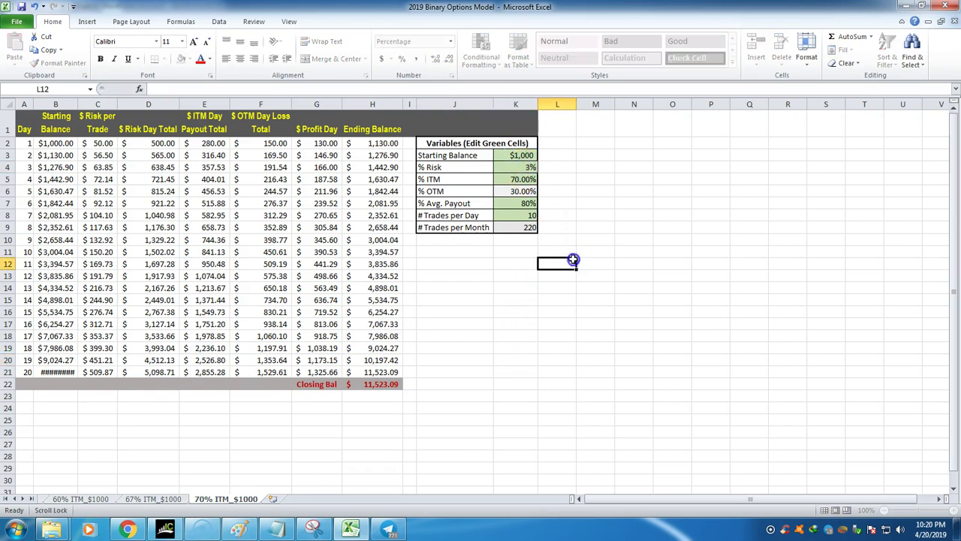
Review the Starting Balance and % Risk variables together with the day 1 $ Risk per Trade cell C2
click(523, 154)
click(523, 167)
key(ctrl+c)
click(525, 149)
click(107, 143)
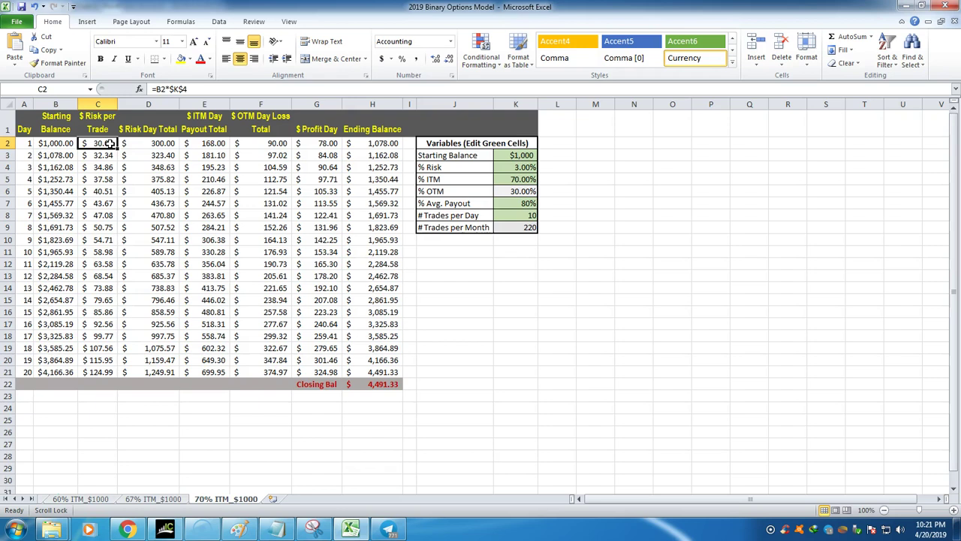
click(516, 288)
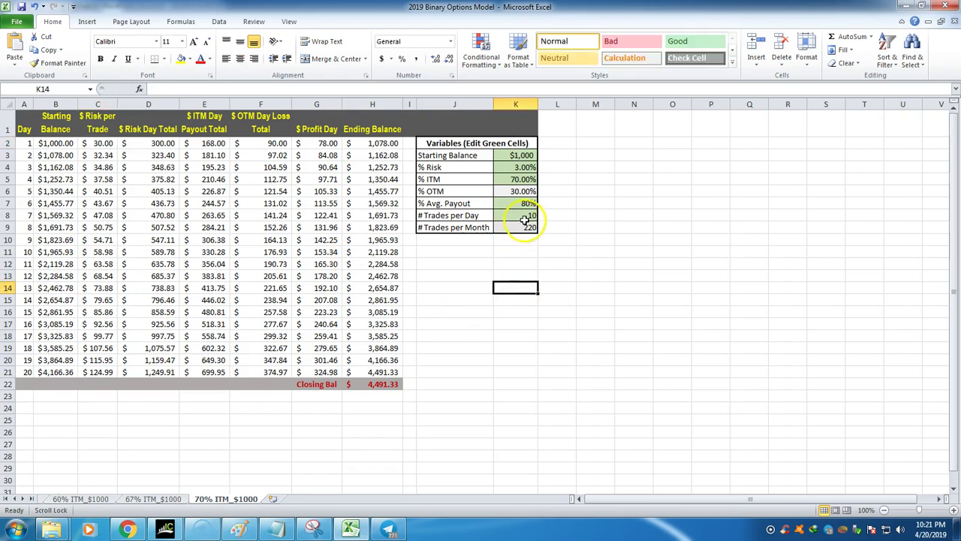
Check the % ITM, # Trades per Month and % OTM cells in the variables table
click(525, 180)
click(526, 226)
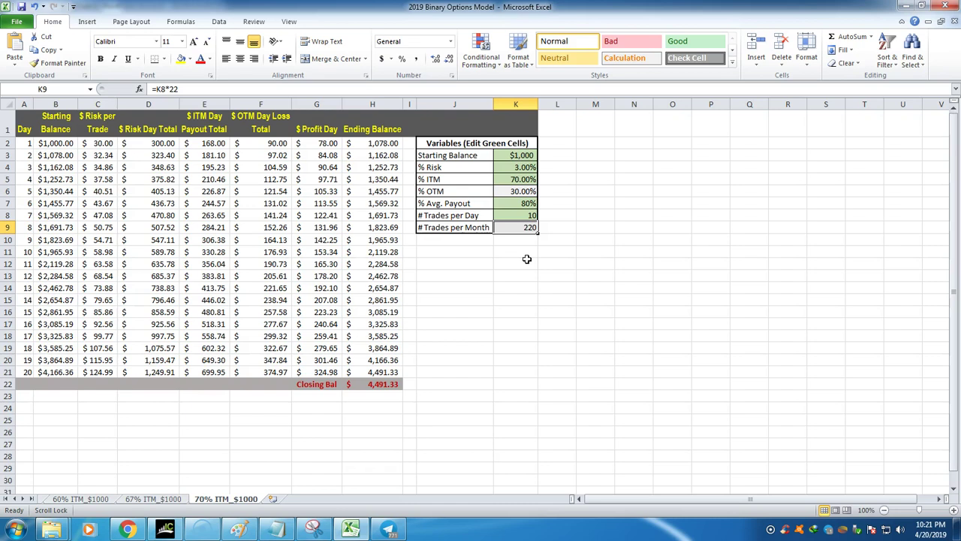
click(524, 191)
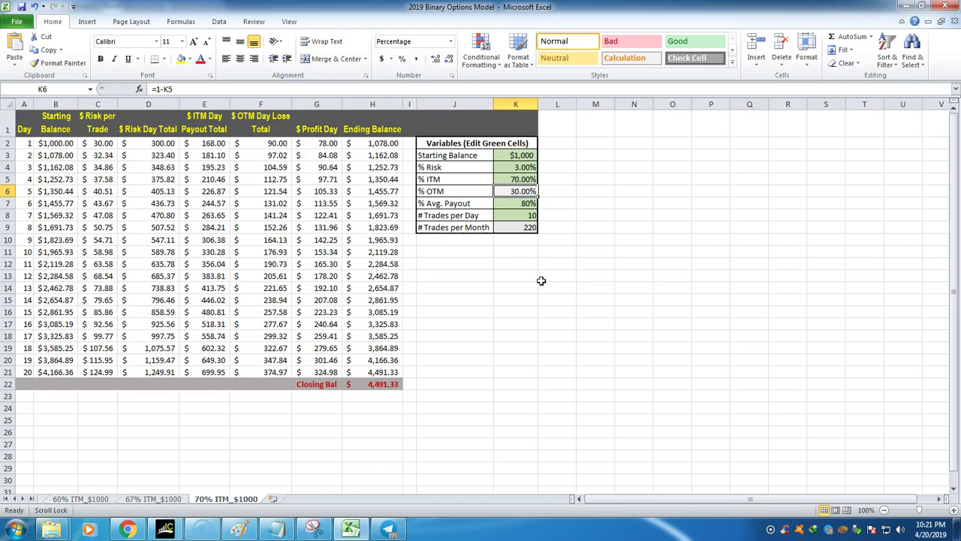
Switch to Paint and point out the Episode 1 list of 5 Keys to Succeeding in Binary Options
click(239, 529)
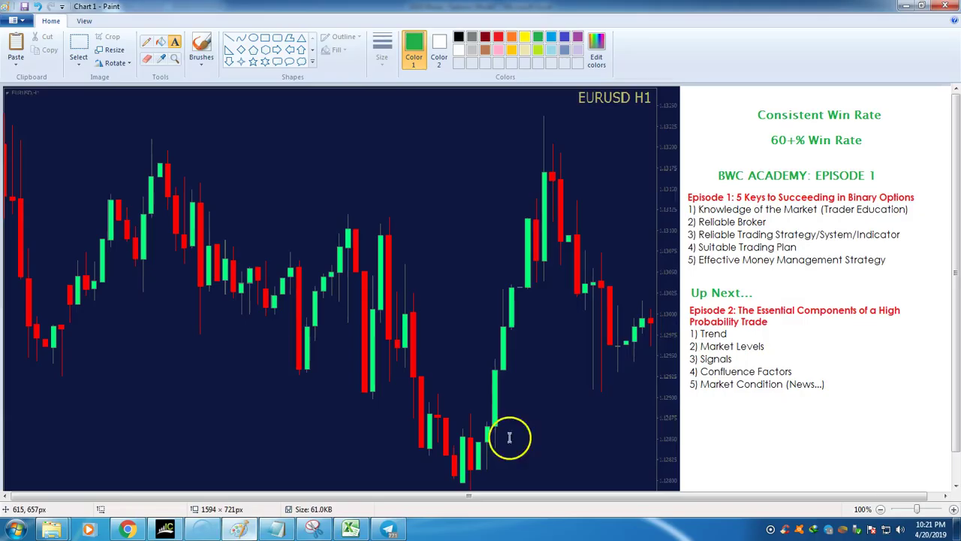
drag(894, 259, 673, 196)
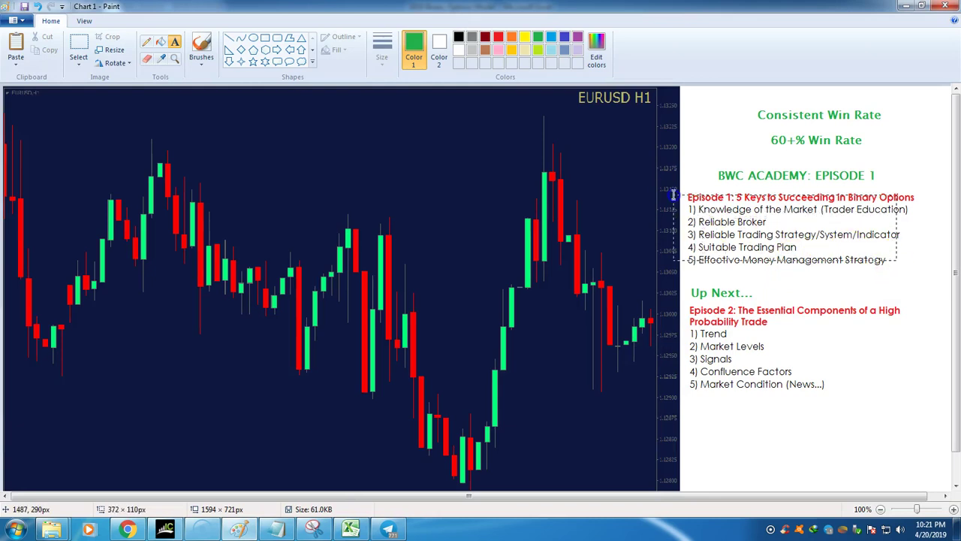
click(411, 266)
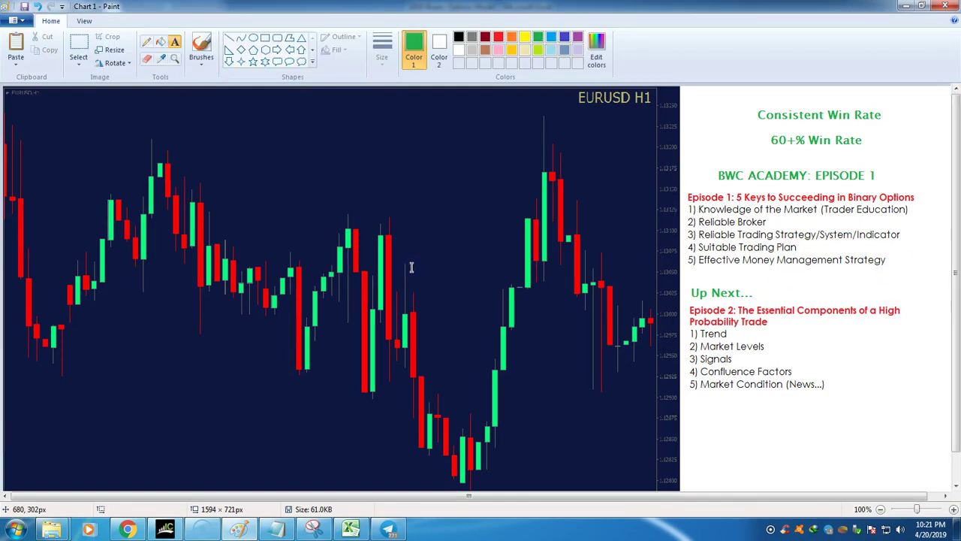
Point out the keys Knowledge of the Market (Trader Education) and Reliable Broker in the Episode 1 list
click(844, 210)
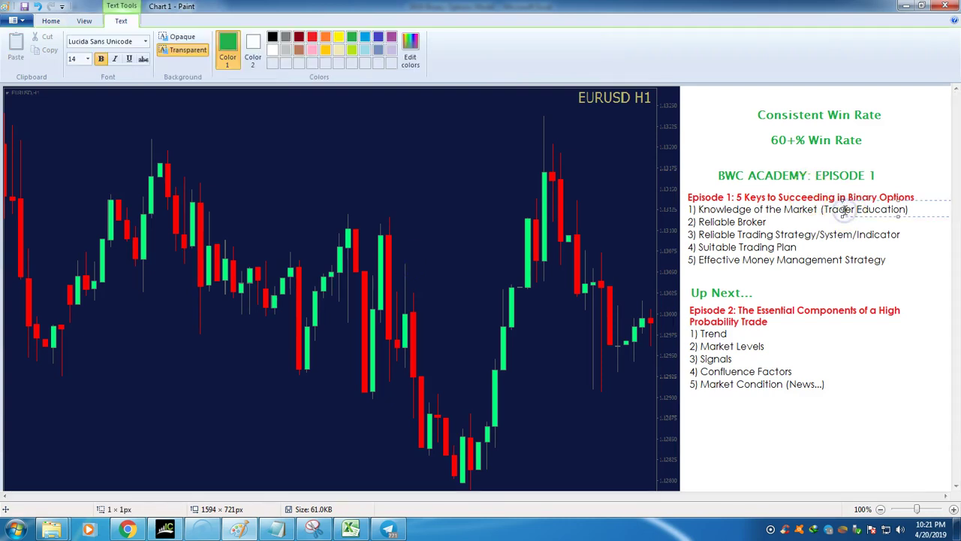
click(506, 210)
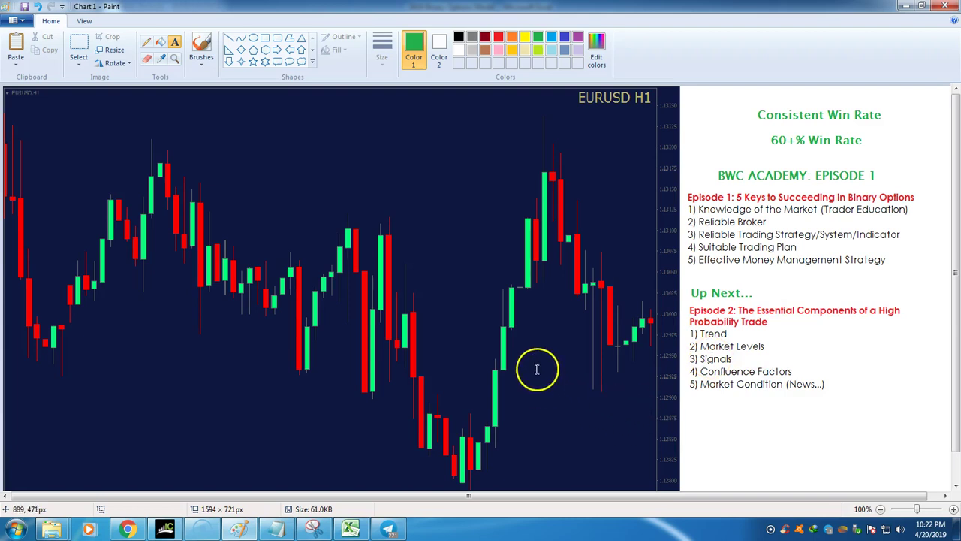
click(522, 319)
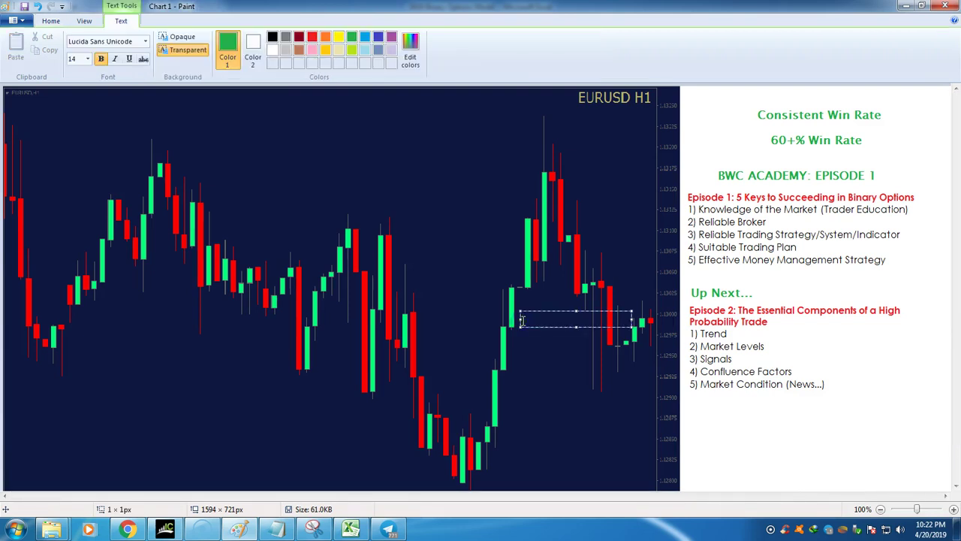
click(540, 365)
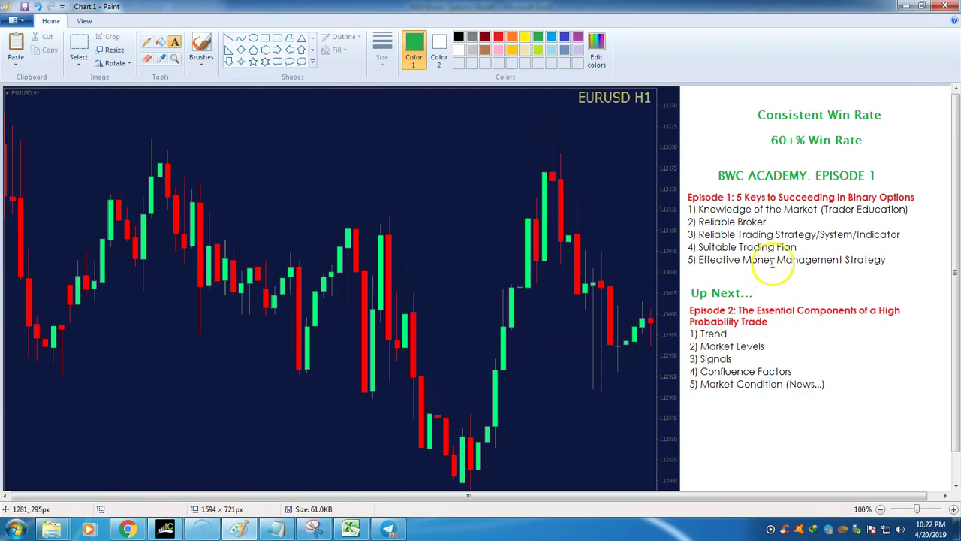
click(762, 222)
click(493, 244)
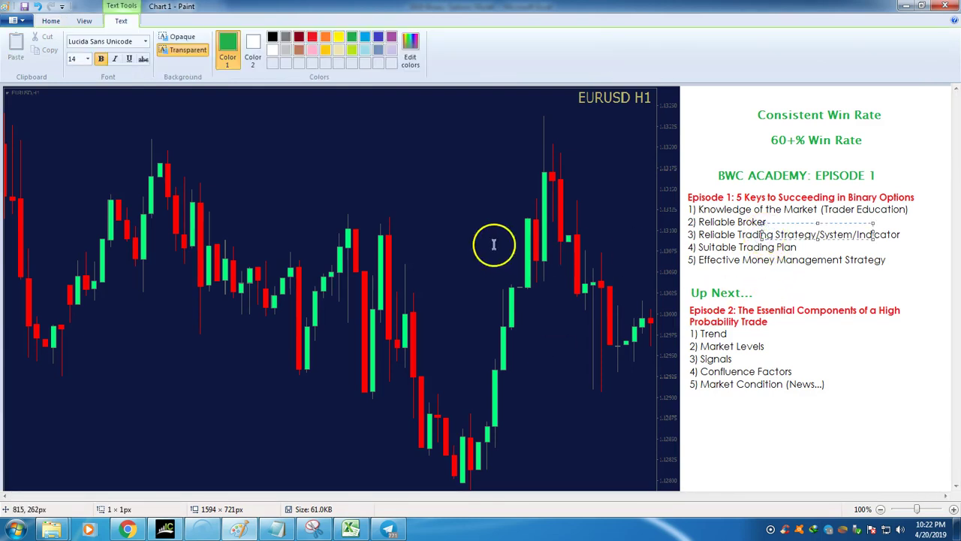